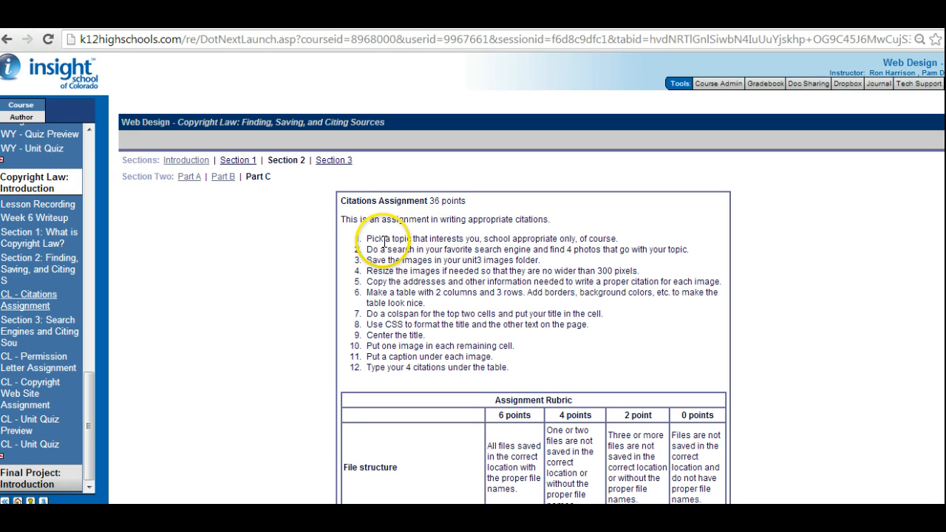
# Read through the twelve Citations Assignment instructions, from picking a topic and saving images to building the table and adding citations.
pyautogui.moveTo(383, 238); pyautogui.dragTo(539, 232)
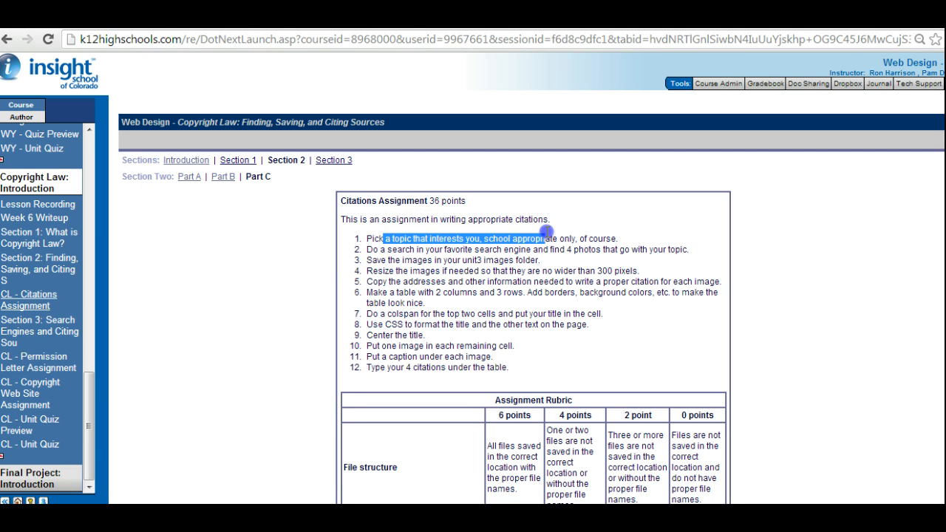
pyautogui.click(551, 236)
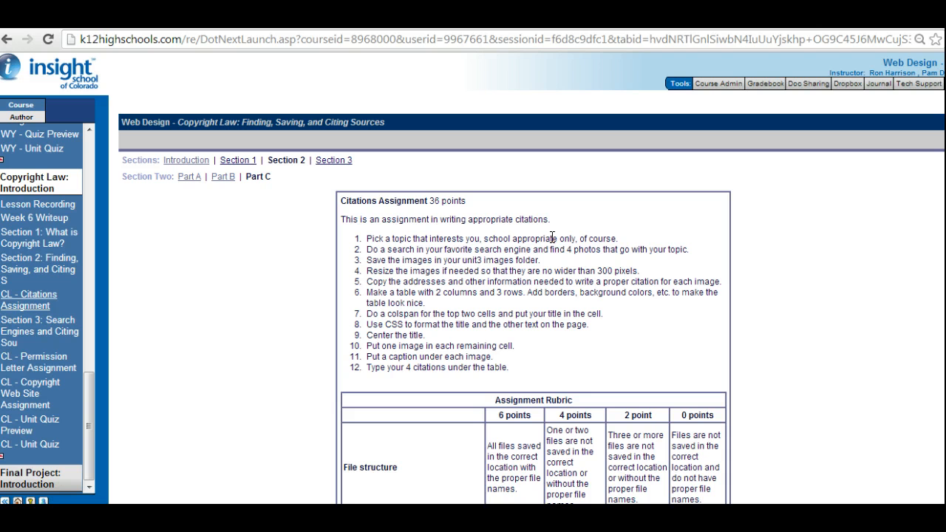
pyautogui.moveTo(440, 249); pyautogui.dragTo(625, 250)
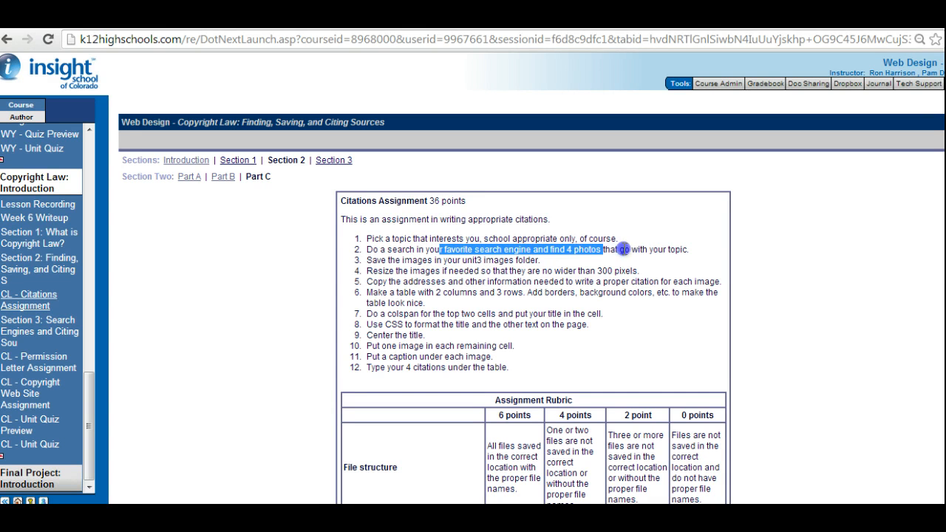
pyautogui.click(626, 251)
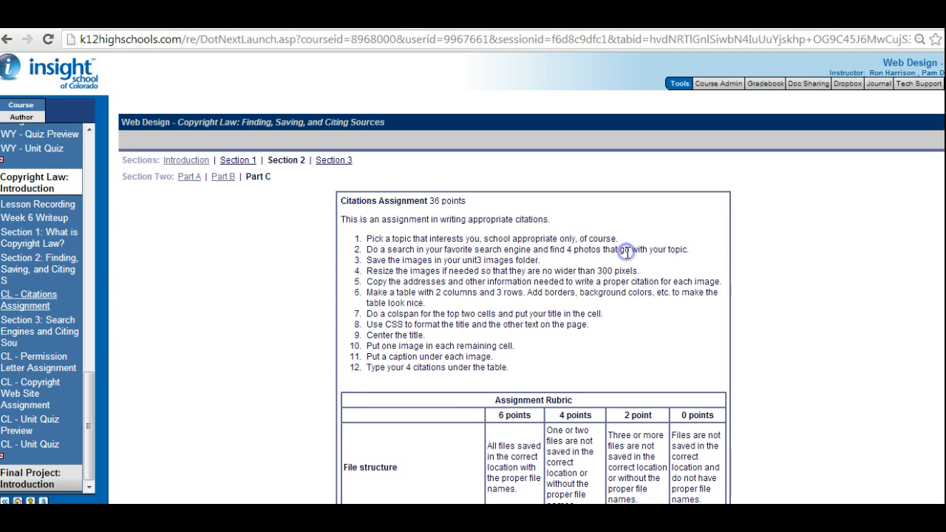
pyautogui.moveTo(418, 260); pyautogui.dragTo(520, 259)
pyautogui.click(436, 260)
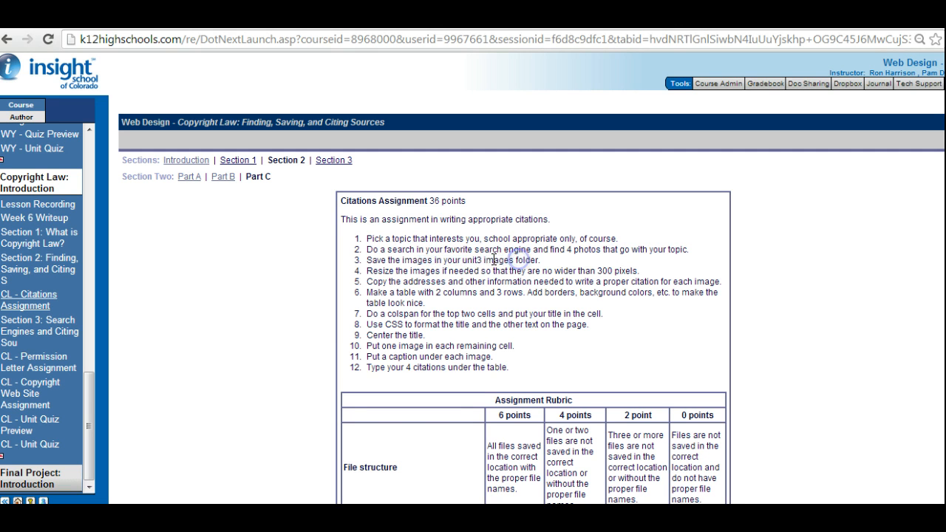
pyautogui.moveTo(453, 260); pyautogui.dragTo(527, 260)
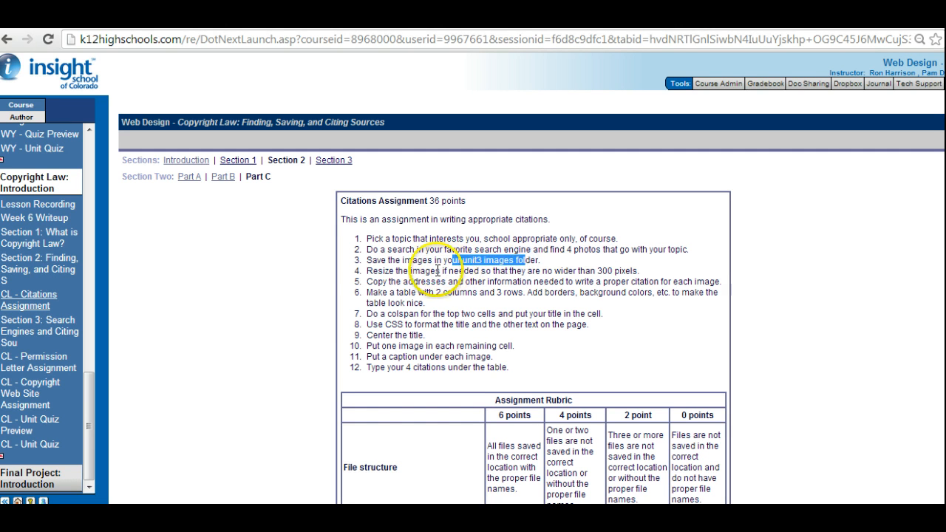
pyautogui.moveTo(430, 270); pyautogui.dragTo(614, 271)
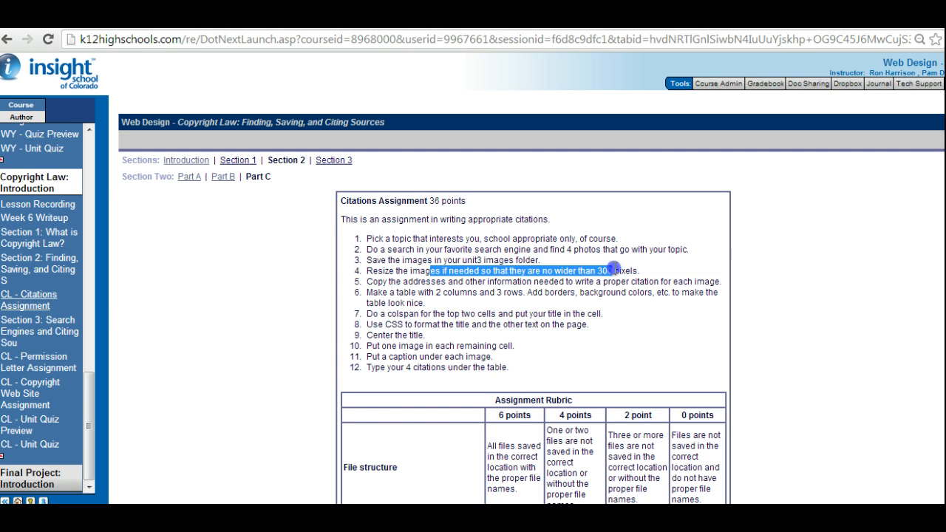
pyautogui.click(622, 271)
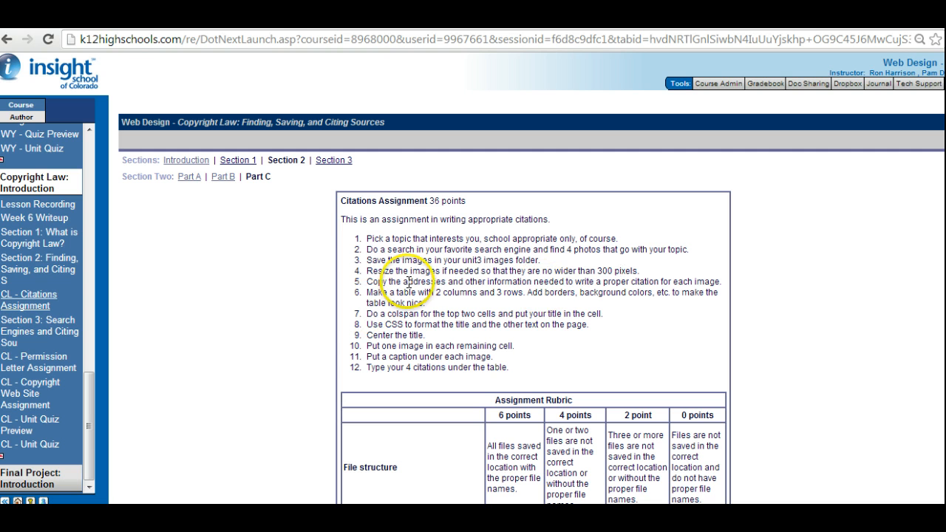
pyautogui.moveTo(419, 282); pyautogui.dragTo(653, 281)
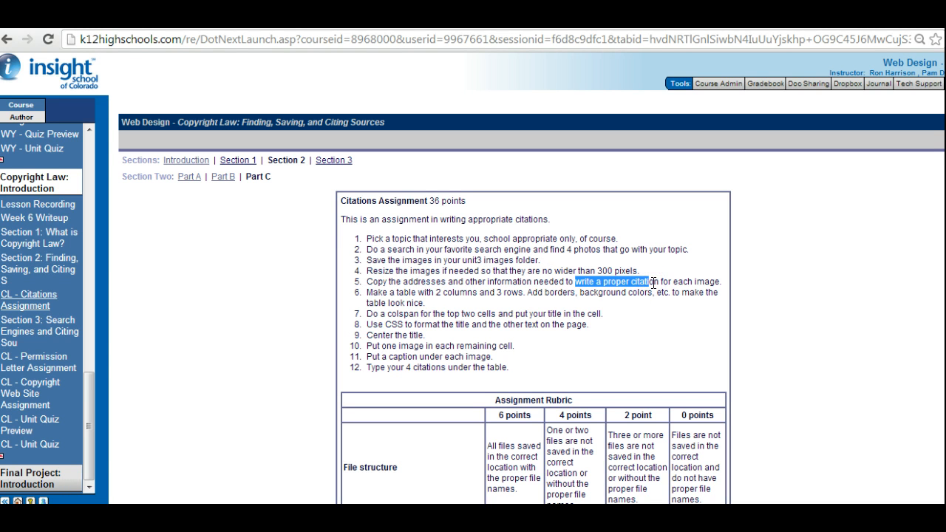
pyautogui.moveTo(421, 292); pyautogui.dragTo(573, 296)
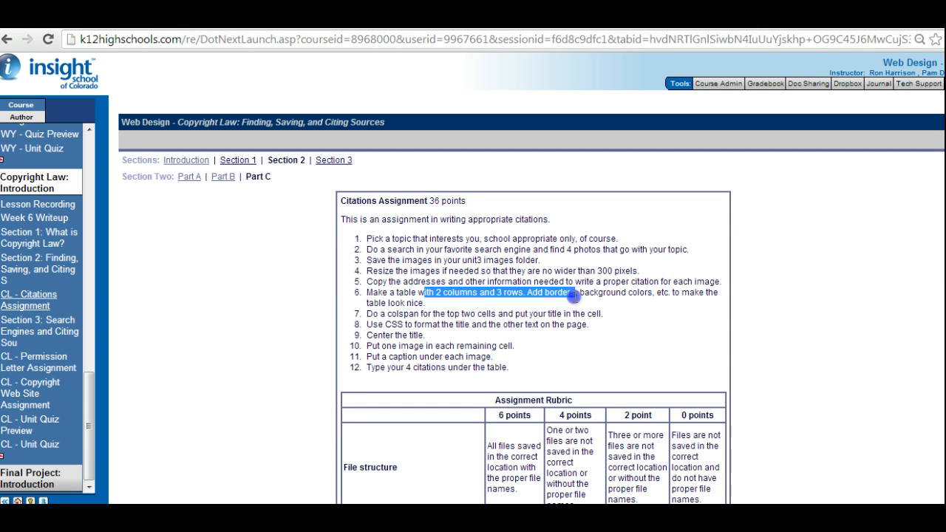
pyautogui.click(575, 296)
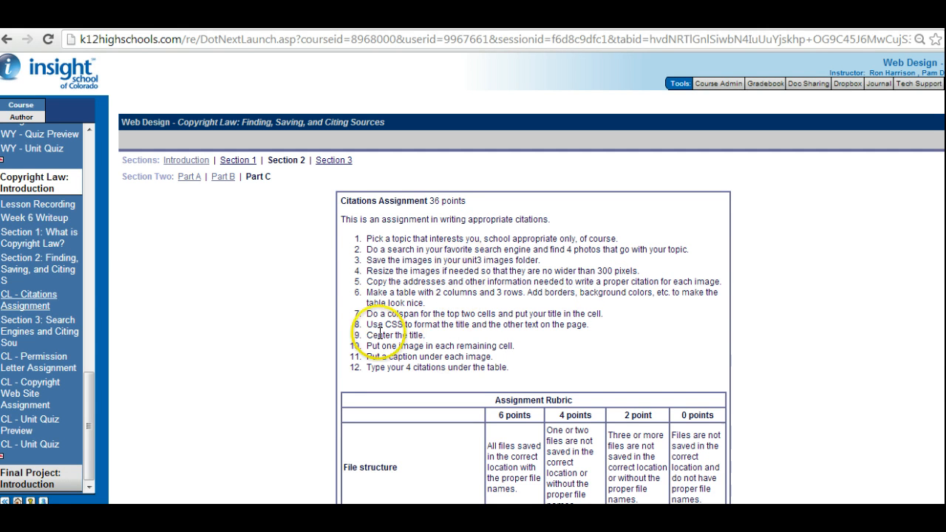
pyautogui.moveTo(380, 347); pyautogui.dragTo(487, 346)
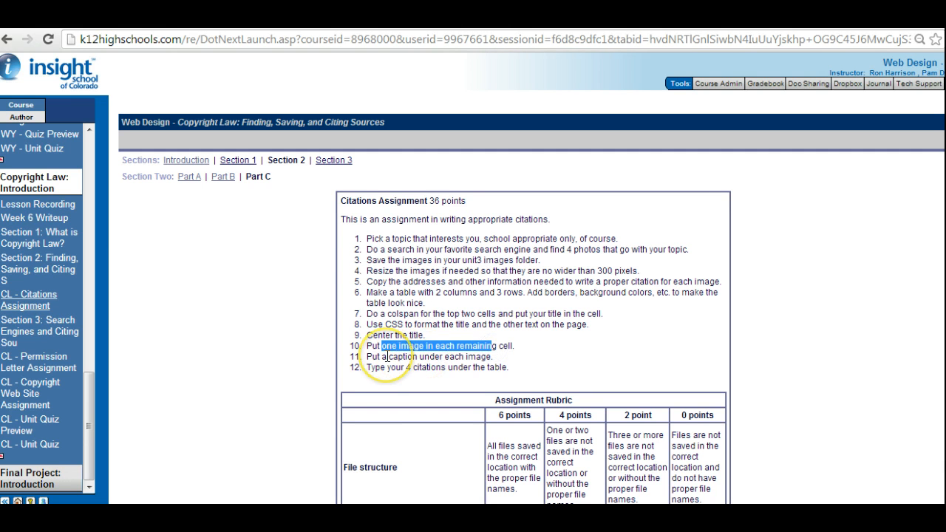
pyautogui.moveTo(386, 357); pyautogui.dragTo(466, 356)
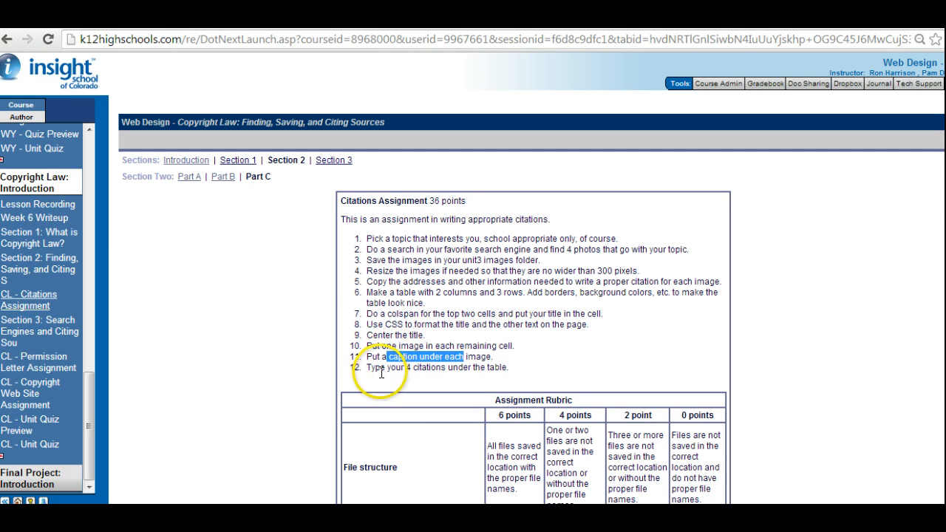
pyautogui.moveTo(380, 367); pyautogui.dragTo(507, 371)
pyautogui.click(498, 304)
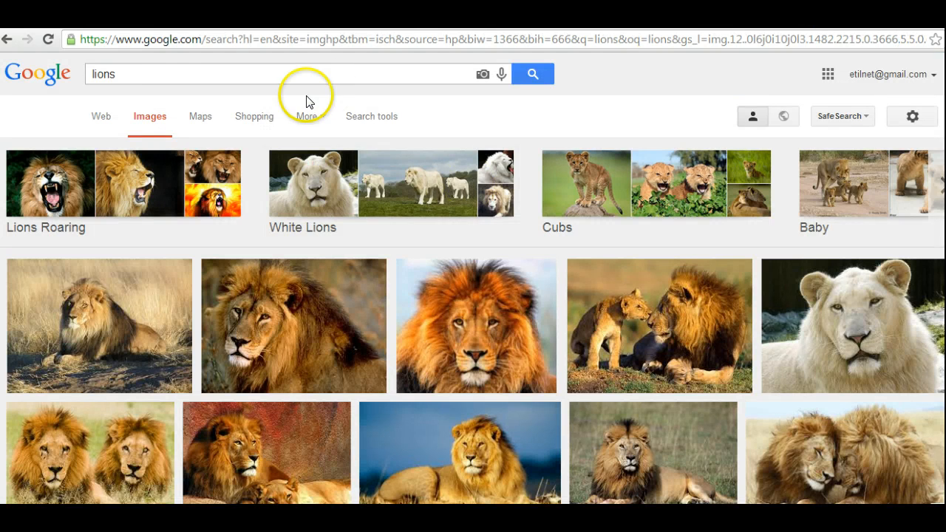
# Preview the frontal close-up lion portrait in the image results for lions, open its source page, and view the picture enlarged there.
pyautogui.moveTo(117, 74); pyautogui.dragTo(86, 74)
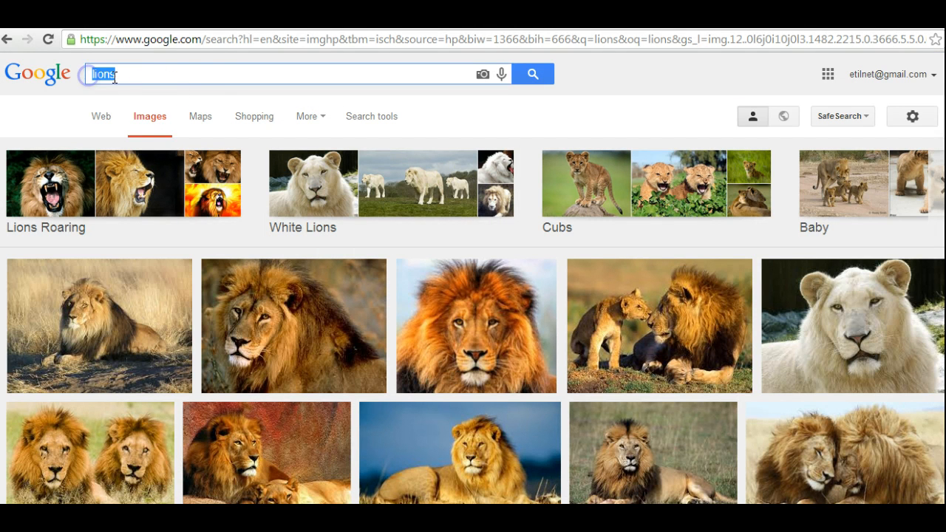
pyautogui.click(180, 71)
pyautogui.click(476, 327)
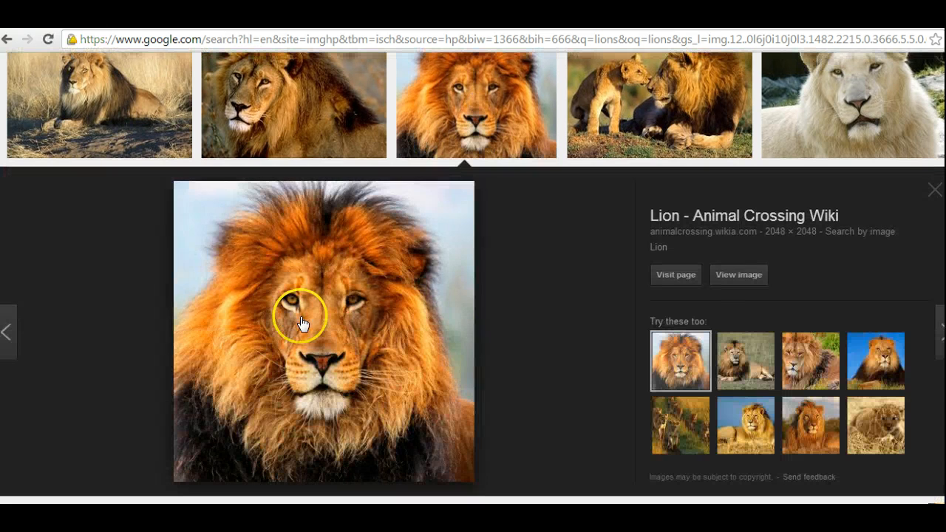
pyautogui.moveTo(192, 40); pyautogui.dragTo(632, 40)
pyautogui.click(630, 40)
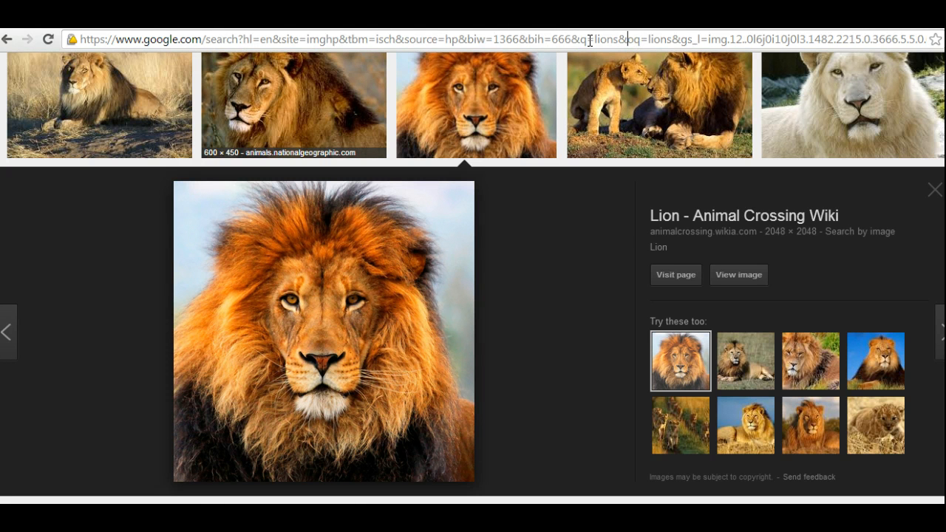
pyautogui.click(317, 374)
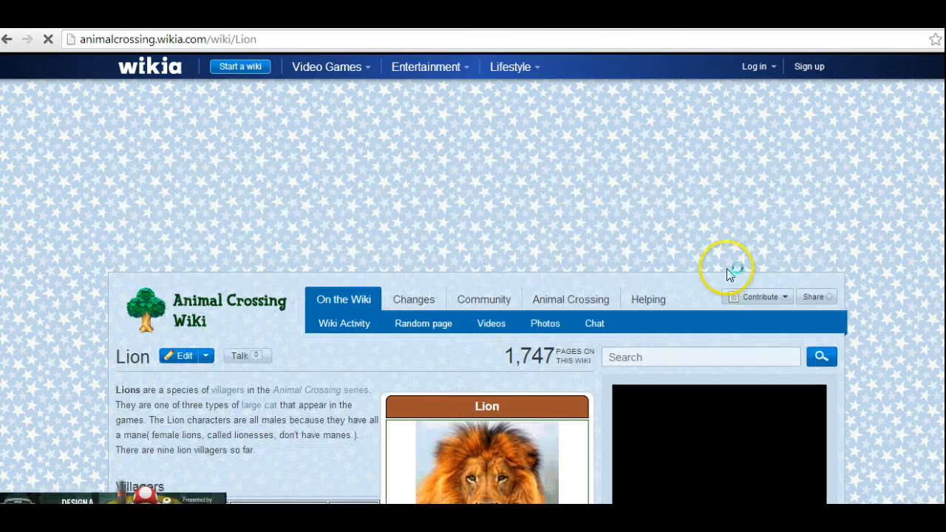
pyautogui.scroll(-1, 538, 383)
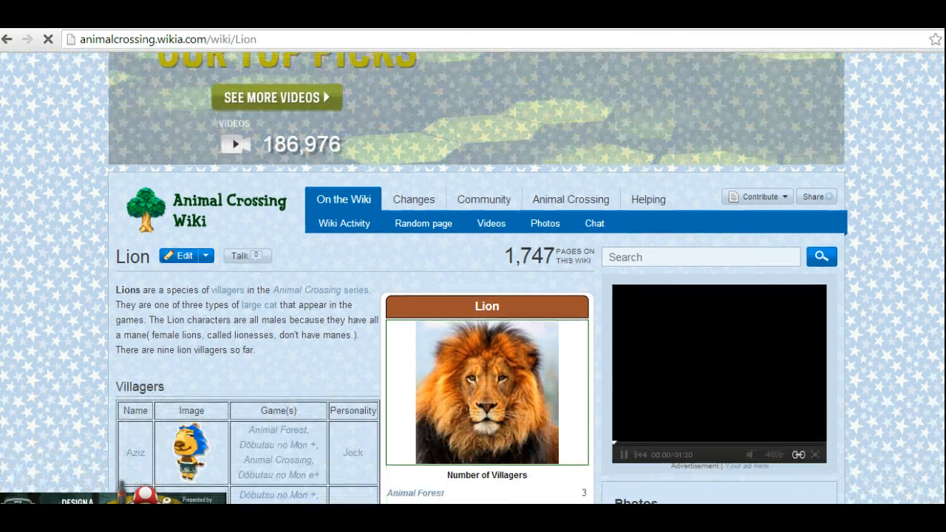
pyautogui.click(475, 389)
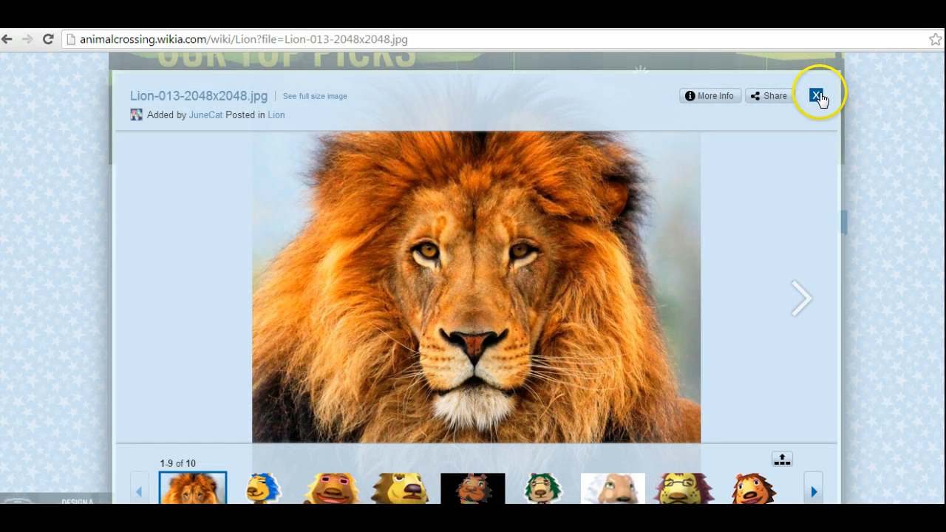
pyautogui.click(817, 96)
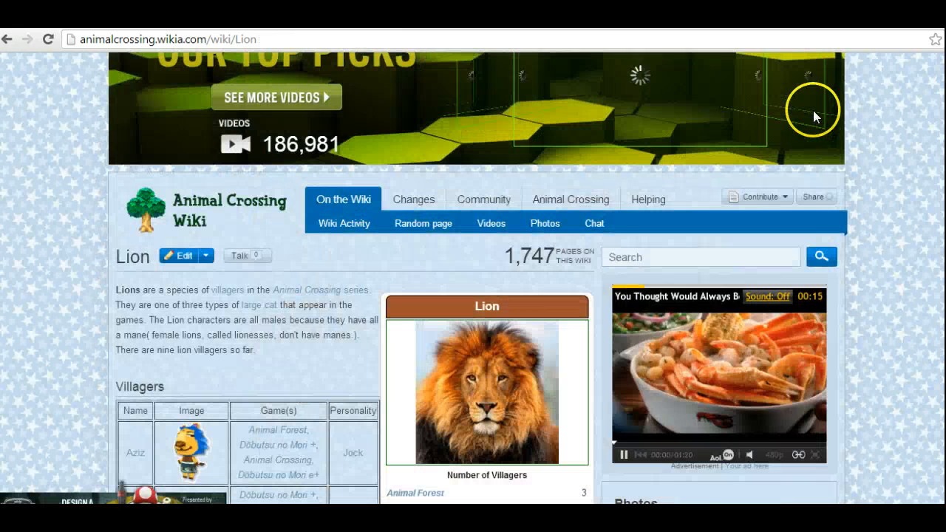
# Copy the lion picture from the wiki page and paste it into Document1 in Word above the lioness-and-cubs photo, followed by a new line.
pyautogui.rightClick(486, 380)
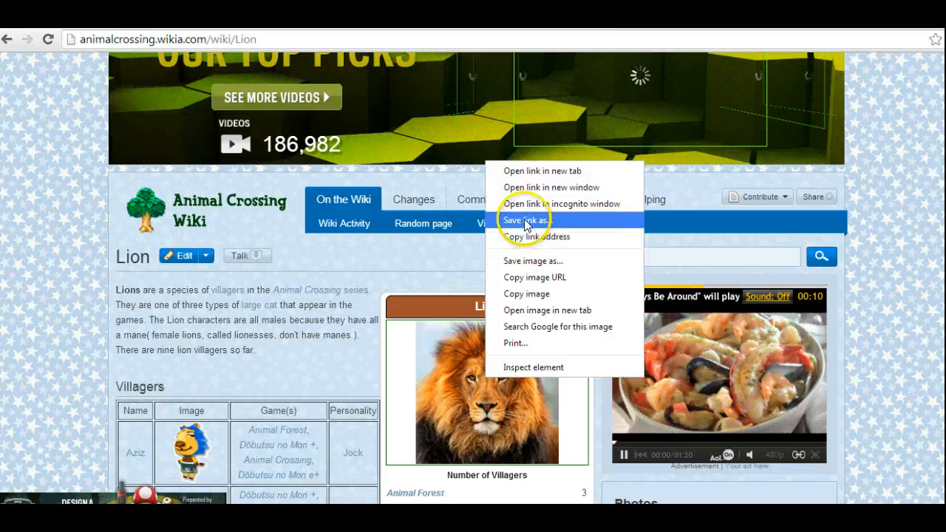
pyautogui.click(528, 295)
pyautogui.moveTo(272, 516)
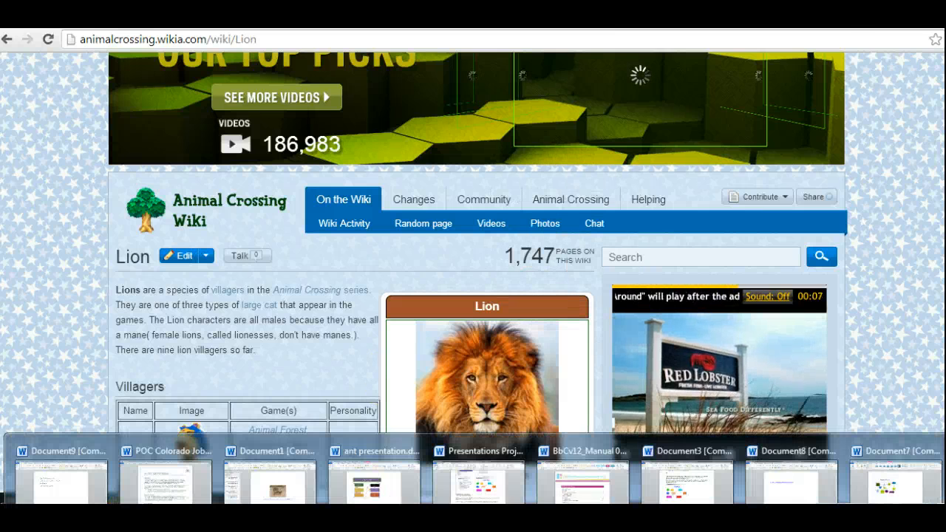
pyautogui.click(256, 484)
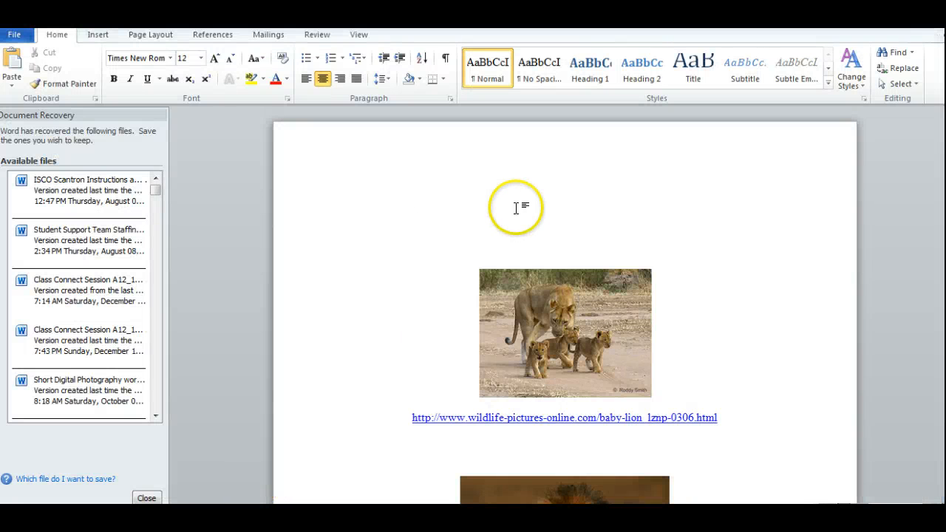
pyautogui.hotkey('ctrl', 'v')
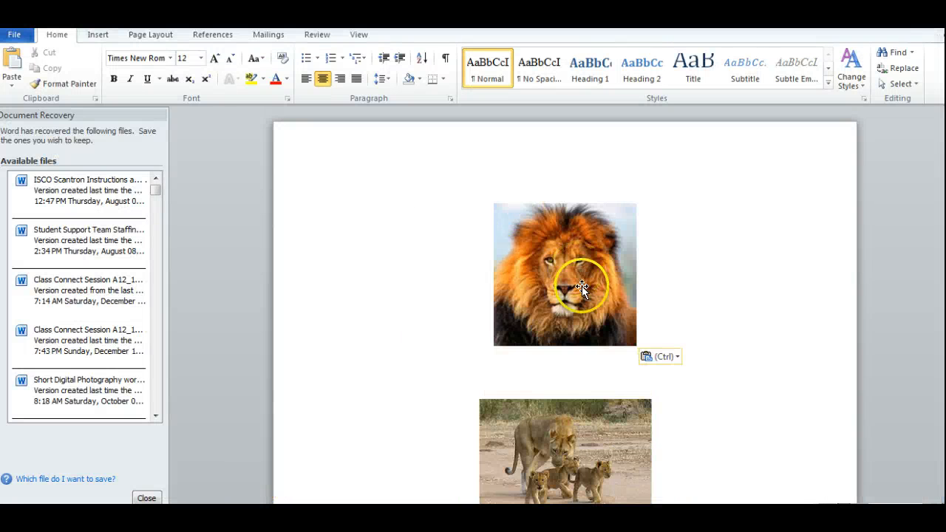
pyautogui.press('Return')
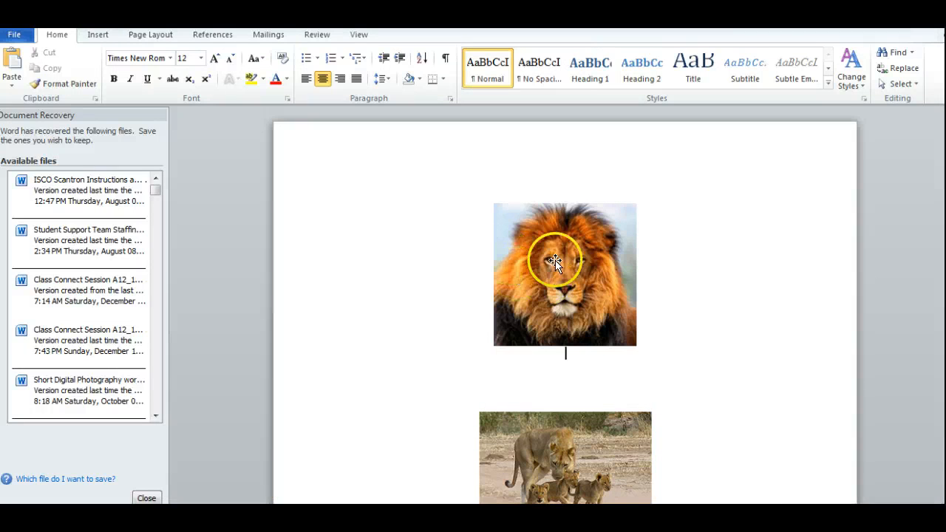
# Copy the Animal Crossing Wiki page's address from the browser and paste it beneath the lion portrait in the Word document.
pyautogui.click(222, 516)
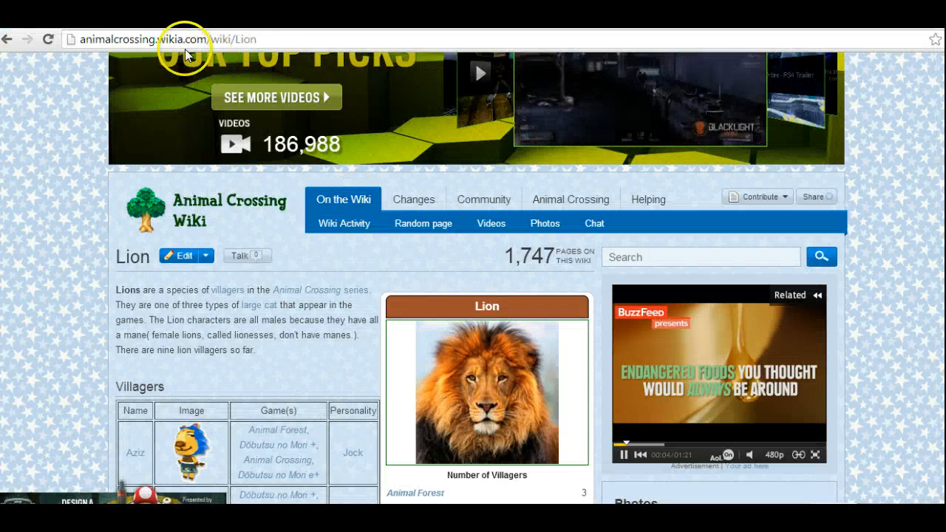
pyautogui.click(178, 37)
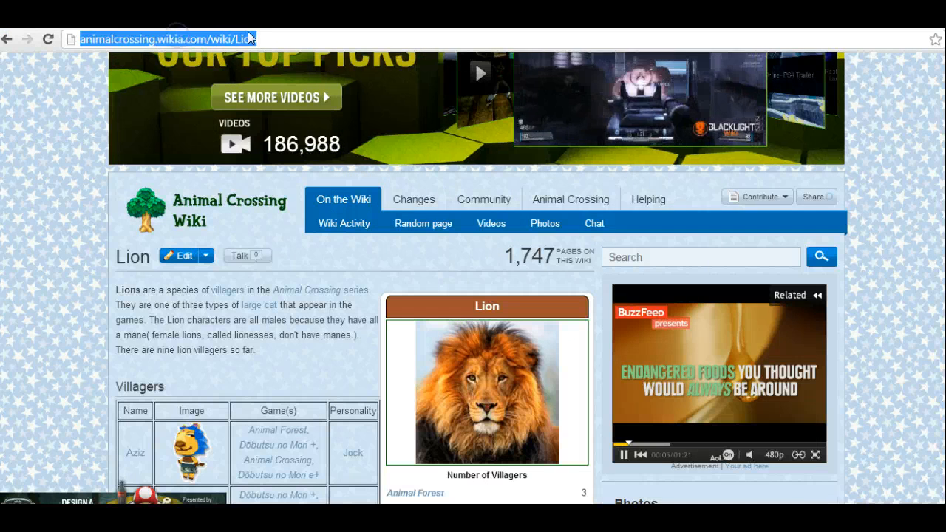
pyautogui.rightClick(160, 39)
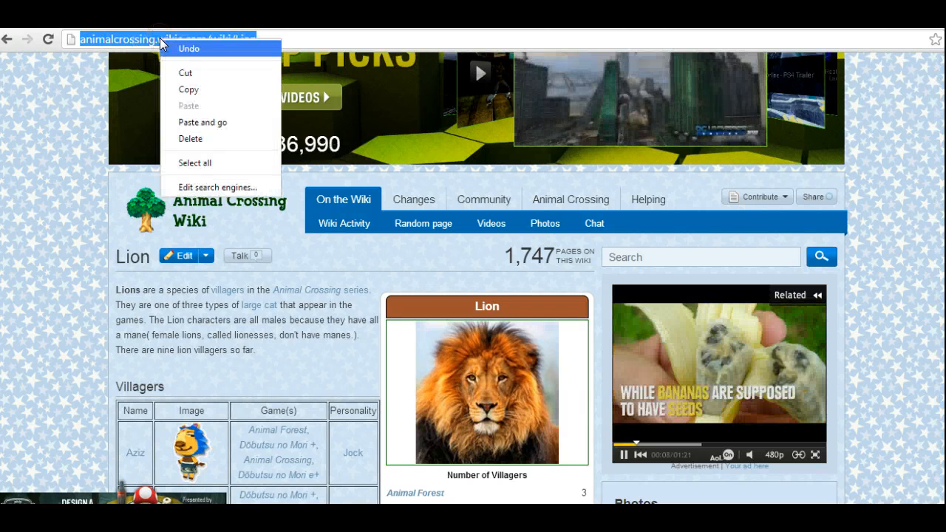
pyautogui.click(201, 89)
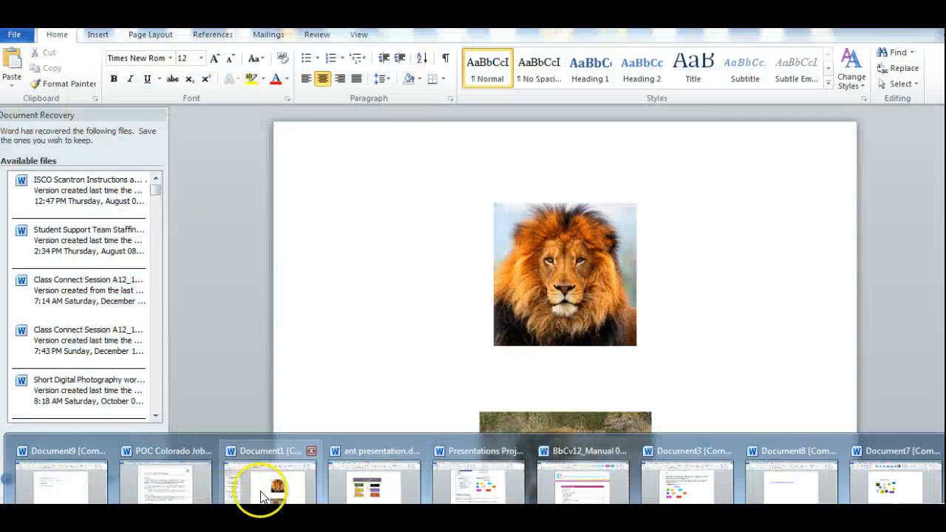
pyautogui.click(259, 492)
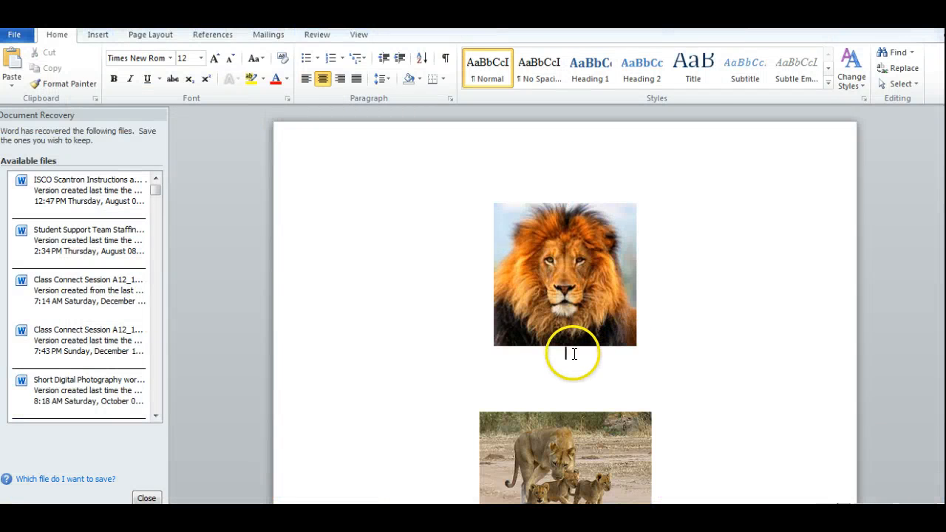
pyautogui.hotkey('ctrl', 'v')
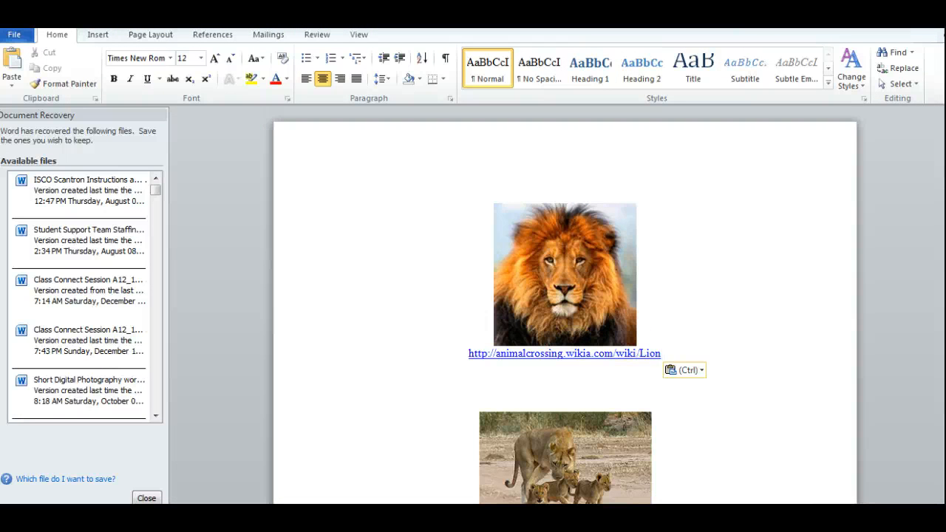
pyautogui.scroll(-15, 565, 307)
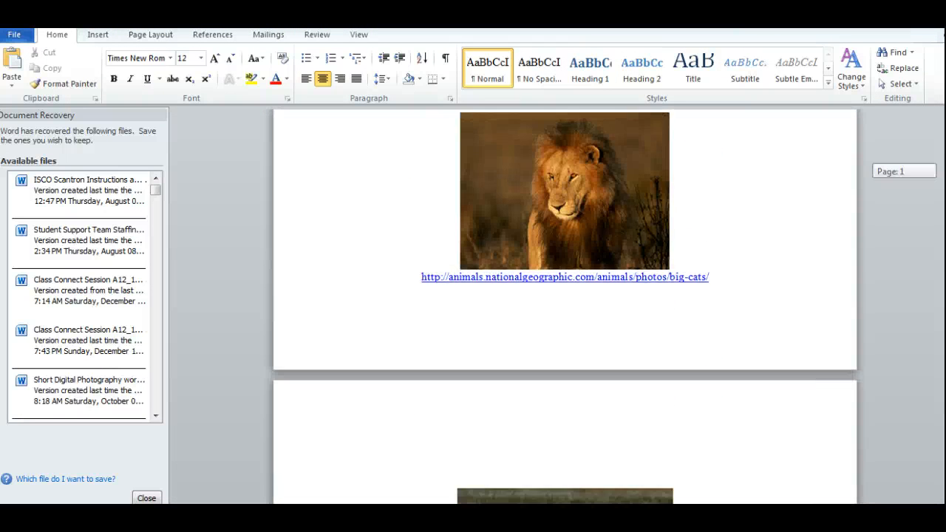
pyautogui.scroll(-6, 564, 307)
pyautogui.scroll(12, 564, 307)
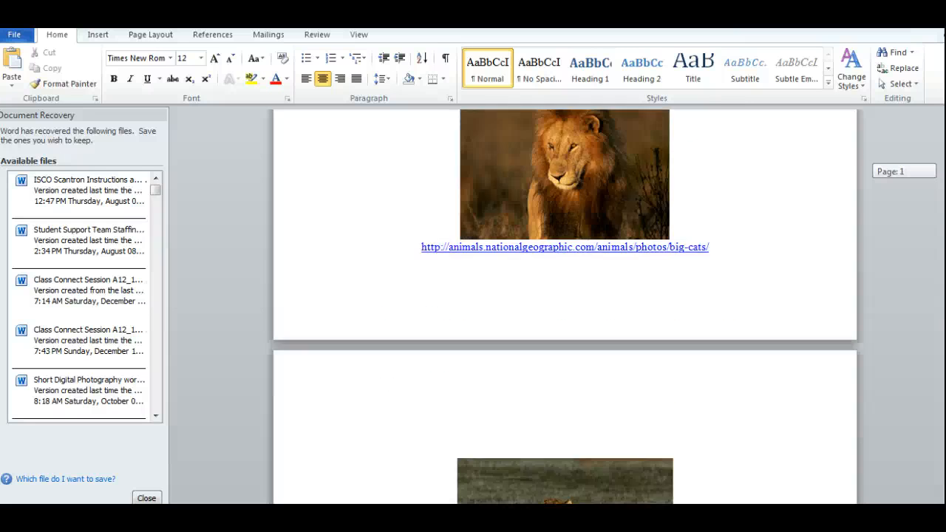
pyautogui.scroll(5, 565, 306)
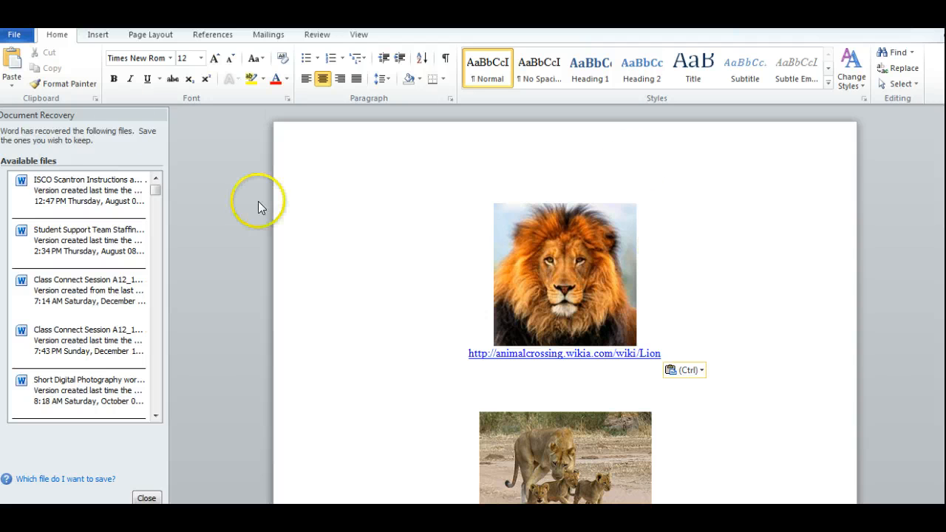
# Start saving the document under a new name and browse from Desktop through insight13_14on10_9_13, insight13_14, WebDesign and Portfolio to the unit3 folder.
pyautogui.click(13, 35)
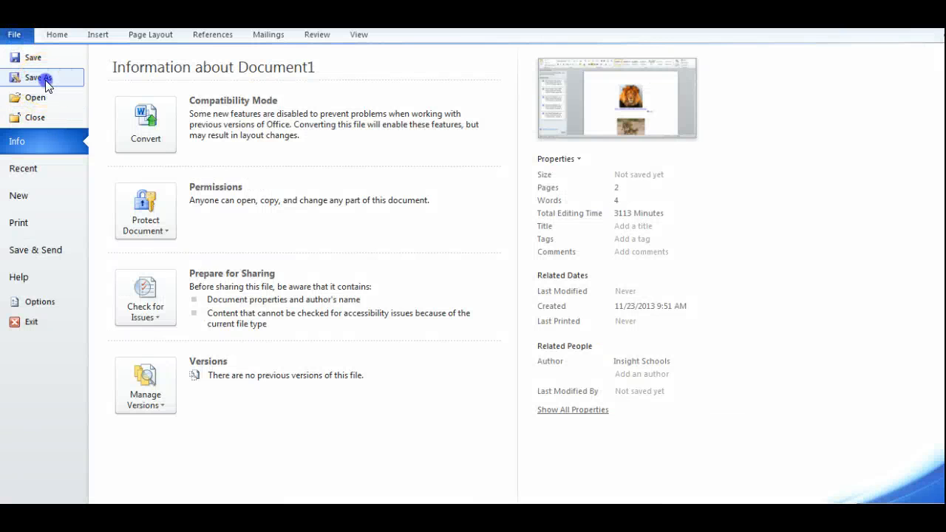
pyautogui.click(45, 79)
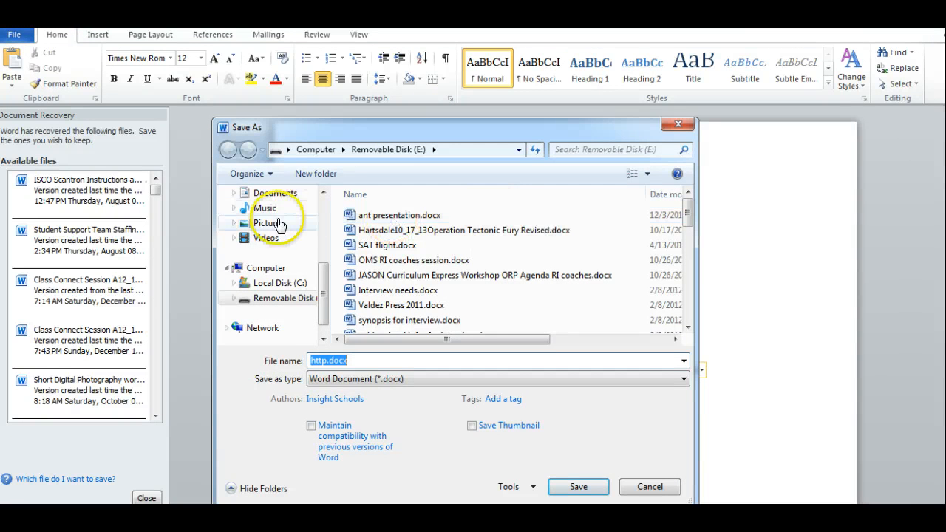
pyautogui.moveTo(322, 288); pyautogui.dragTo(323, 217)
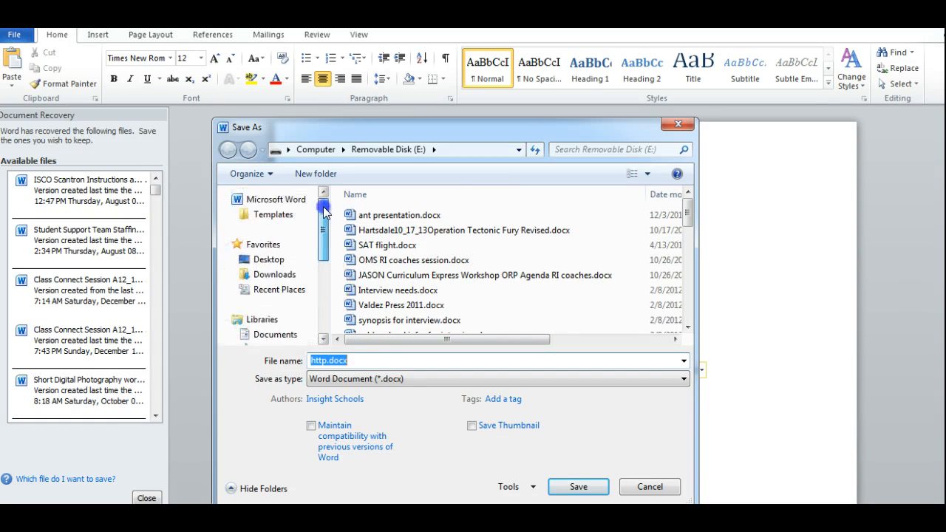
pyautogui.click(251, 259)
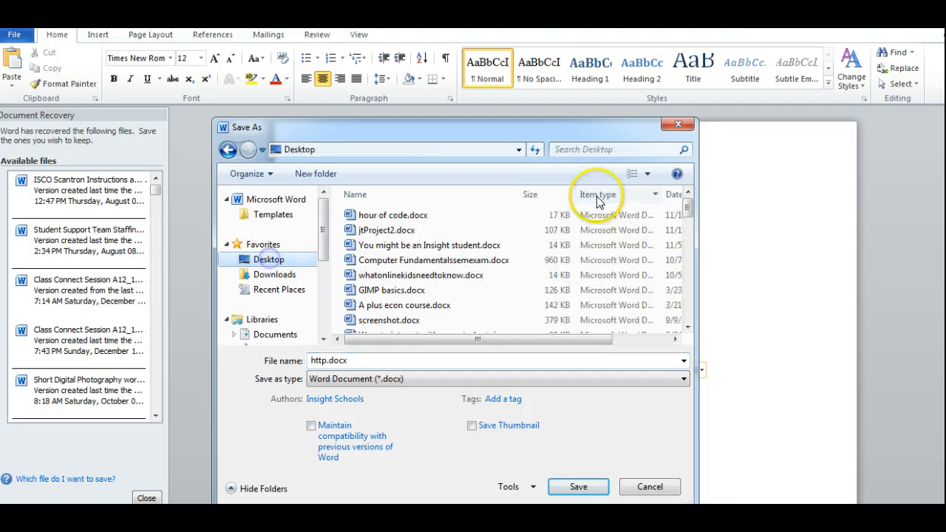
pyautogui.moveTo(692, 201); pyautogui.dragTo(689, 240)
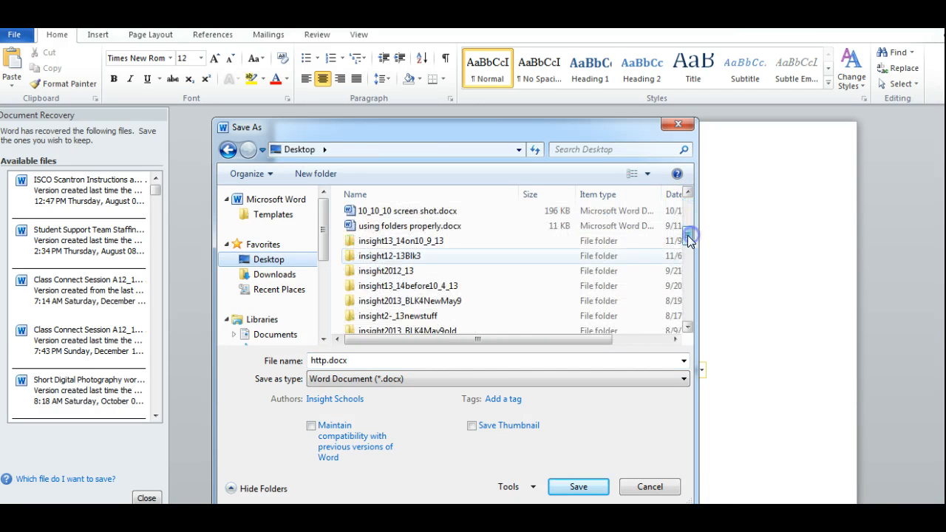
pyautogui.doubleClick(419, 240)
pyautogui.doubleClick(381, 215)
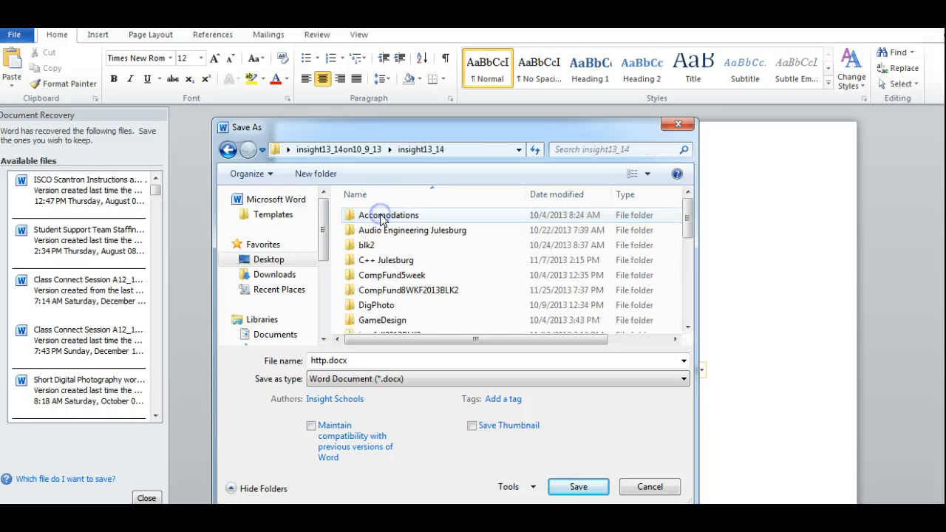
pyautogui.moveTo(686, 214); pyautogui.dragTo(693, 274)
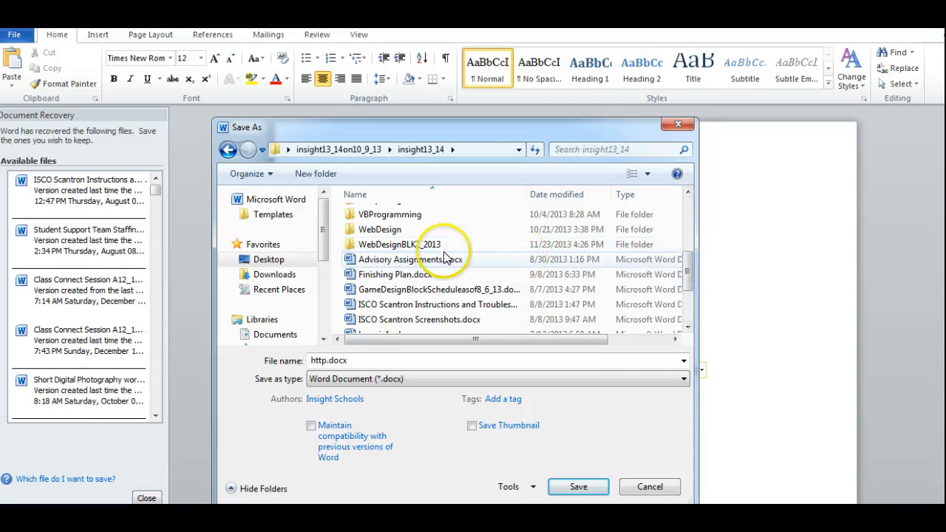
pyautogui.doubleClick(370, 228)
pyautogui.doubleClick(382, 216)
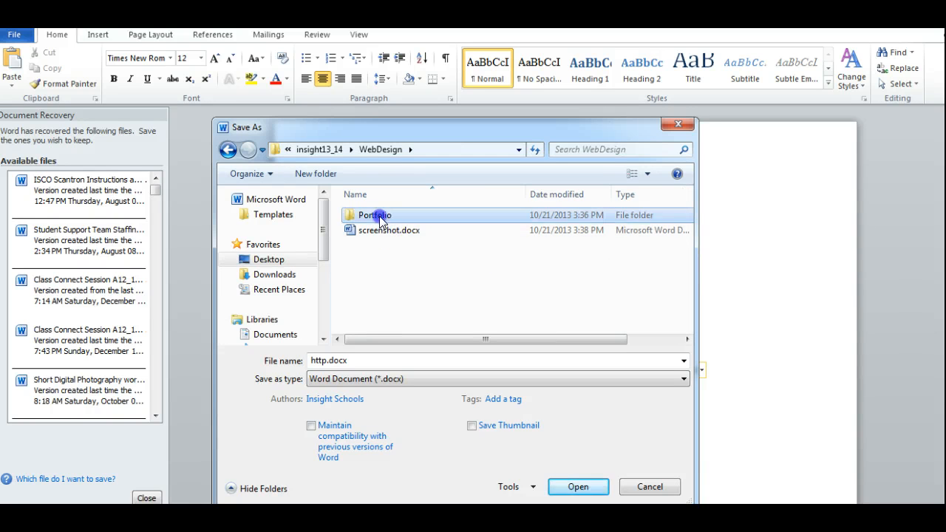
pyautogui.doubleClick(374, 260)
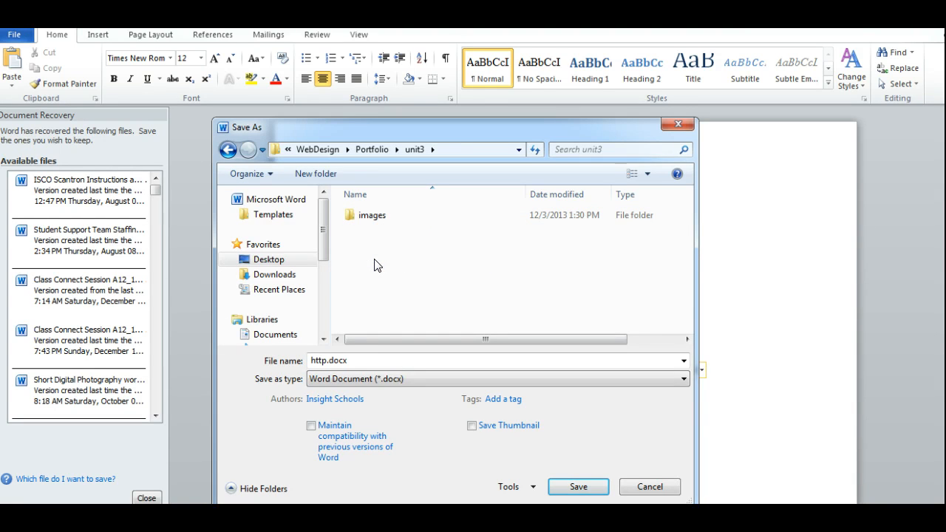
# Name the file lionimages and save it as a Word Document (*.docx), accepting conversion to the new file format.
pyautogui.click(357, 360)
pyautogui.doubleClick(358, 360)
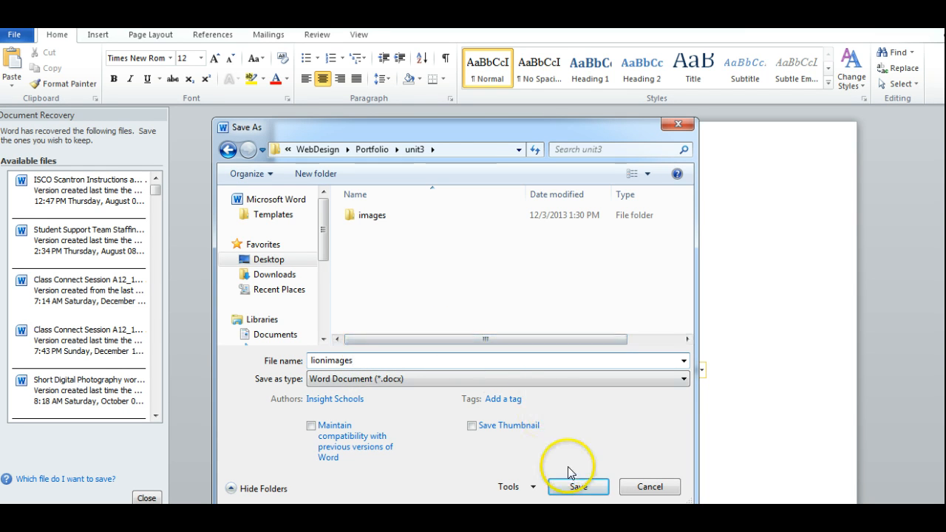
pyautogui.click(581, 488)
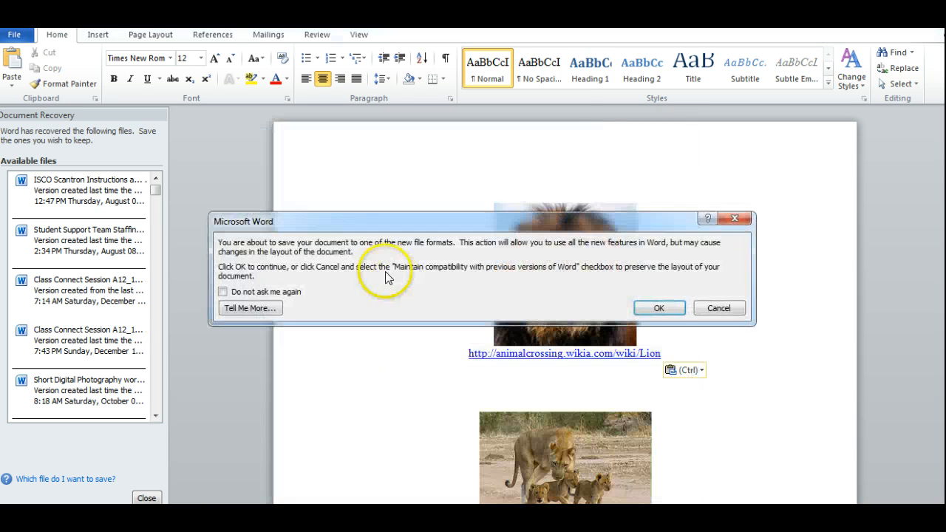
pyautogui.click(645, 311)
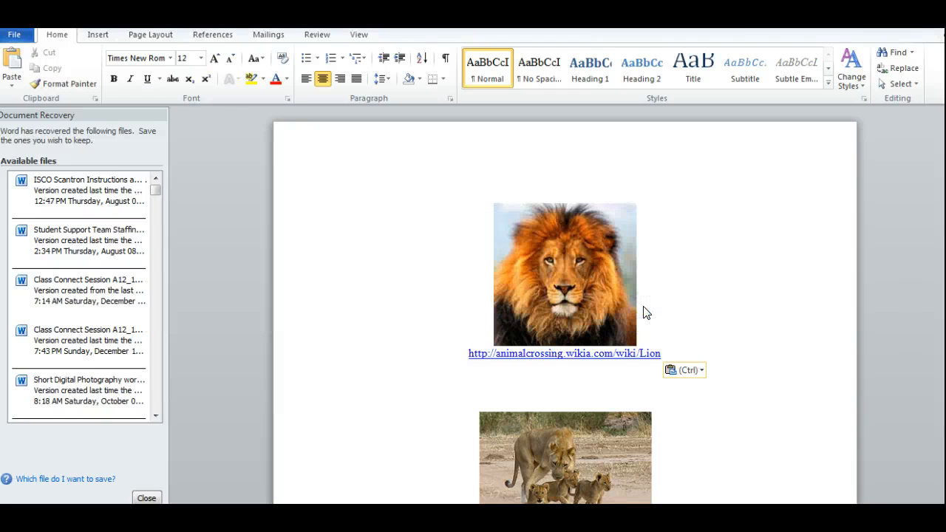
# Switch to the Citations Assignment page in the browser and review the instructions on picking a topic and finding 4 photos.
pyautogui.click(337, 236)
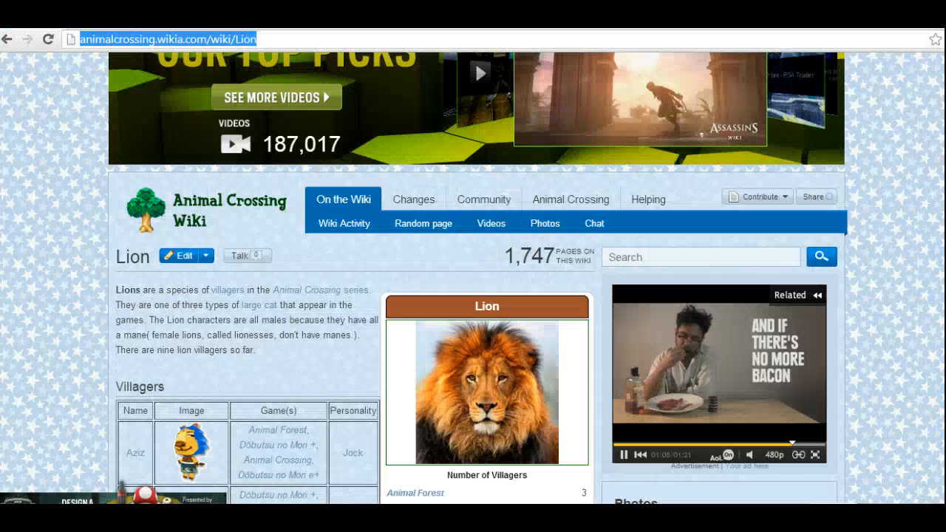
pyautogui.click(402, 228)
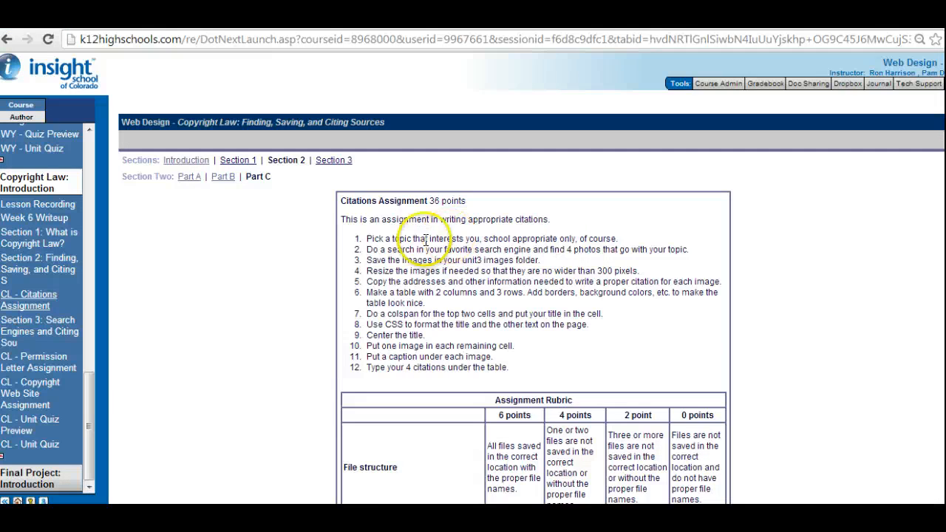
pyautogui.moveTo(363, 238); pyautogui.dragTo(695, 246)
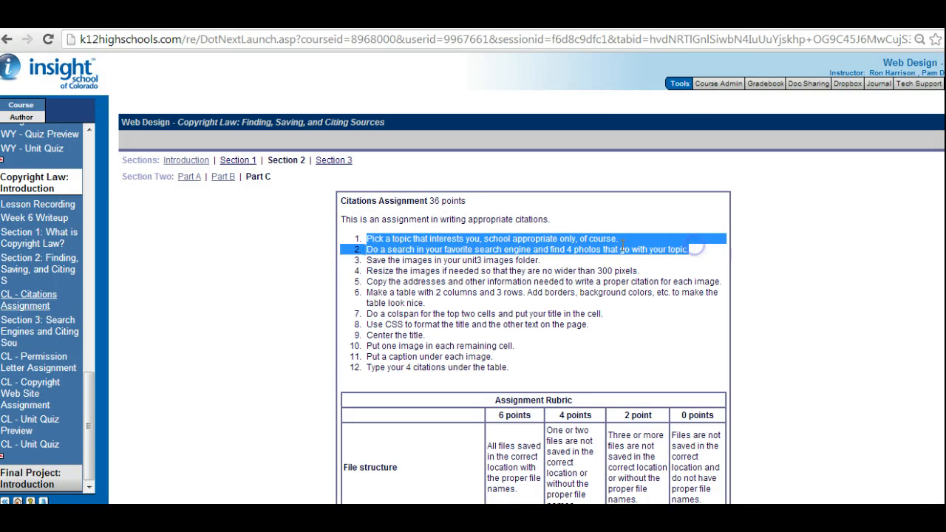
pyautogui.click(499, 248)
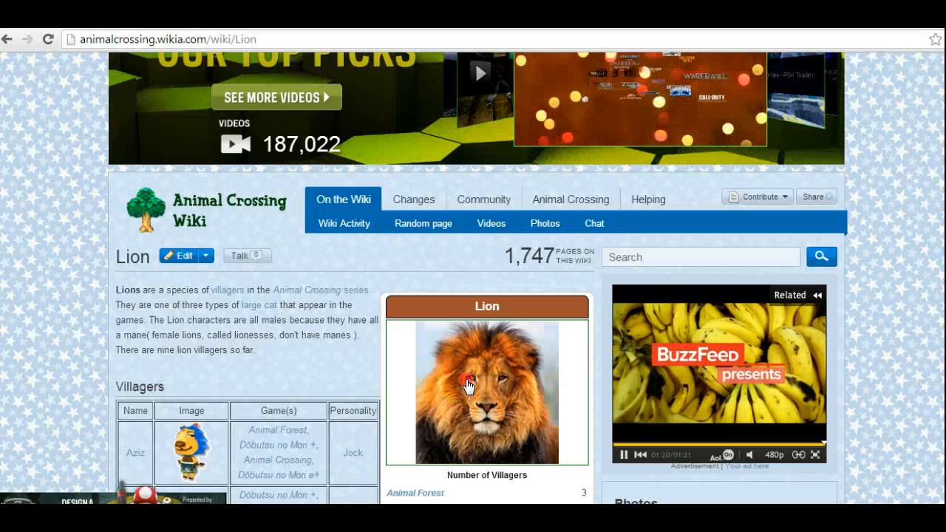
pyautogui.rightClick(465, 378)
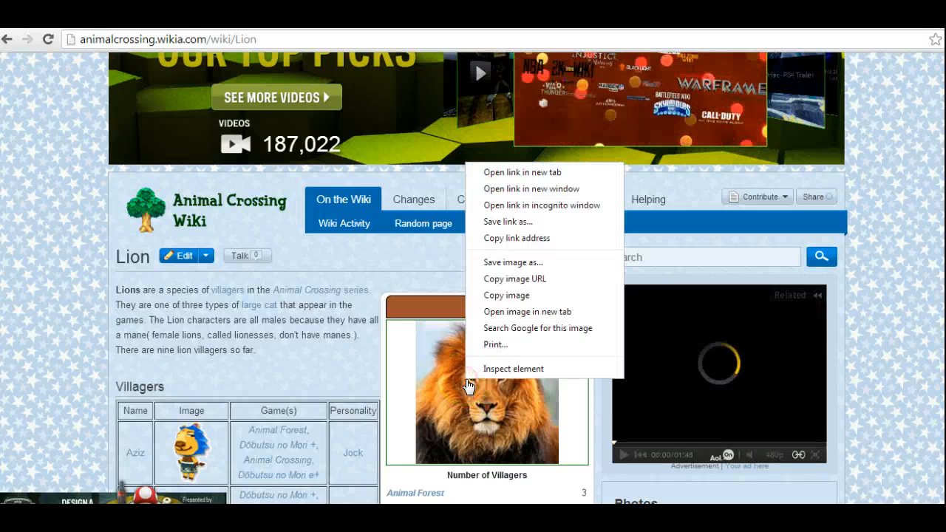
pyautogui.click(510, 222)
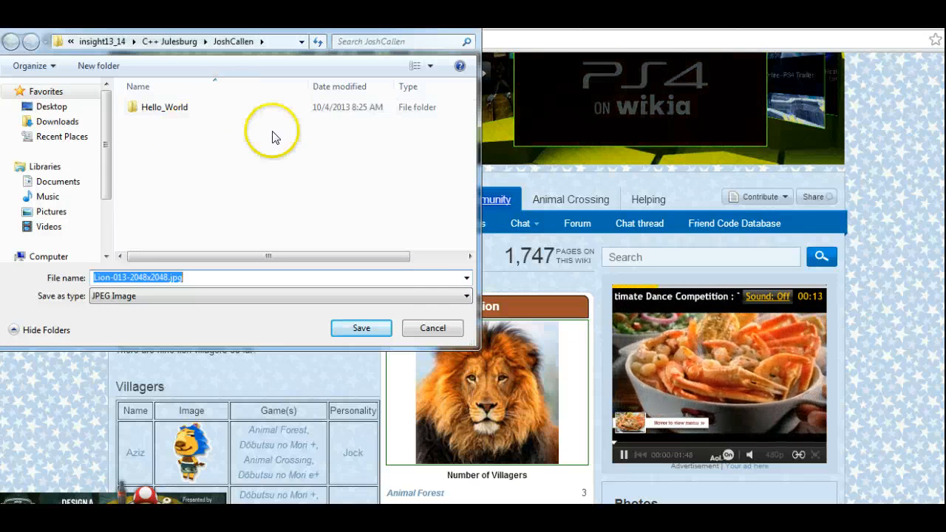
pyautogui.click(434, 329)
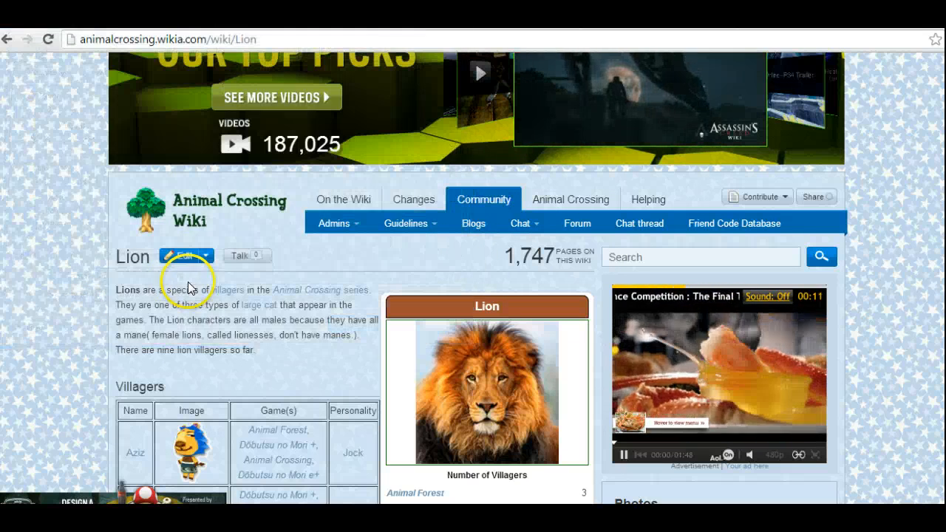
pyautogui.rightClick(483, 362)
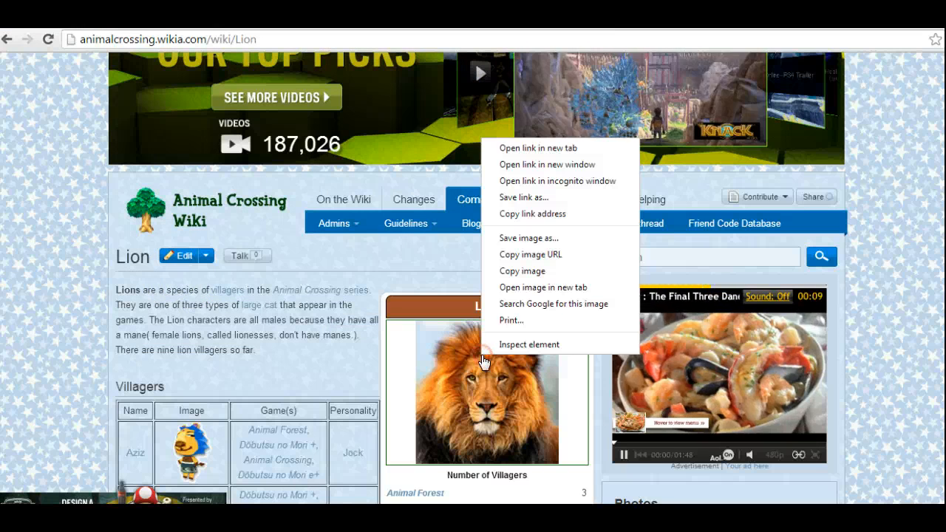
pyautogui.click(542, 237)
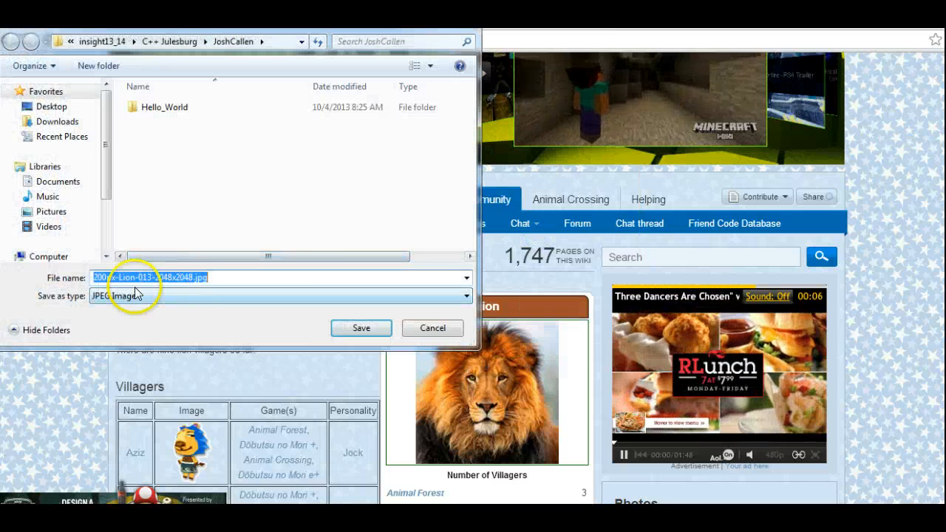
pyautogui.click(124, 275)
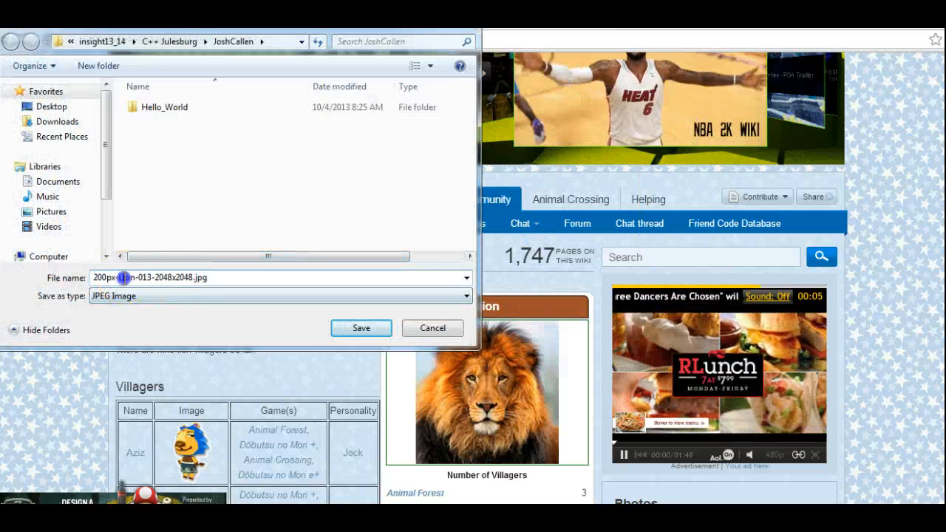
pyautogui.moveTo(93, 277); pyautogui.dragTo(222, 277)
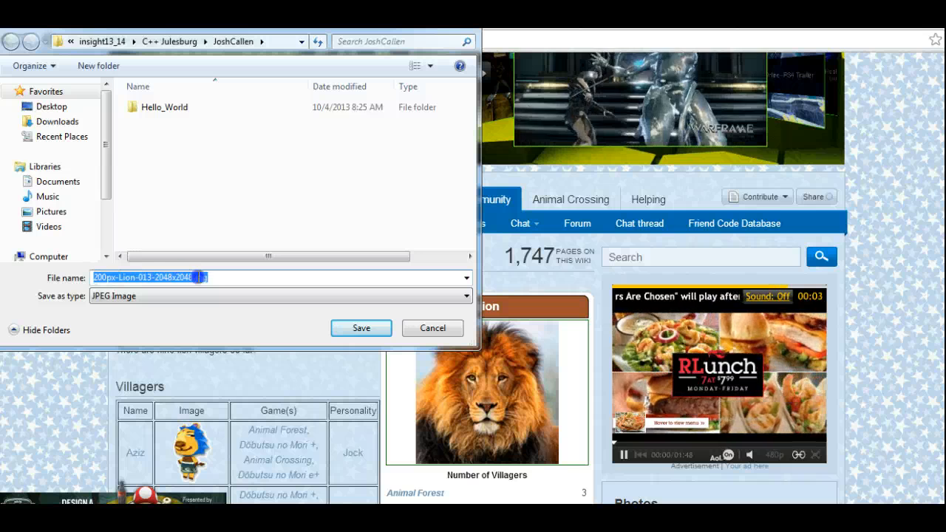
pyautogui.write('lionking')
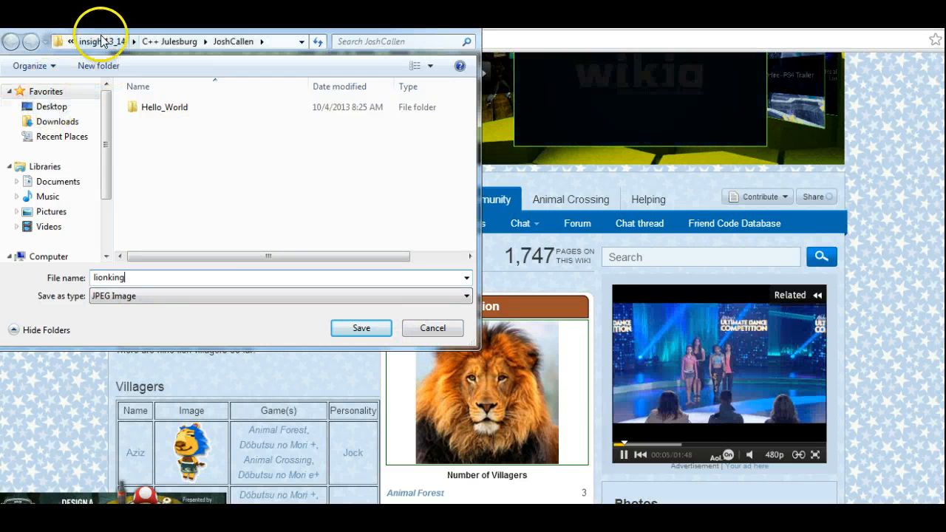
pyautogui.click(70, 42)
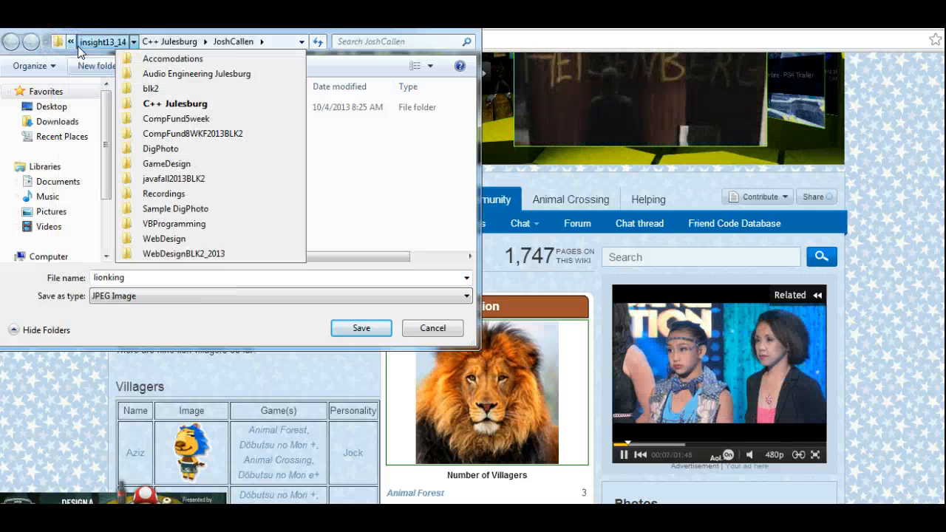
pyautogui.click(362, 171)
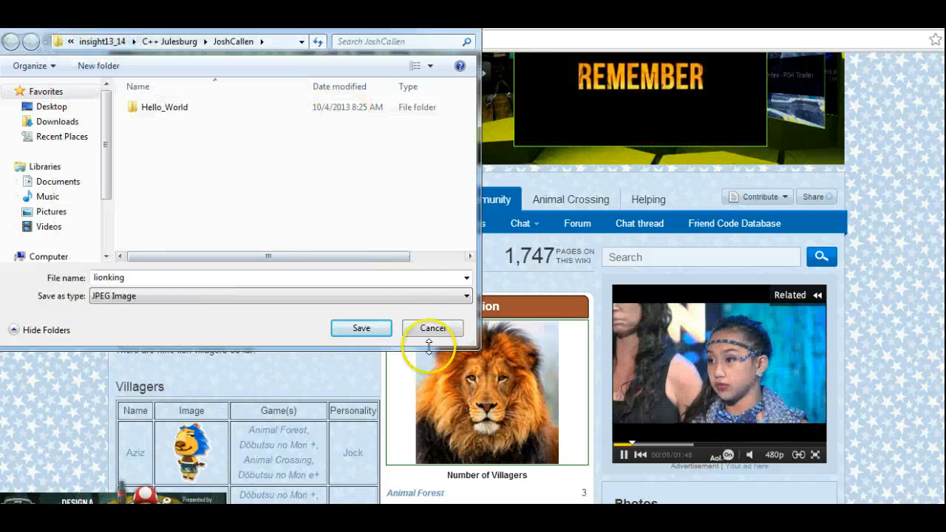
pyautogui.click(441, 325)
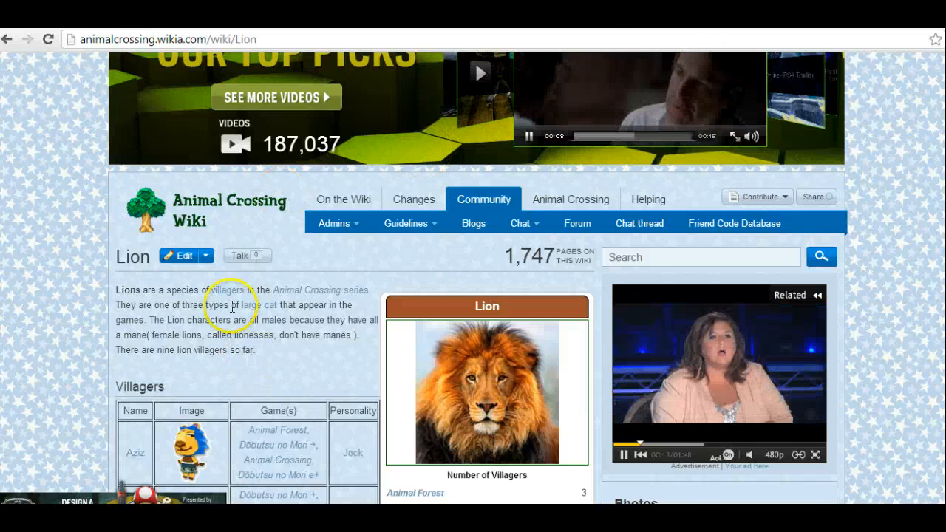
# Switch to lionimages.docx in Word and start saving the lion portrait as a separate picture file.
pyautogui.moveTo(193, 516)
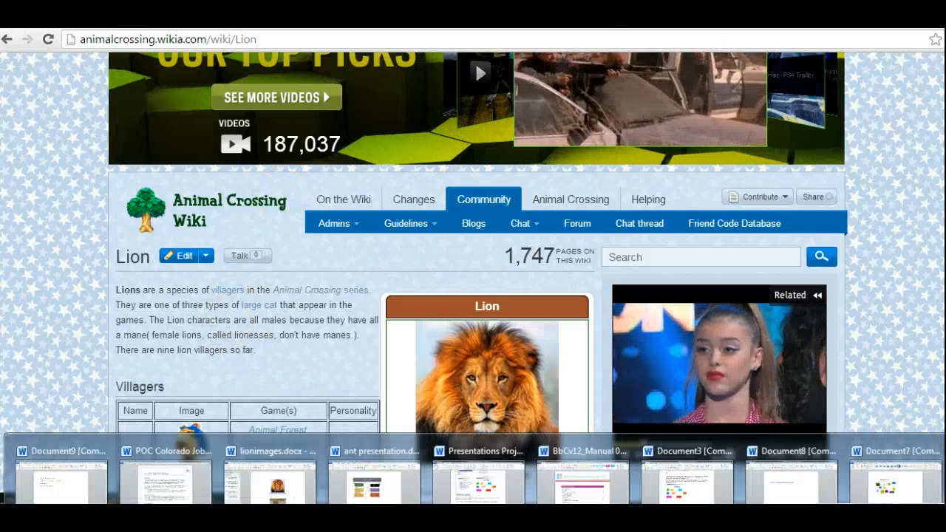
pyautogui.click(270, 477)
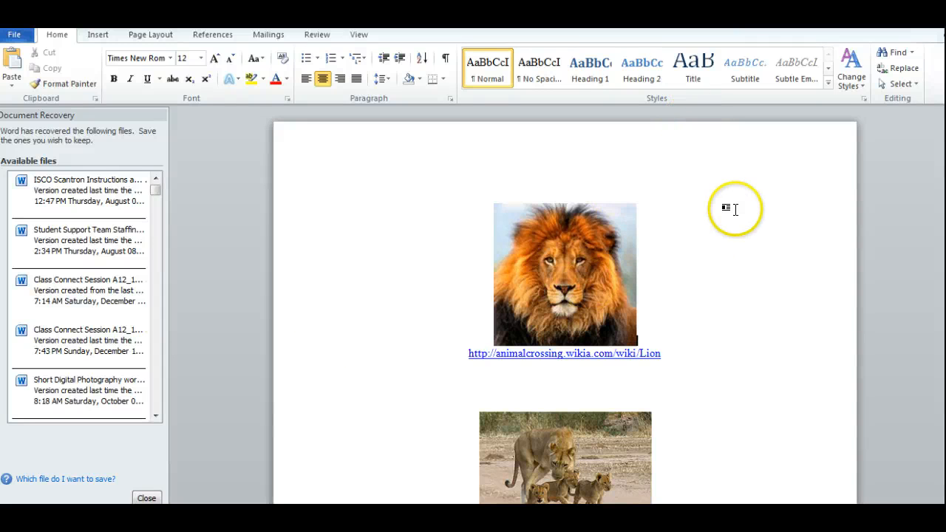
pyautogui.rightClick(556, 286)
pyautogui.click(788, 263)
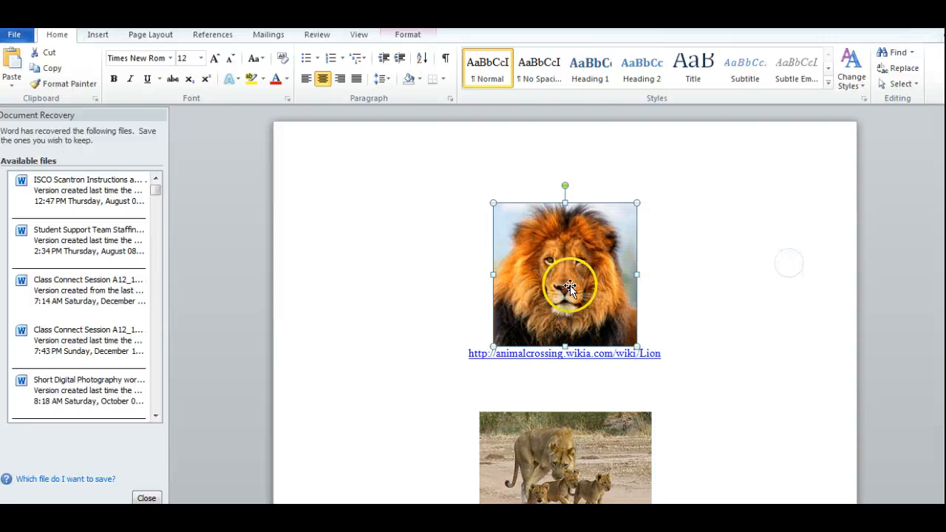
pyautogui.rightClick(541, 286)
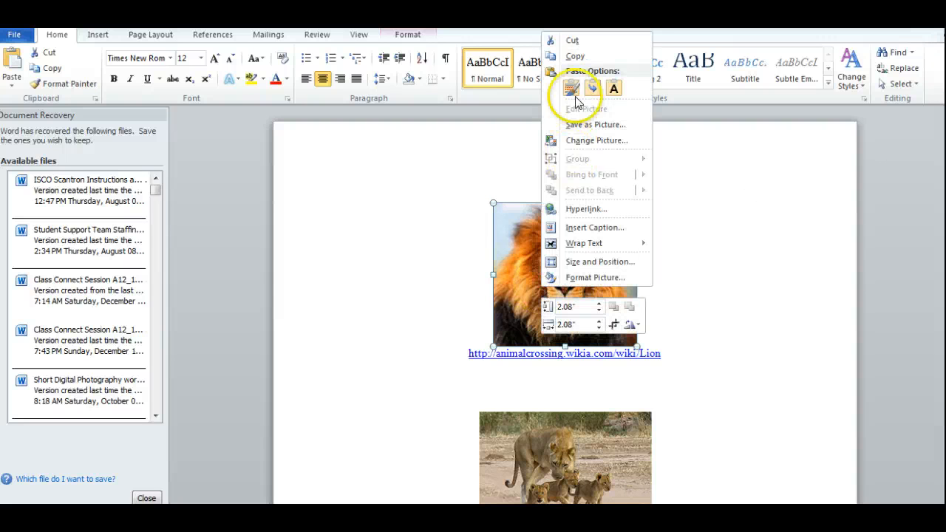
pyautogui.click(586, 125)
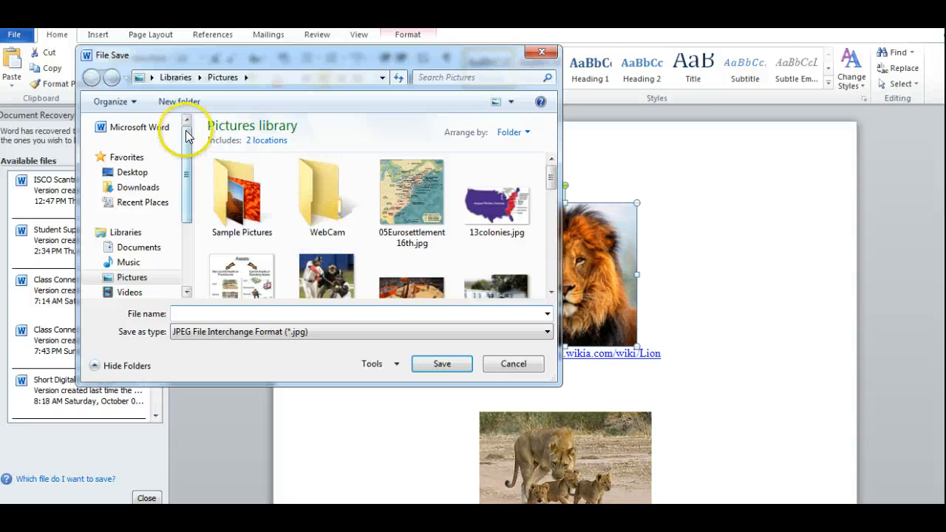
# Browse from Desktop through insight13_14on10_9_13, insight13_14, WebDesign, Portfolio and unit3 to the images folder for saving the lion portrait.
pyautogui.click(131, 172)
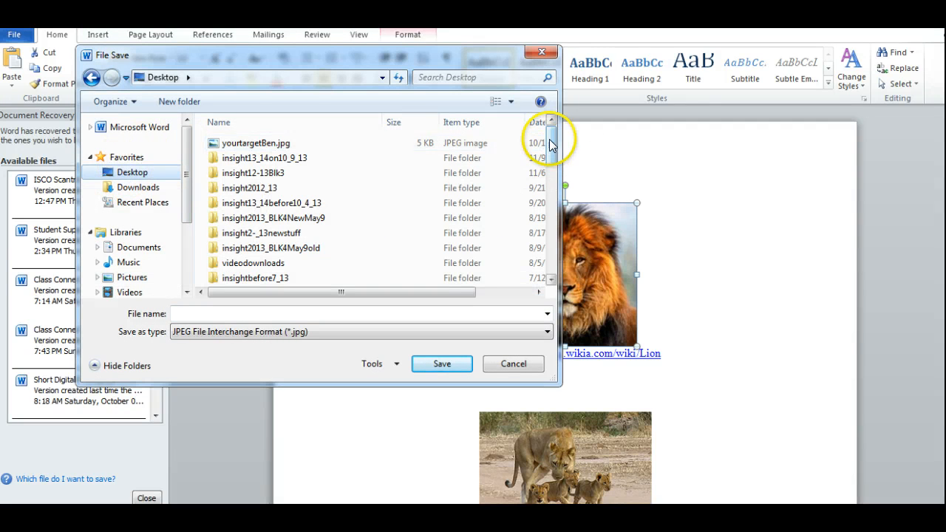
pyautogui.click(275, 159)
pyautogui.doubleClick(275, 159)
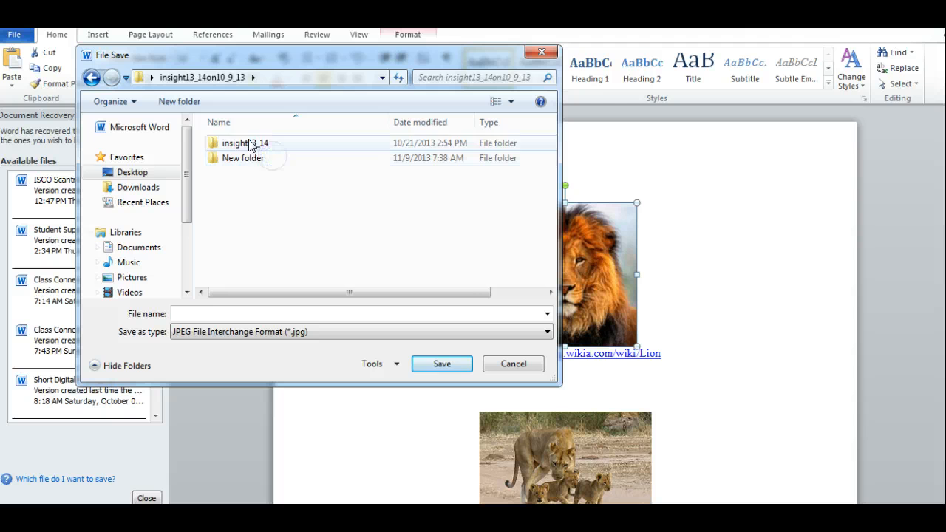
pyautogui.doubleClick(255, 144)
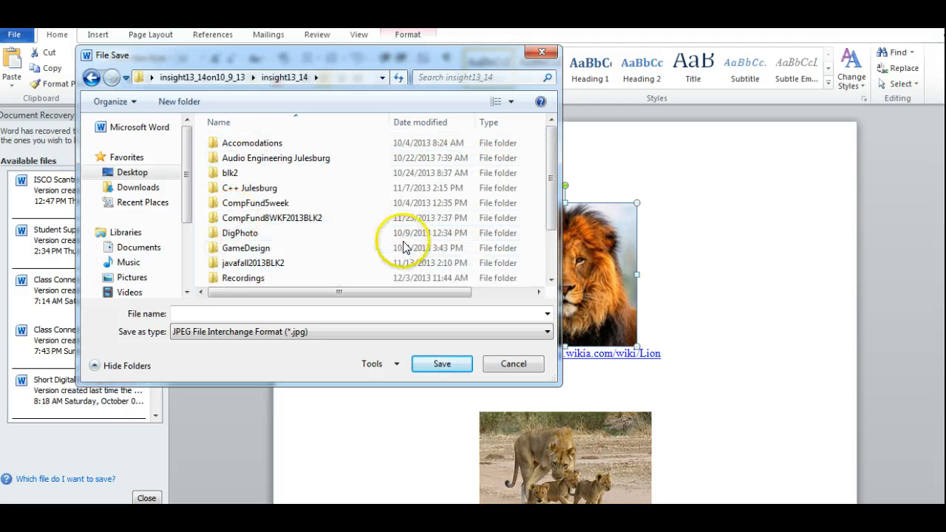
pyautogui.moveTo(553, 170); pyautogui.dragTo(553, 211)
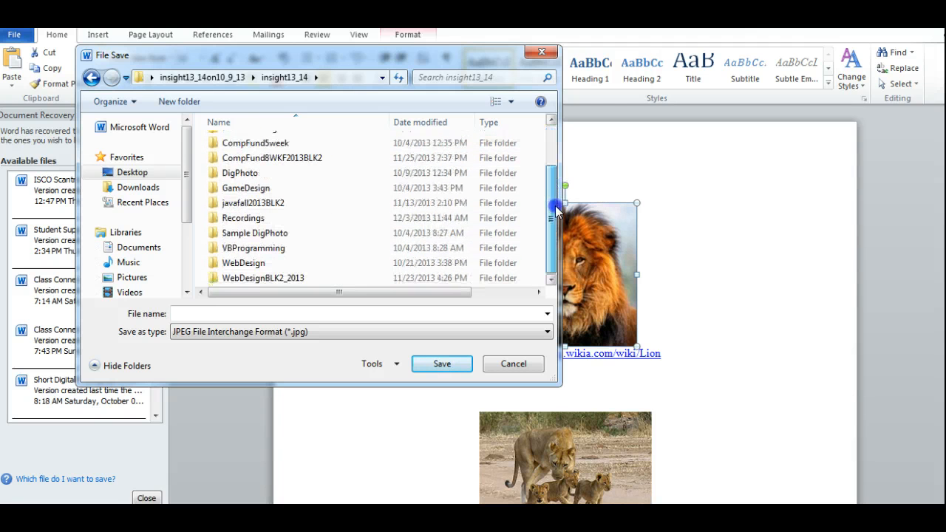
pyautogui.doubleClick(248, 264)
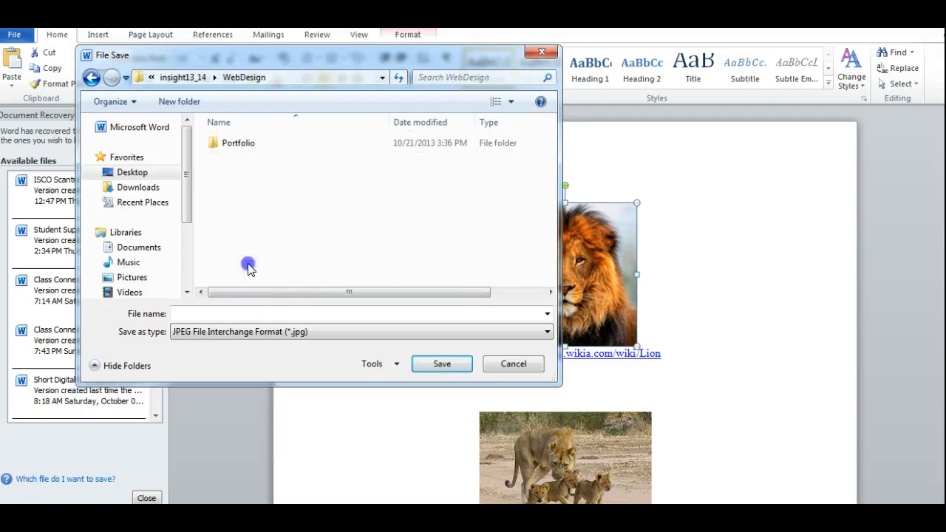
pyautogui.doubleClick(236, 143)
pyautogui.click(232, 187)
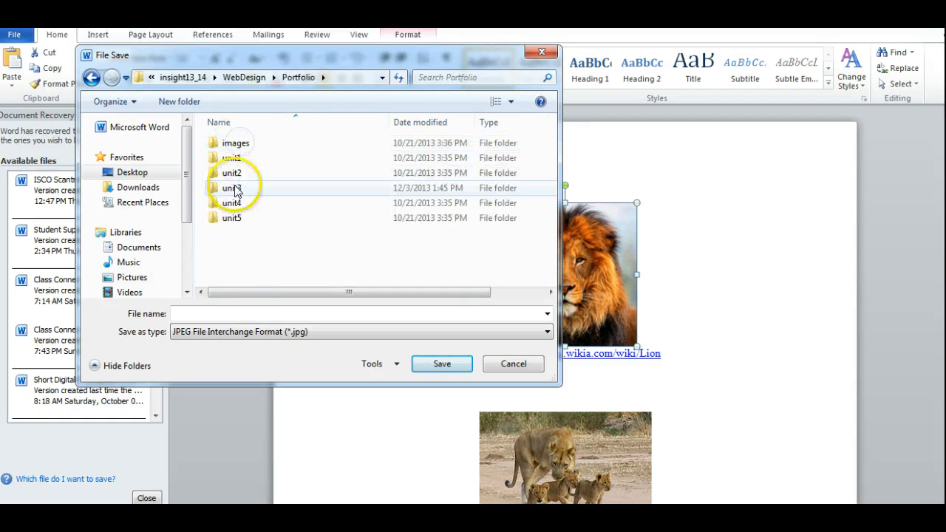
pyautogui.doubleClick(234, 189)
pyautogui.doubleClick(234, 144)
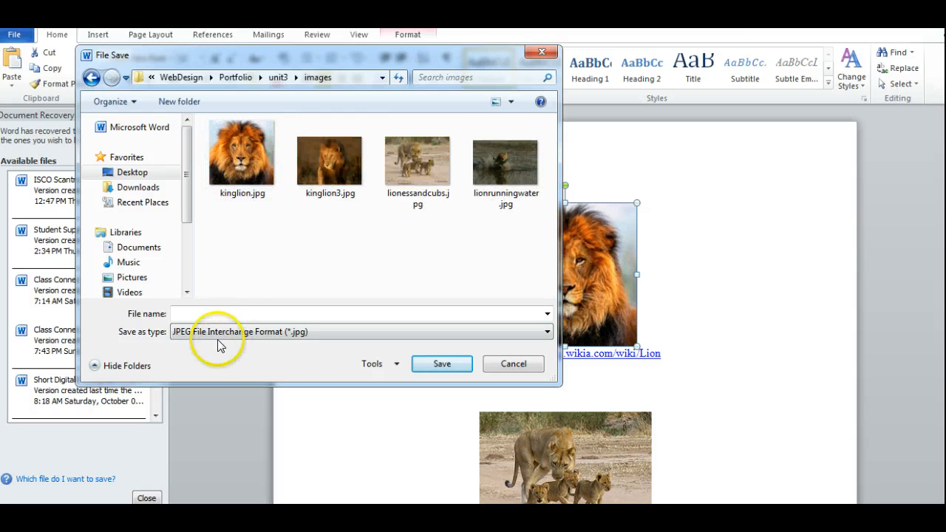
# Name the lion portrait lionking and save it as a JPEG File Interchange Format (*.jpg) picture in the images folder.
pyautogui.click(244, 194)
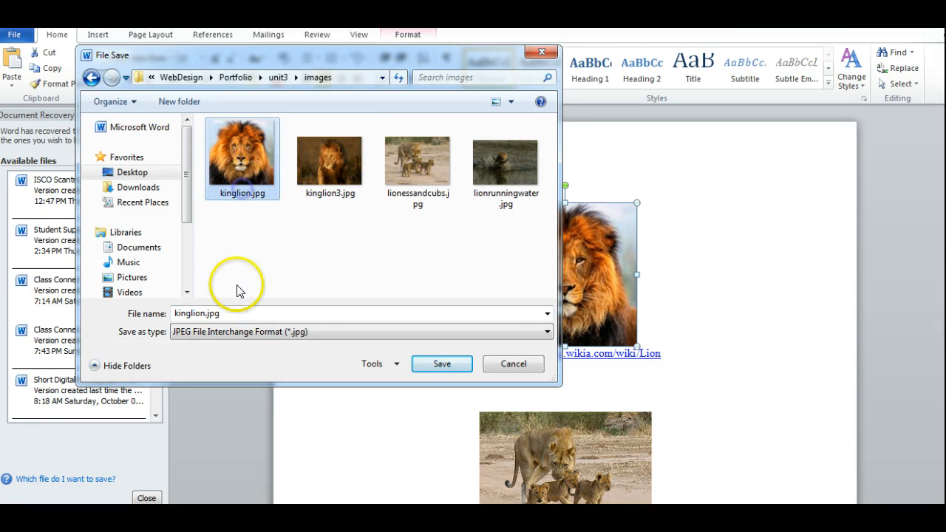
pyautogui.click(228, 313)
pyautogui.press('BackSpace')
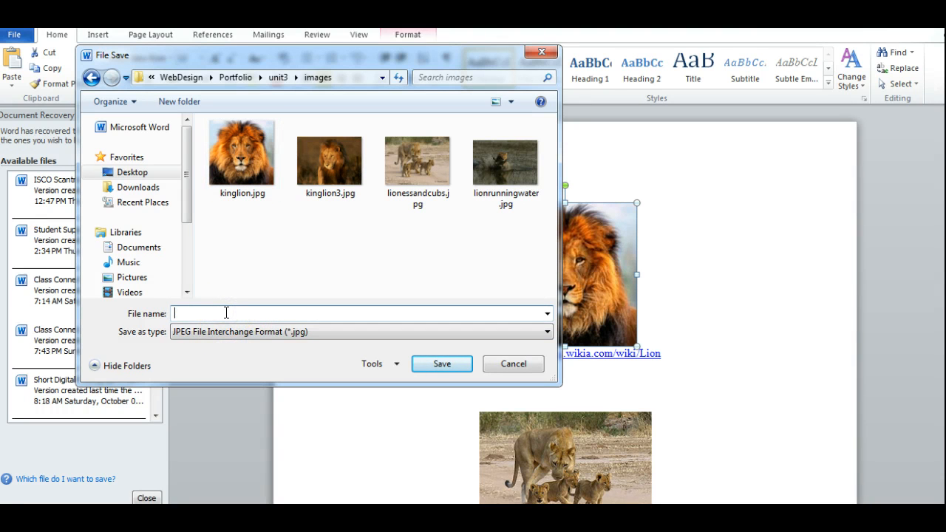
pyautogui.write('lionking')
pyautogui.click(190, 313)
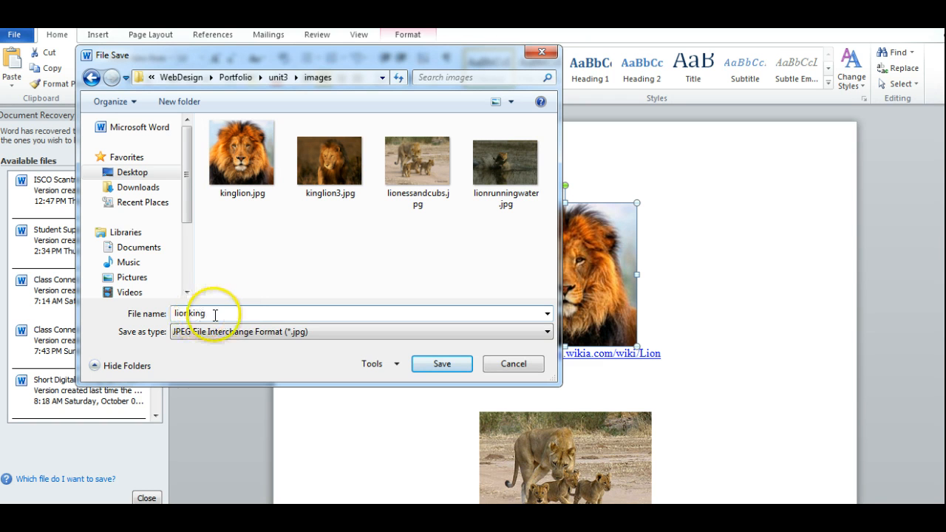
pyautogui.click(190, 314)
pyautogui.press('BackSpace')
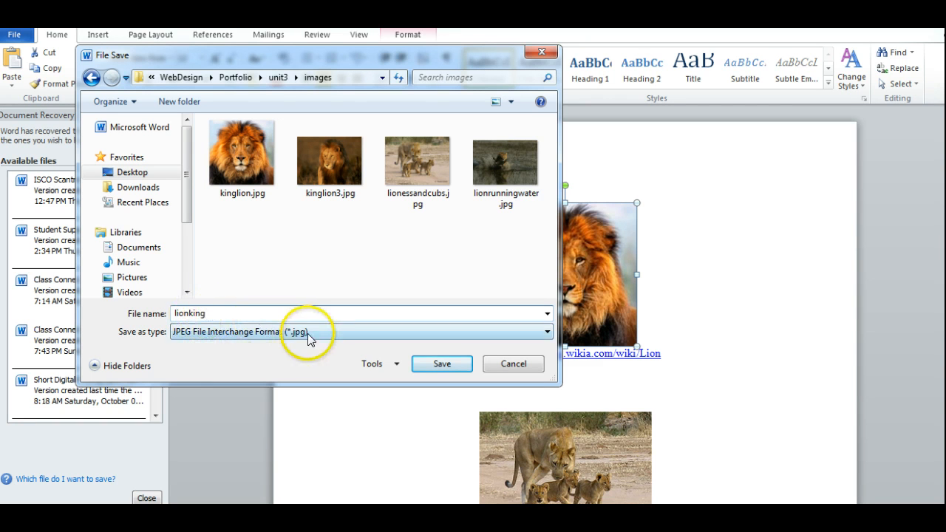
pyautogui.click(218, 313)
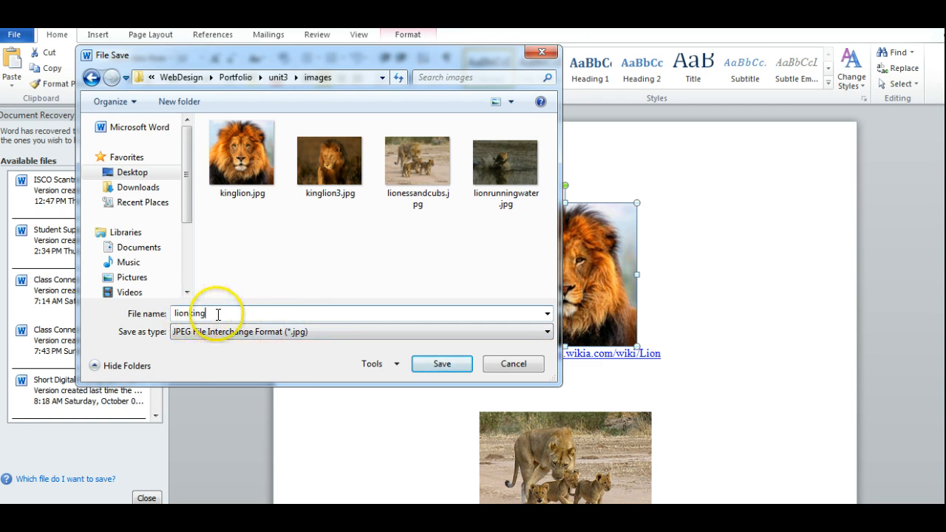
pyautogui.click(442, 363)
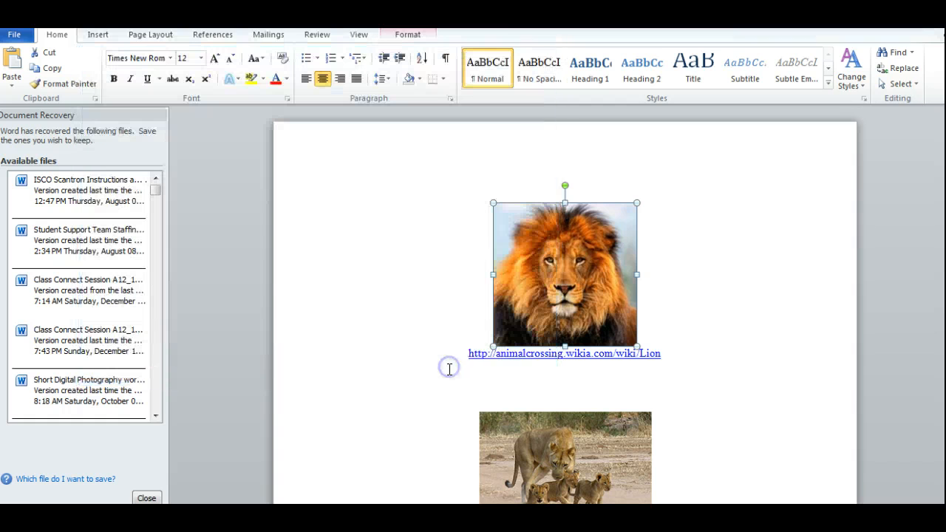
# Start saving the picture of the lioness with her cubs as a separate picture file.
pyautogui.click(597, 306)
pyautogui.scroll(-4, 564, 306)
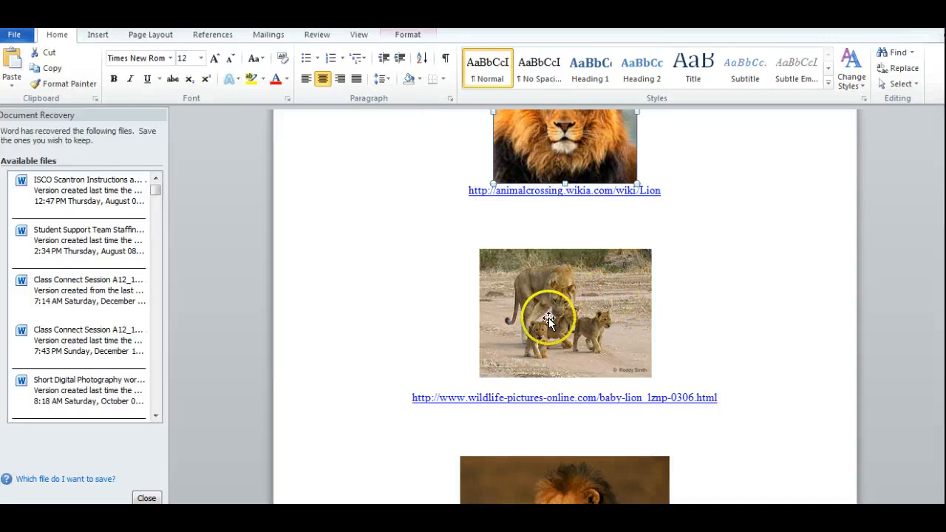
pyautogui.rightClick(548, 318)
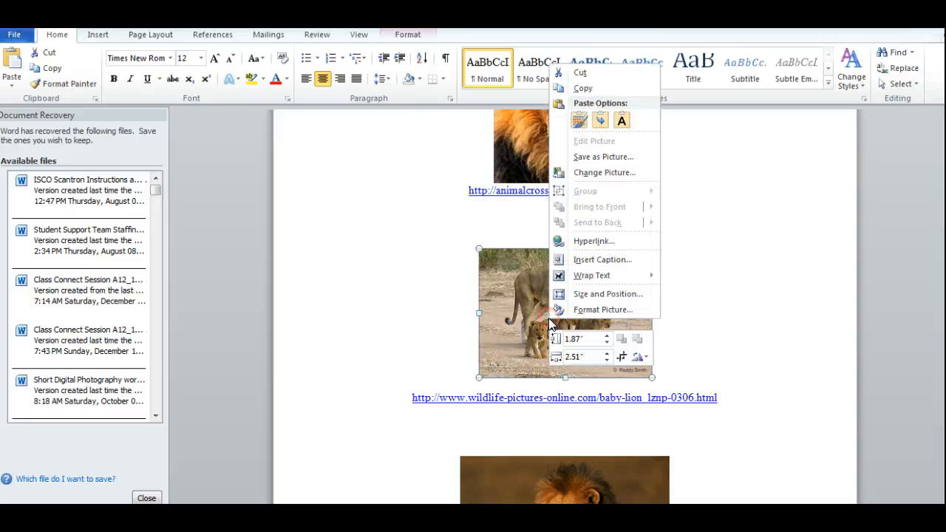
pyautogui.click(595, 156)
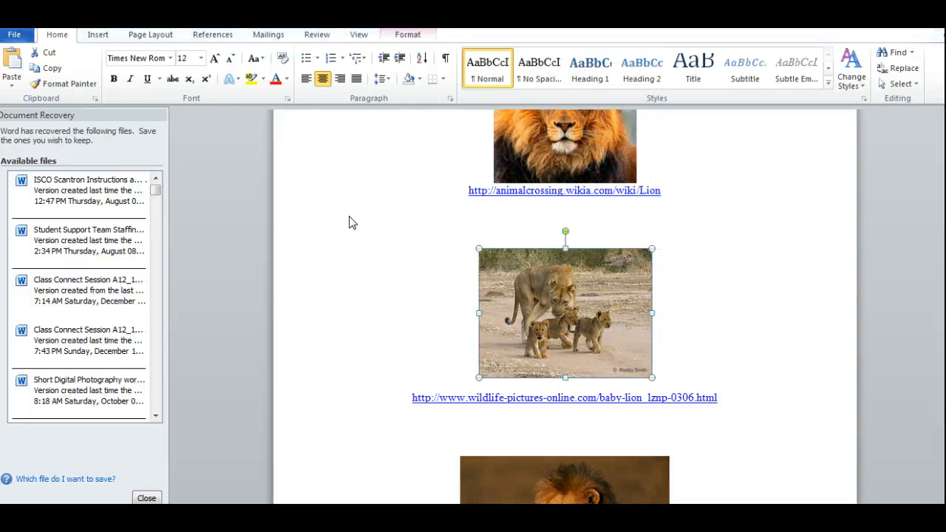
# Set the lioness picture's save location to the unit3 images folder, going from Desktop through insight13_14on10_9_13, insight13_14, WebDesign and Portfolio.
pyautogui.click(126, 173)
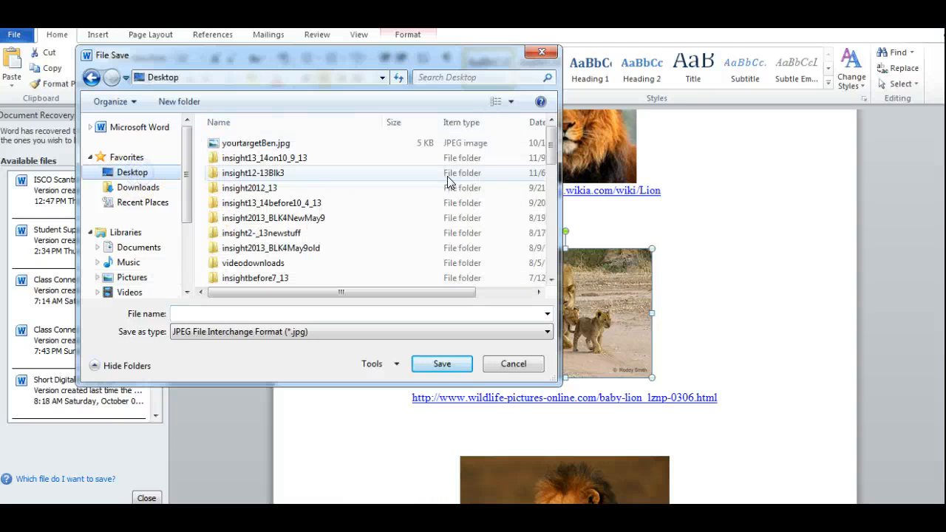
pyautogui.moveTo(555, 150)
pyautogui.mouseDown()
pyautogui.moveTo(555, 169)
pyautogui.moveTo(553, 148)
pyautogui.mouseUp()
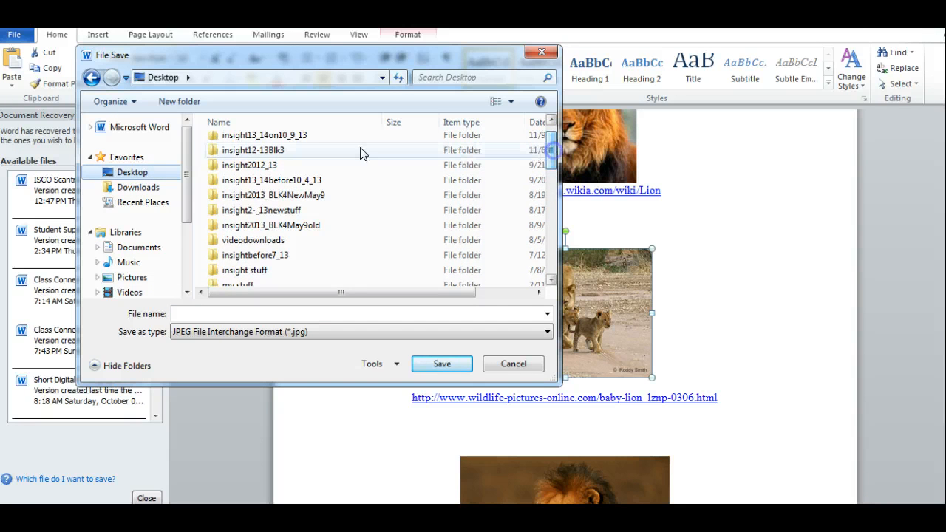
pyautogui.click(294, 138)
pyautogui.doubleClick(294, 138)
pyautogui.doubleClick(236, 142)
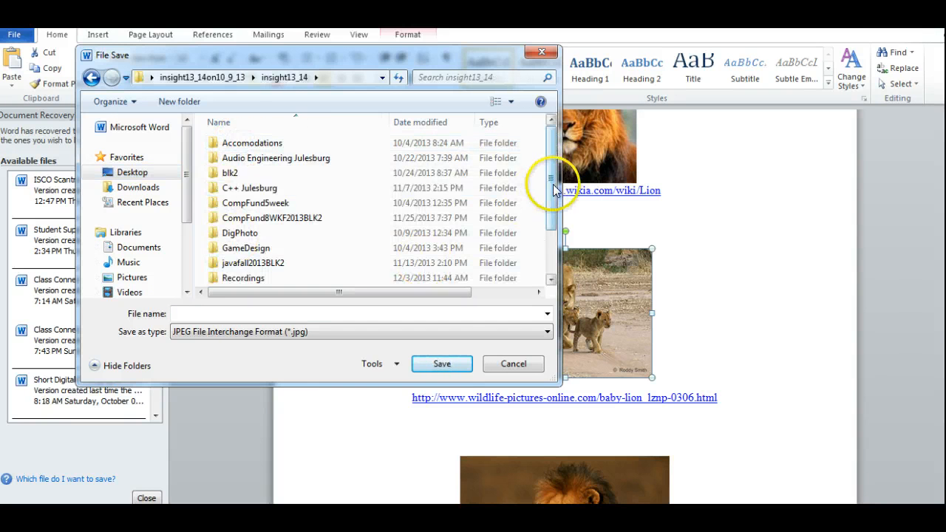
pyautogui.moveTo(552, 188); pyautogui.dragTo(557, 246)
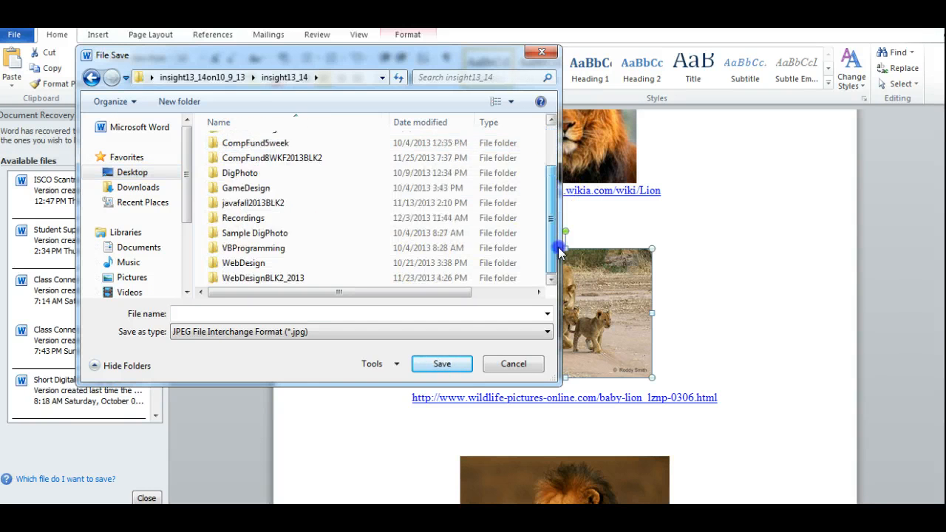
pyautogui.click(243, 264)
pyautogui.doubleClick(243, 265)
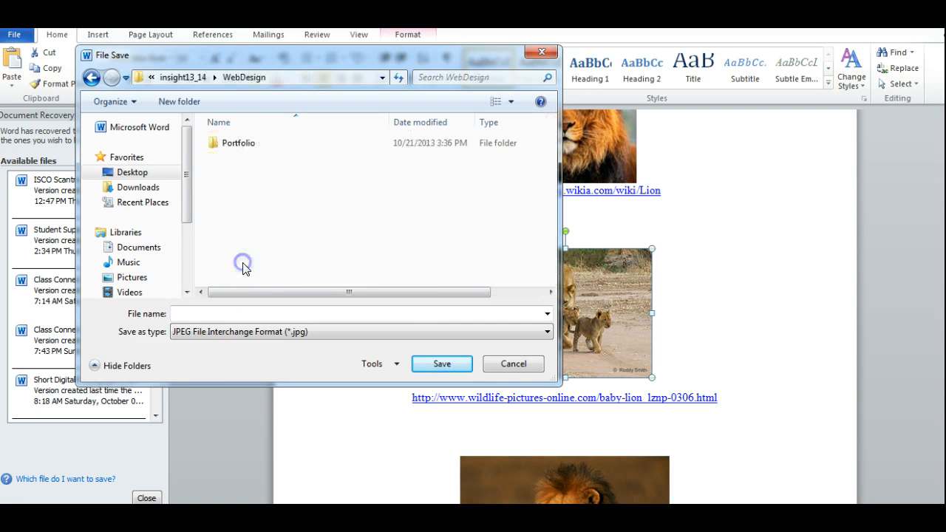
pyautogui.doubleClick(245, 143)
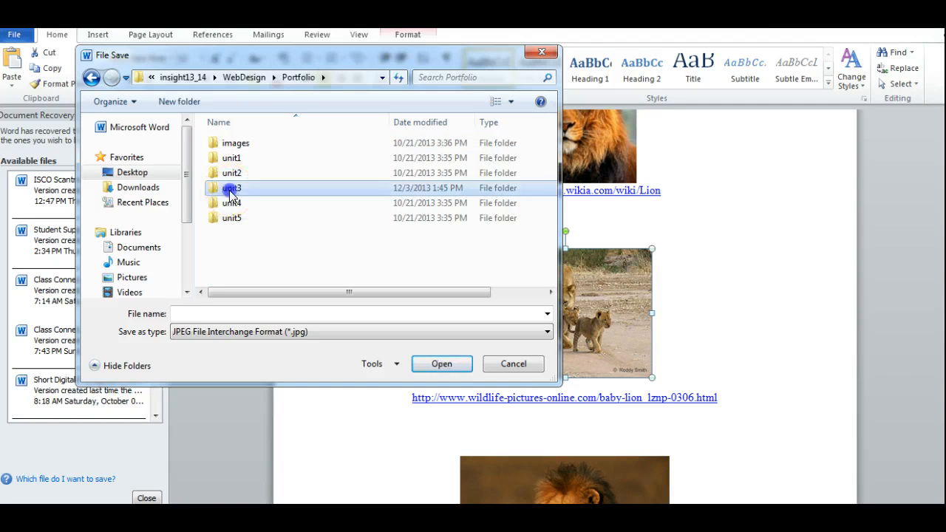
pyautogui.doubleClick(231, 188)
pyautogui.doubleClick(240, 144)
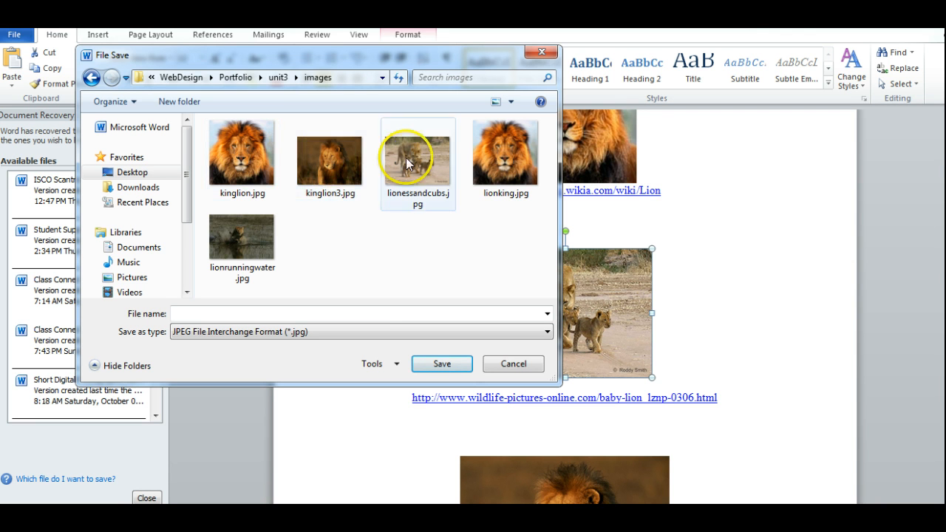
# Delete the duplicate lion portrait lionking.jpg from the images folder and confirm moving it to the Recycle Bin.
pyautogui.click(518, 166)
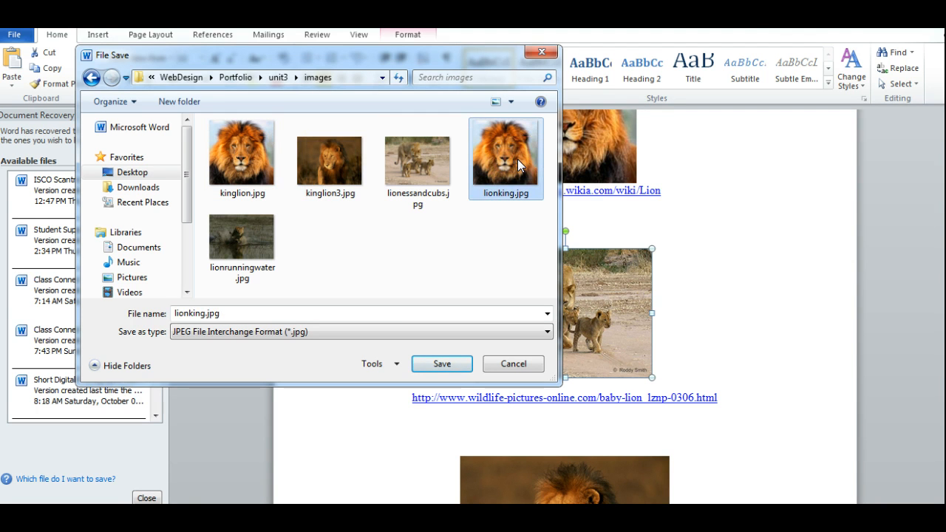
pyautogui.press('Delete')
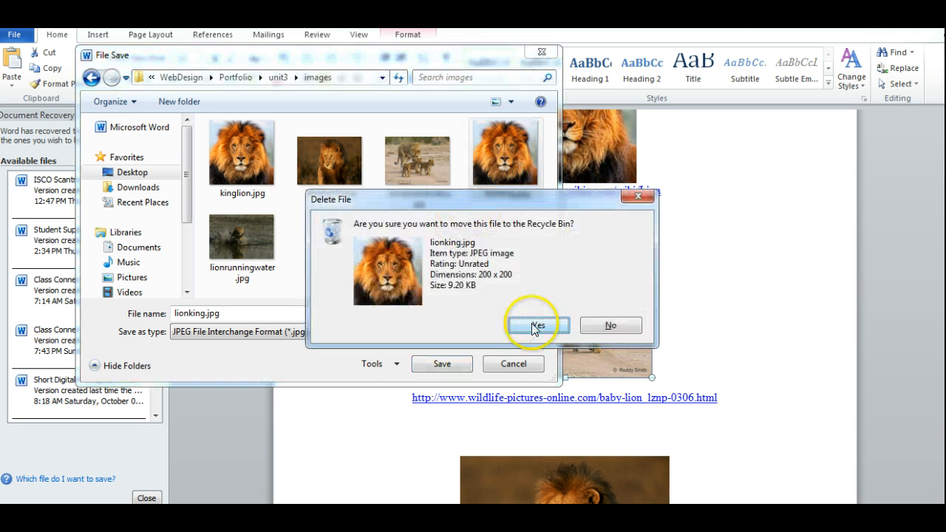
pyautogui.click(536, 326)
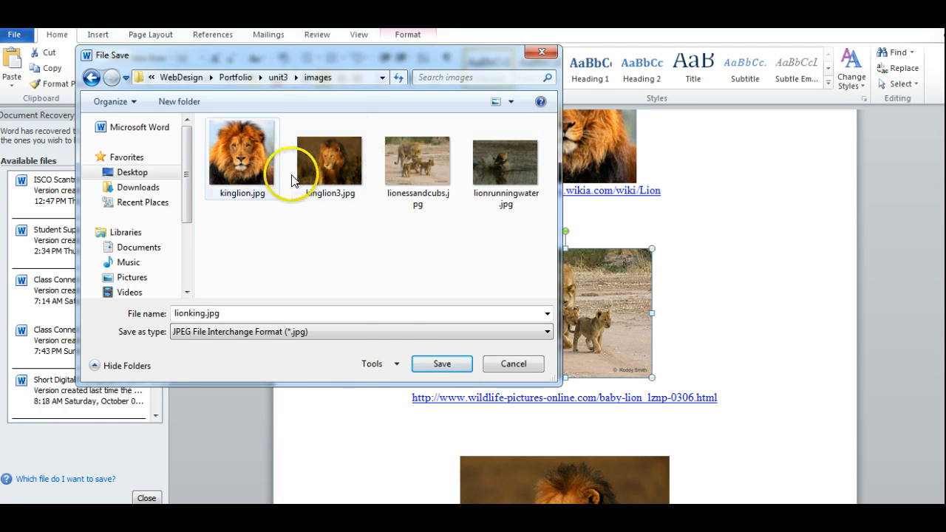
# Decline saving the lioness picture as lionking.jpg and save it as lionessandcubs.jpg instead, replacing the existing file.
pyautogui.click(442, 364)
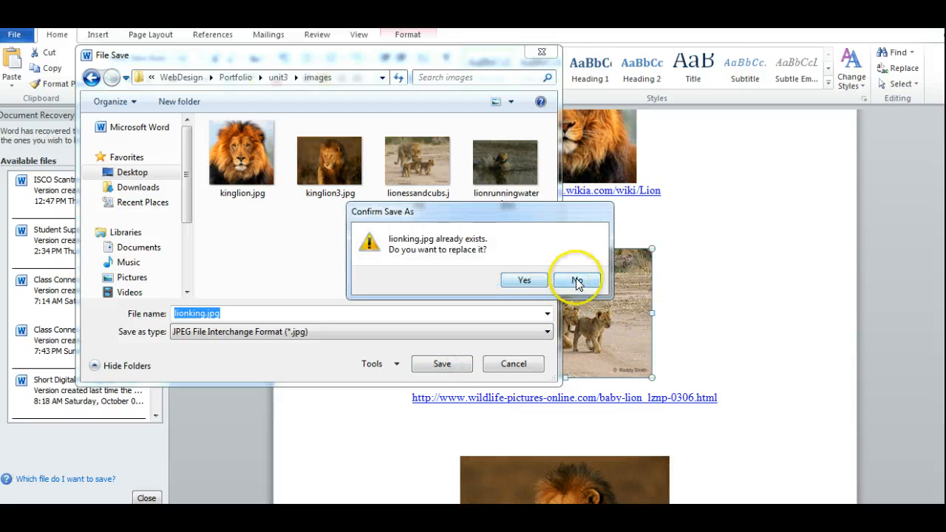
pyautogui.click(577, 281)
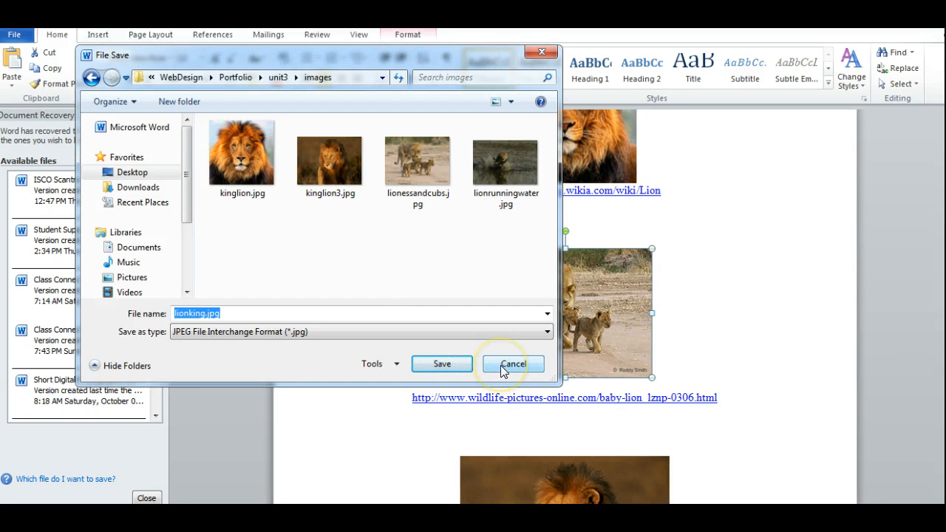
pyautogui.click(410, 172)
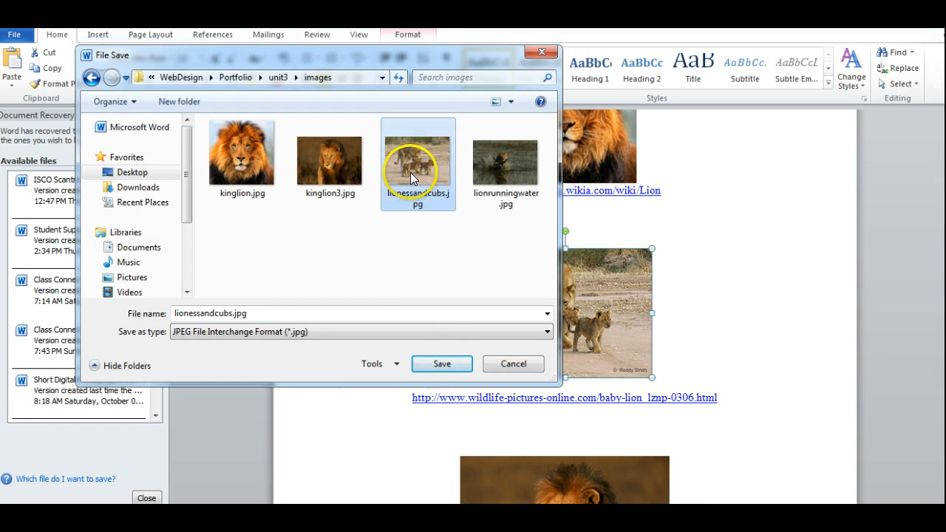
pyautogui.click(444, 373)
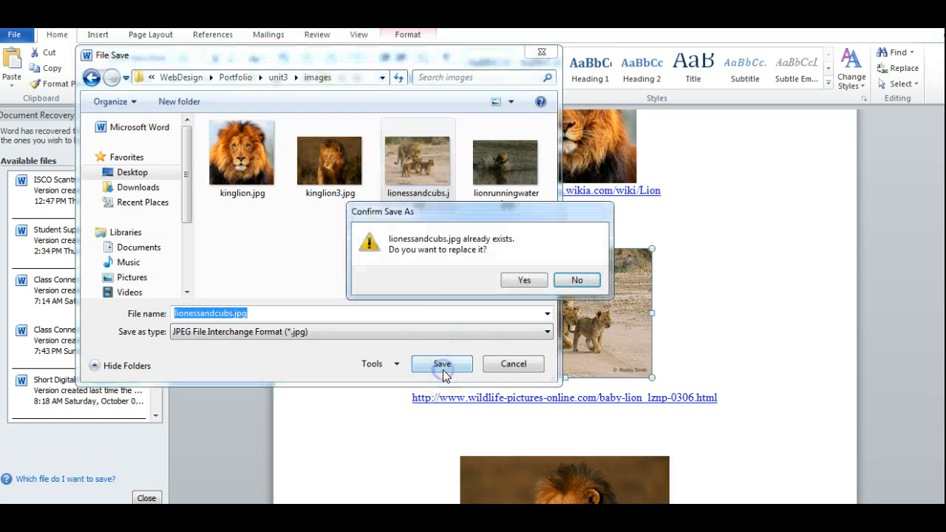
pyautogui.click(524, 280)
# Switch to the Citations Assignment page in the browser and review instructions 1 to 3 on choosing a topic, finding photos and saving images.
pyautogui.click(769, 248)
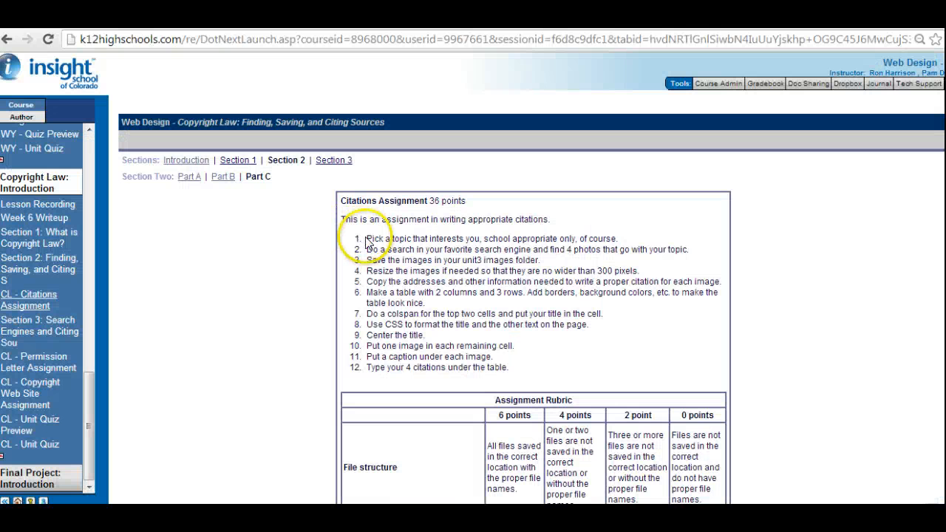
pyautogui.moveTo(395, 246); pyautogui.dragTo(524, 261)
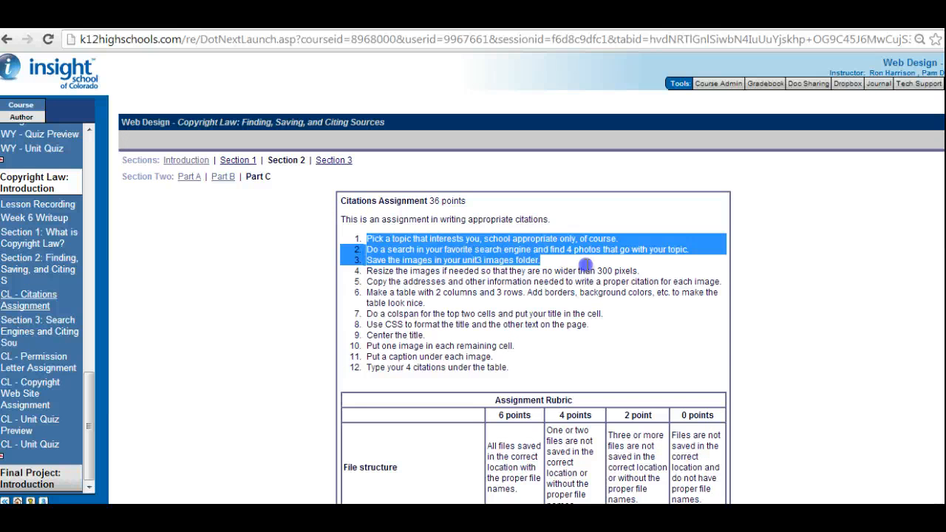
pyautogui.click(447, 249)
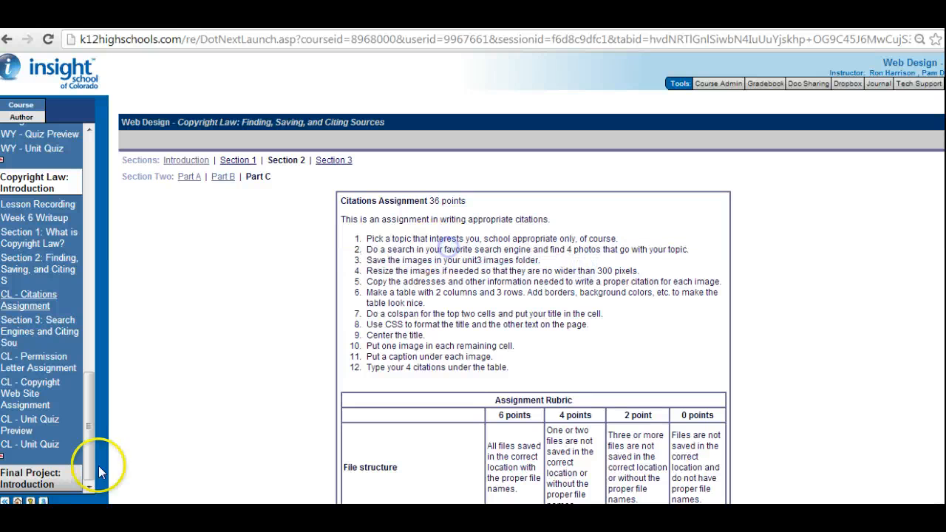
# Launch Paint from the Windows Accessories programs to resize the saved lion pictures.
pyautogui.press('super')
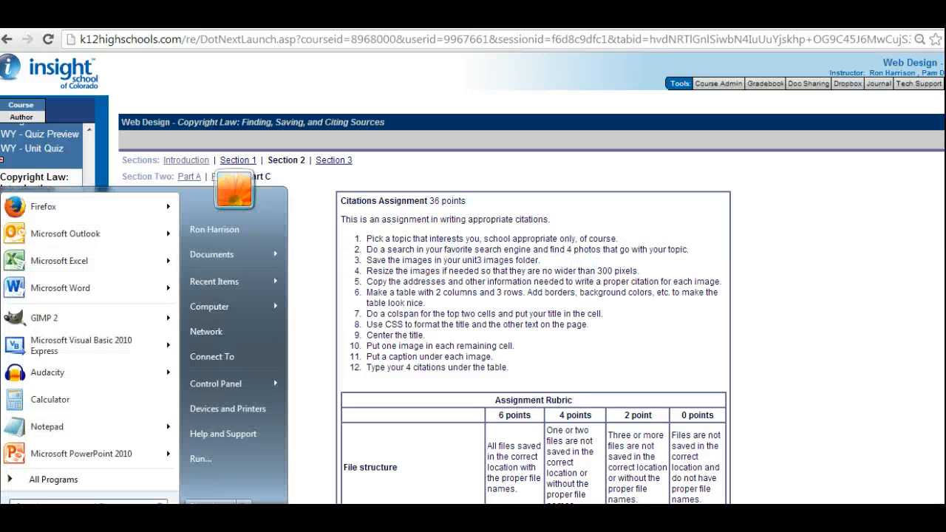
pyautogui.click(43, 481)
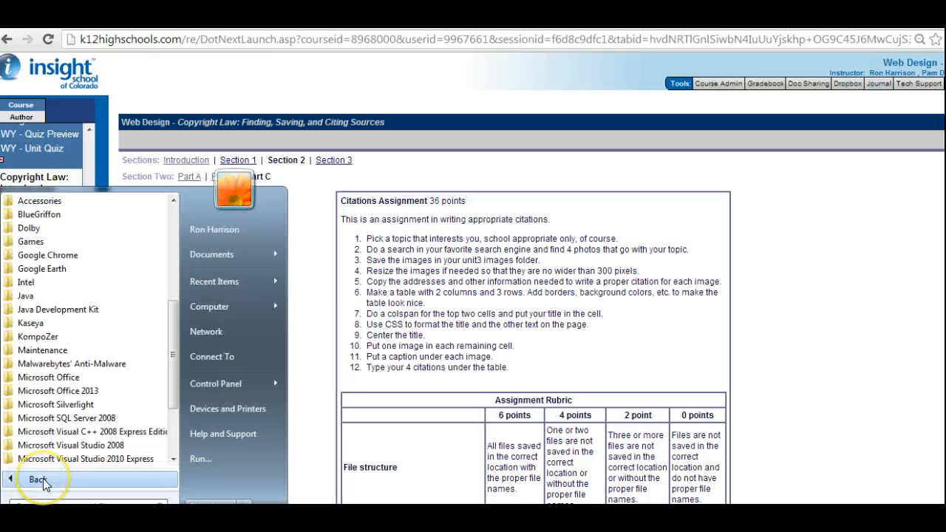
pyautogui.click(73, 201)
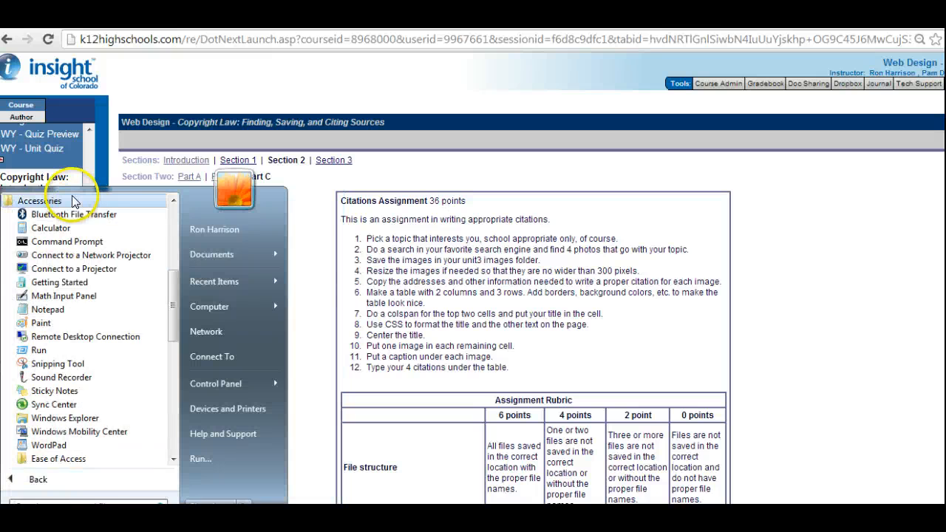
pyautogui.click(42, 323)
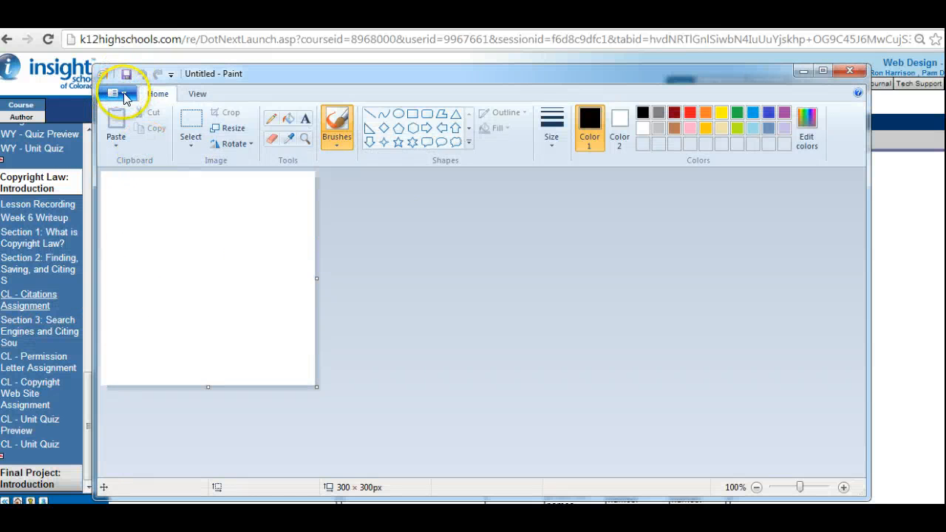
# Open kinglion.jpg from the unit3 images folder and resize it to 300 pixels horizontally, maintaining the aspect ratio.
pyautogui.click(122, 94)
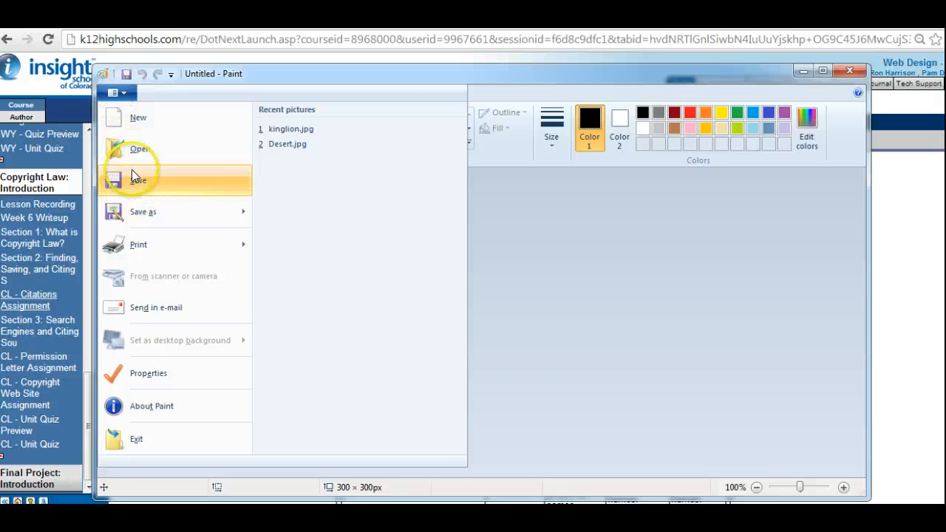
pyautogui.click(133, 174)
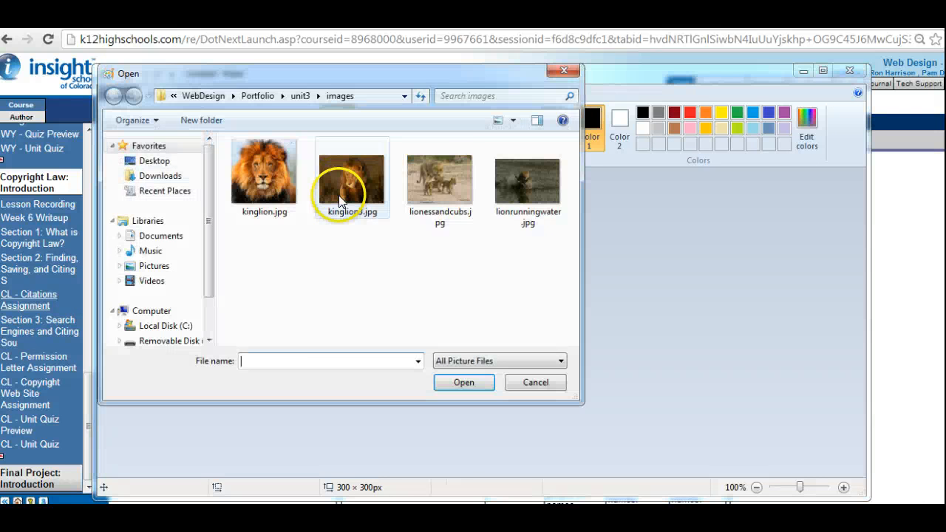
pyautogui.click(268, 178)
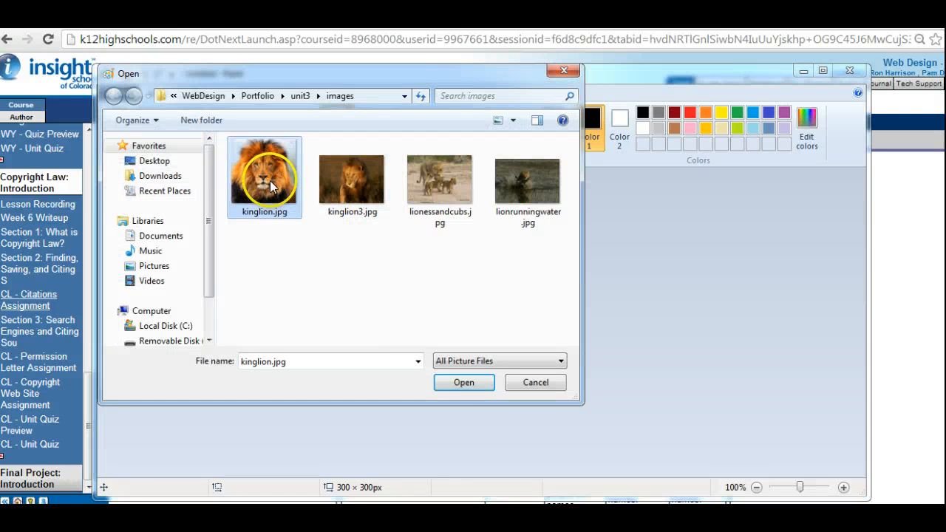
pyautogui.click(458, 383)
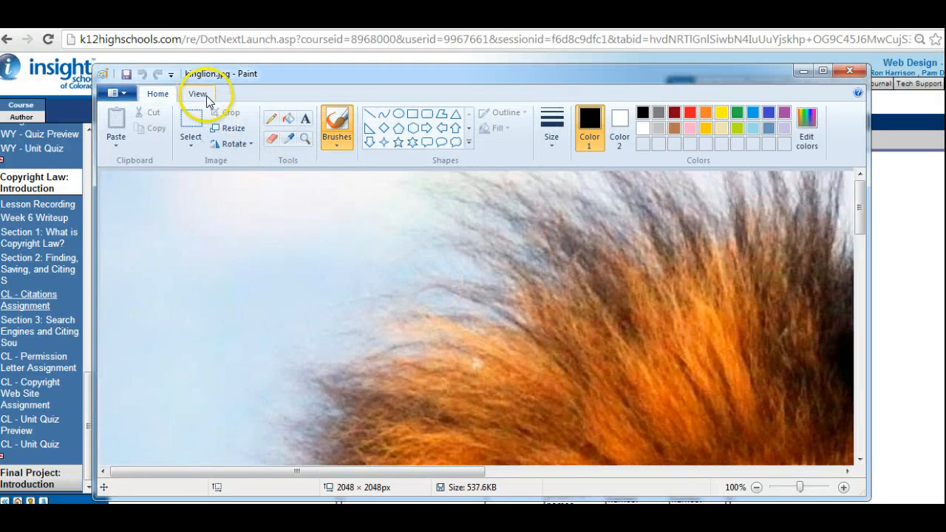
pyautogui.click(229, 128)
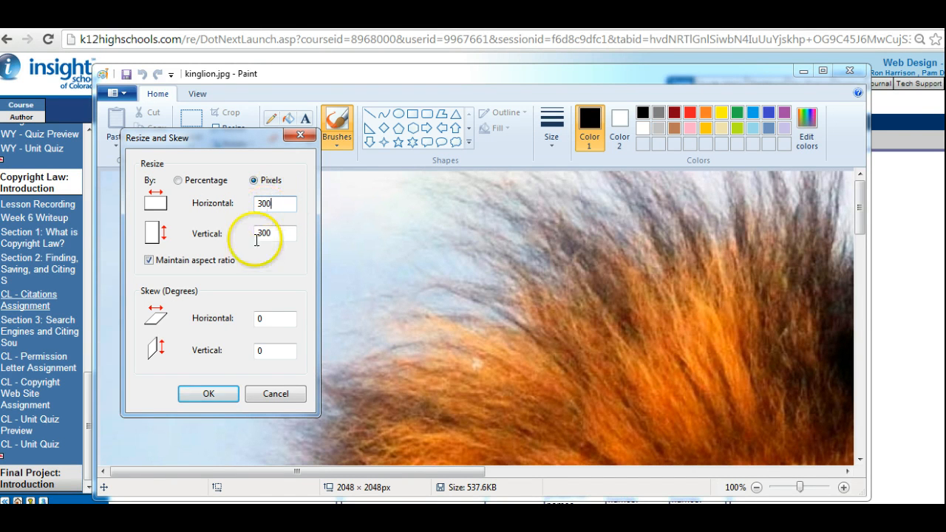
pyautogui.click(209, 394)
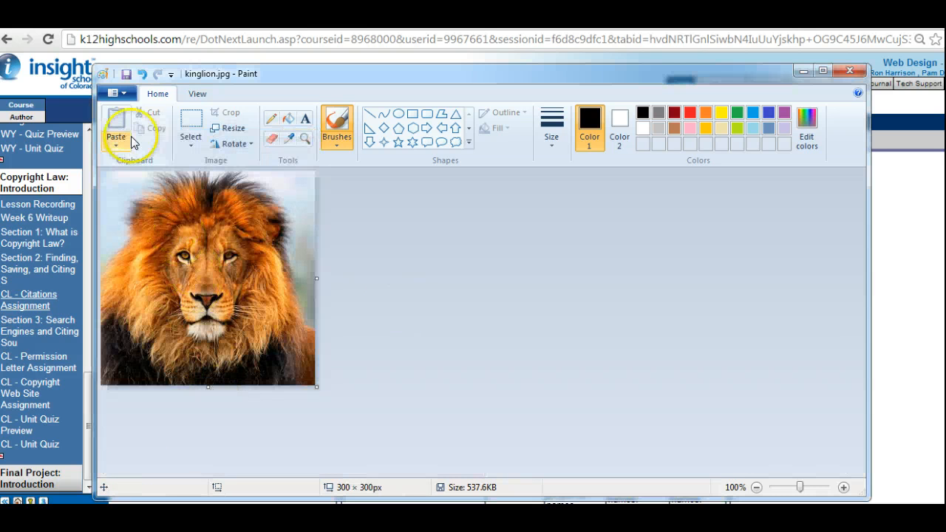
# Save the resized lion portrait as a JPEG picture named kinglion.jpg in the unit3 images folder, replacing the existing file.
pyautogui.click(124, 96)
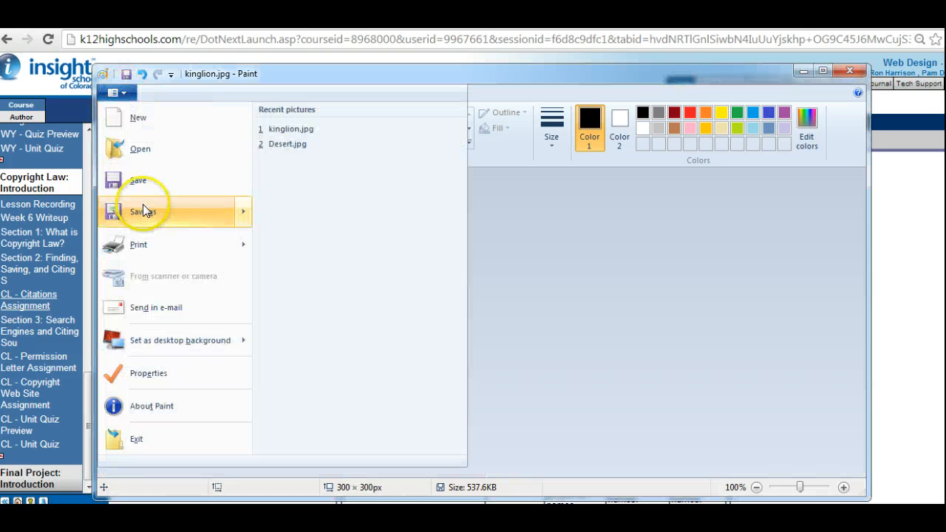
pyautogui.moveTo(149, 211)
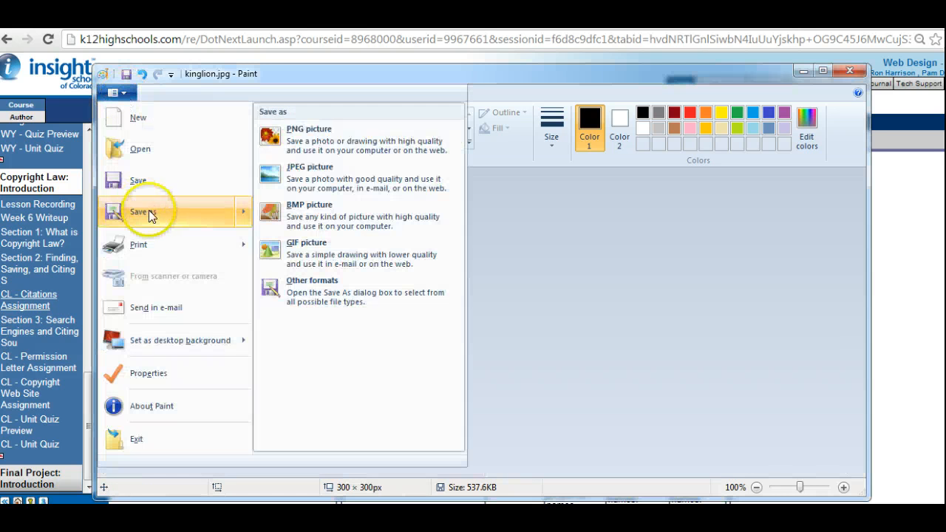
pyautogui.click(329, 174)
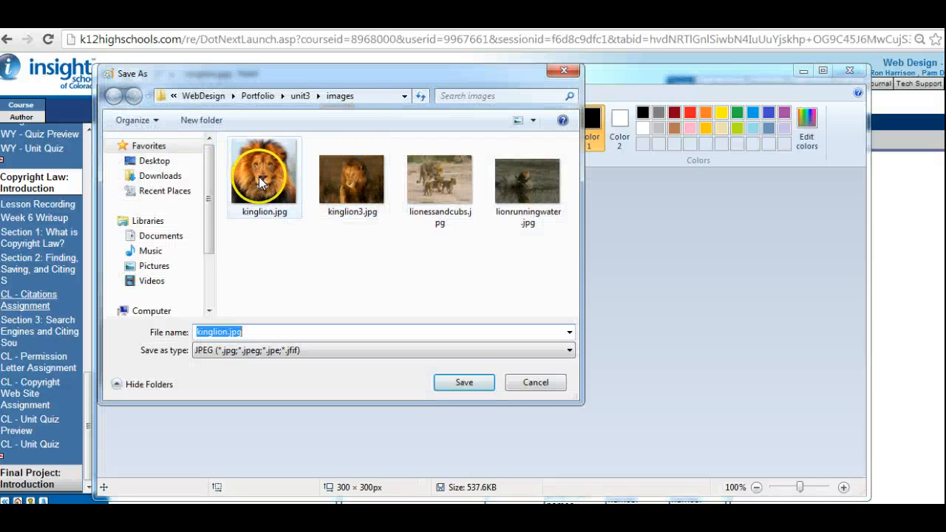
pyautogui.click(263, 208)
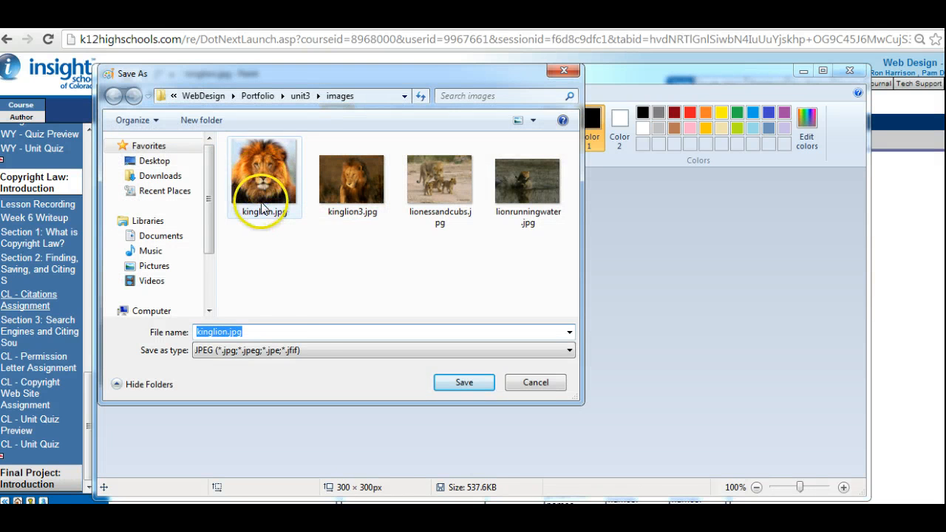
pyautogui.click(306, 332)
pyautogui.click(459, 383)
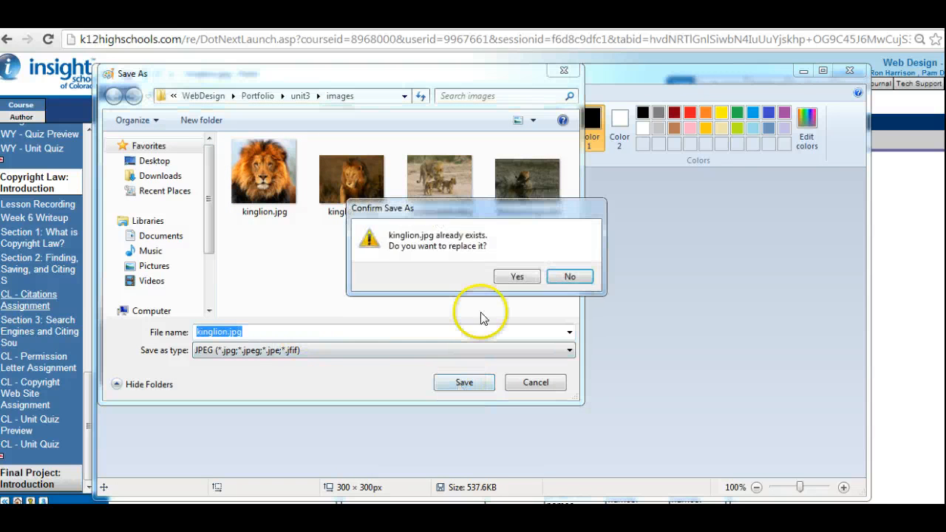
pyautogui.click(517, 277)
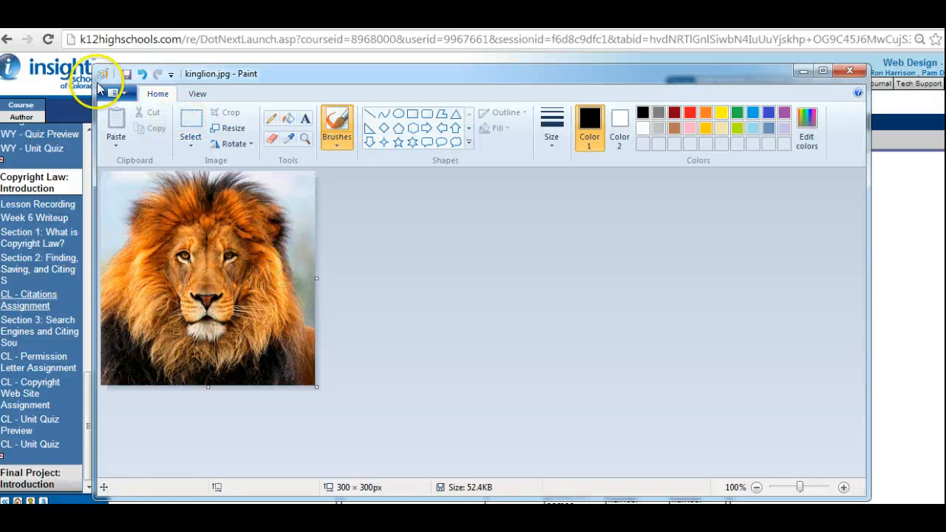
# Open kinglion3.jpg from the images folder, saving the changes to kinglion.jpg when asked.
pyautogui.click(123, 94)
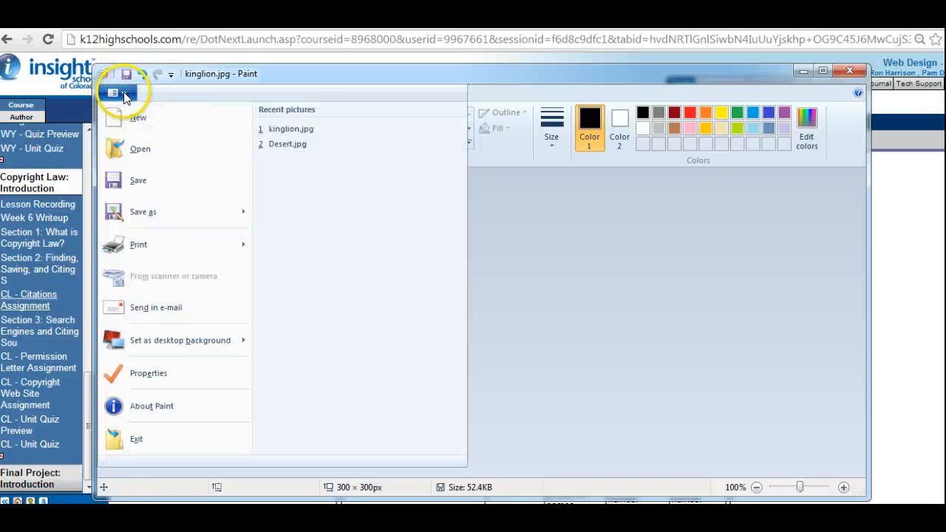
pyautogui.click(144, 150)
pyautogui.doubleClick(352, 181)
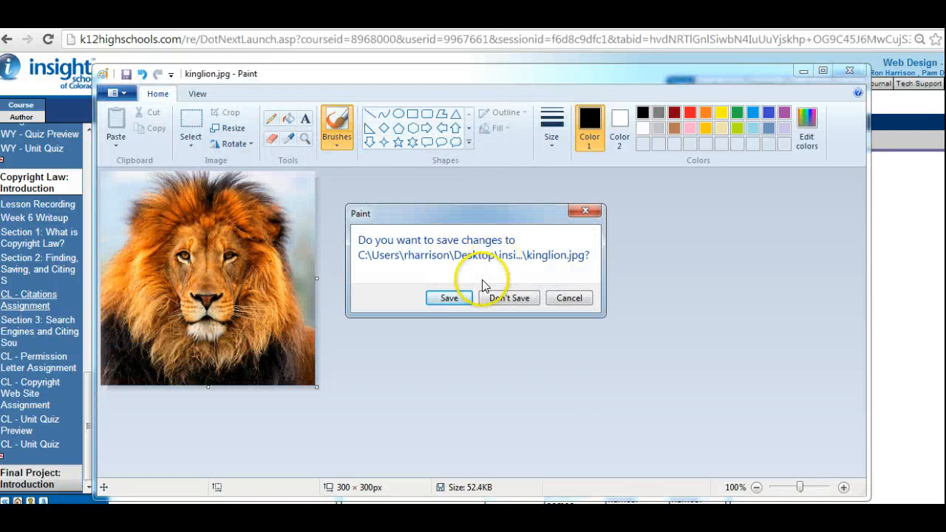
pyautogui.click(449, 298)
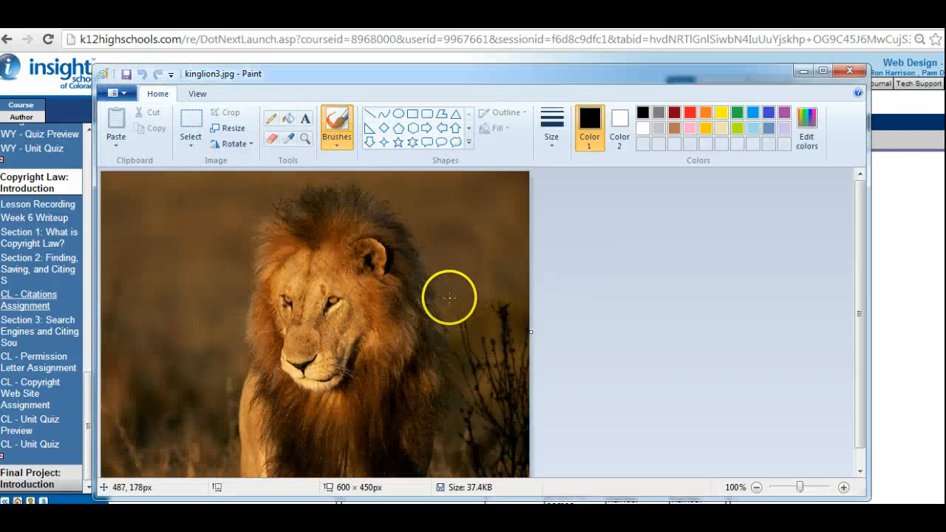
# Resize kinglion3.jpg to 300 pixels horizontally with the aspect ratio maintained, and save it under the same name.
pyautogui.click(230, 128)
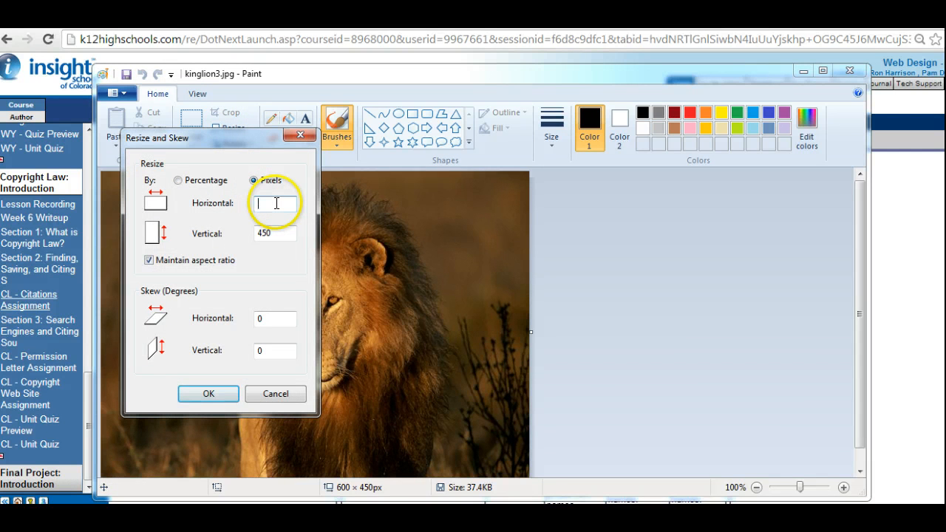
pyautogui.write('00')
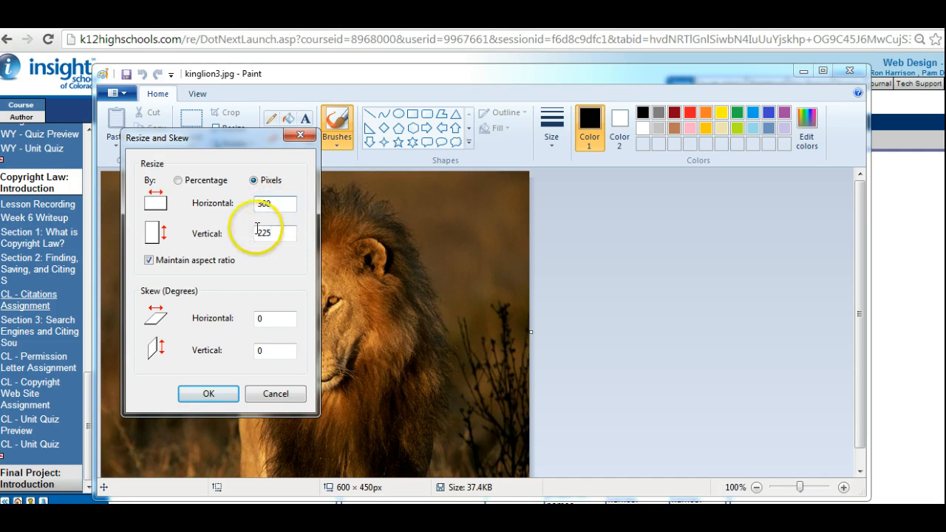
pyautogui.click(206, 395)
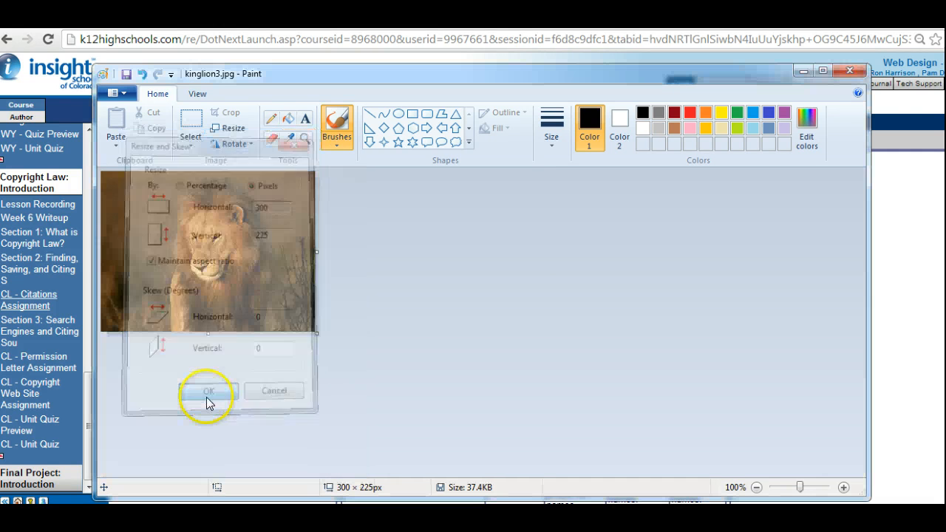
pyautogui.click(114, 96)
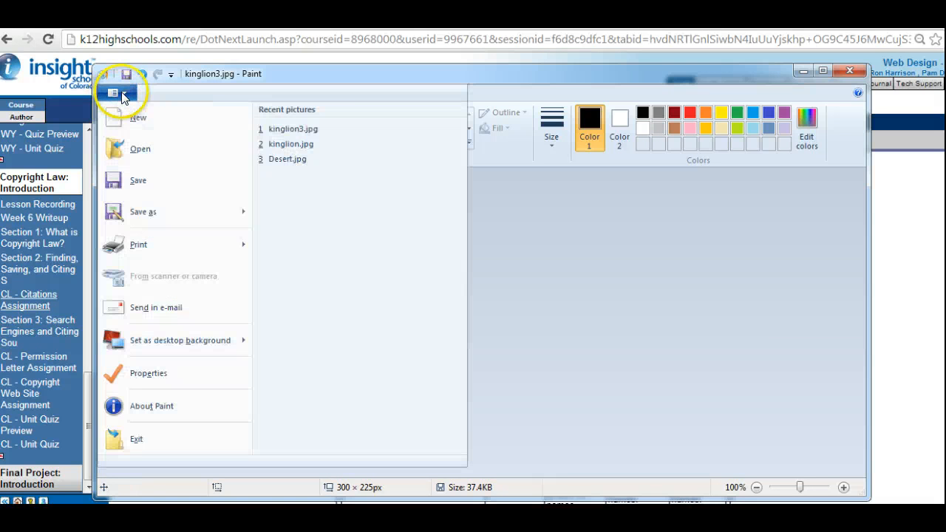
pyautogui.click(131, 180)
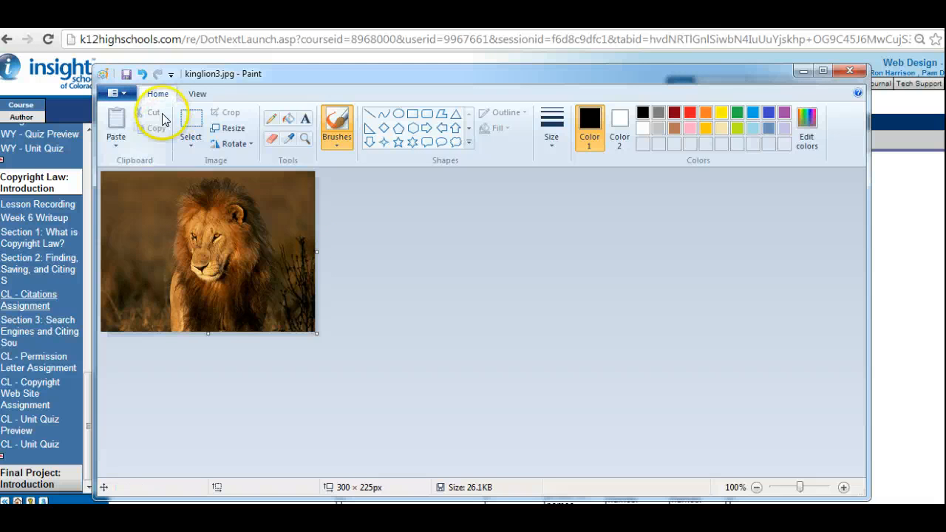
# Open lionessandcubs.jpg from the unit3 images folder.
pyautogui.click(127, 99)
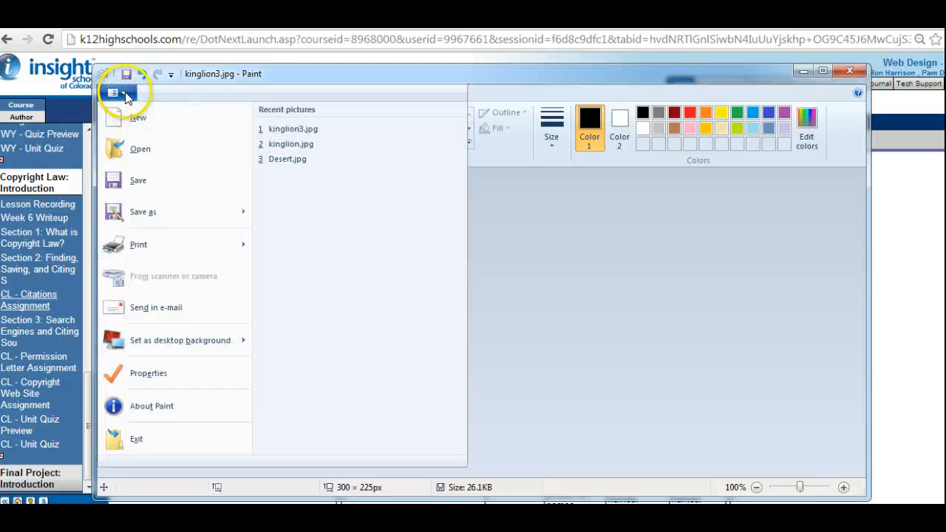
pyautogui.click(142, 150)
pyautogui.click(436, 182)
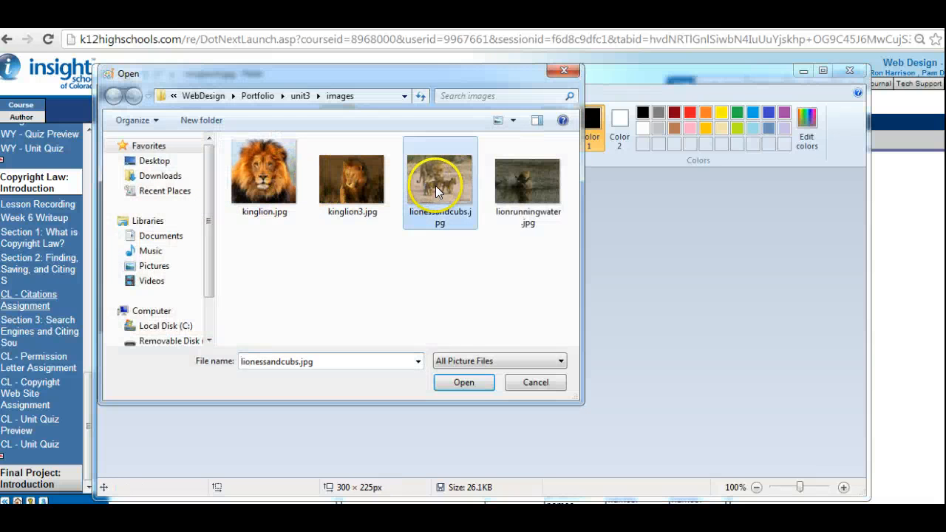
pyautogui.click(465, 383)
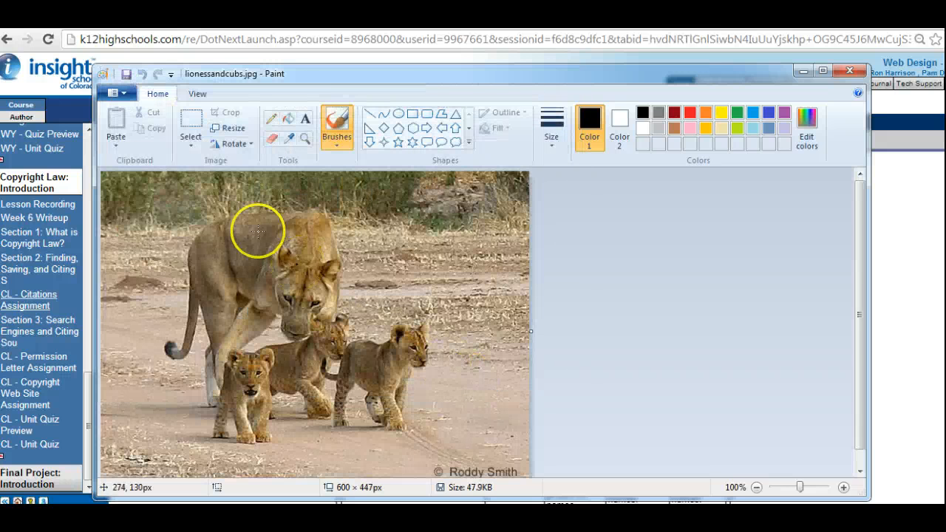
# Resize the lioness and cubs picture to 300 pixels horizontally, maintaining the aspect ratio, and save it over the original.
pyautogui.click(235, 131)
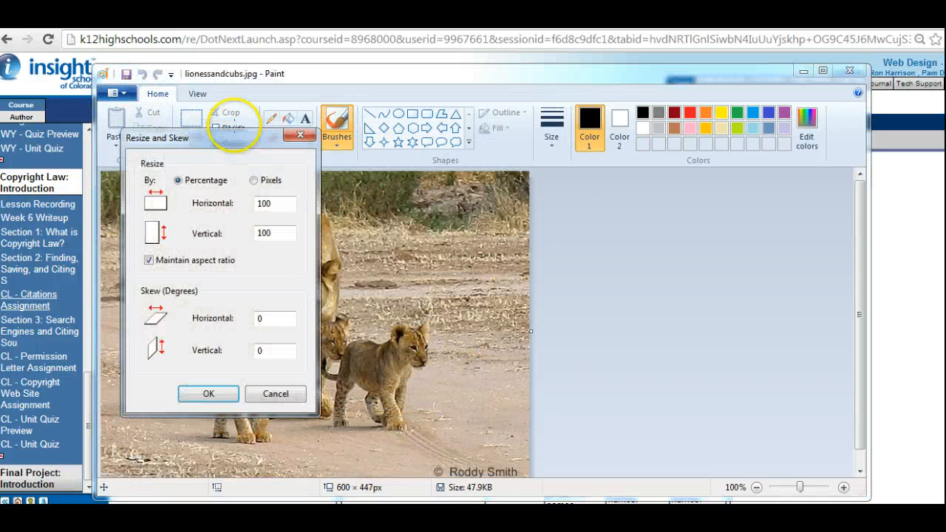
pyautogui.click(254, 180)
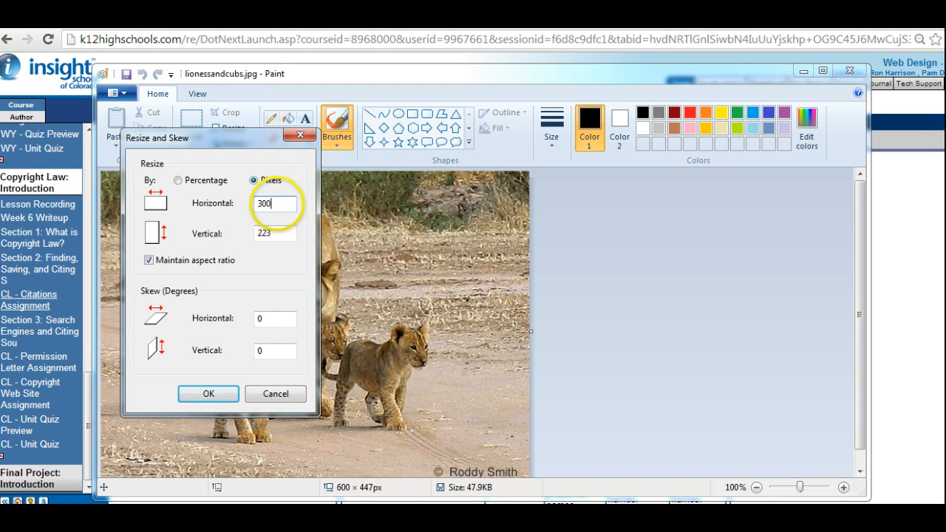
pyautogui.click(207, 394)
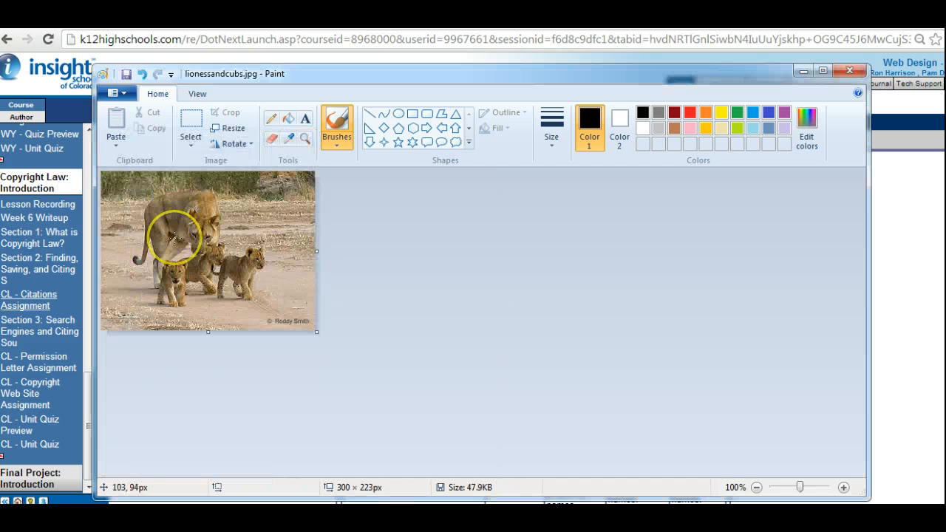
pyautogui.click(116, 92)
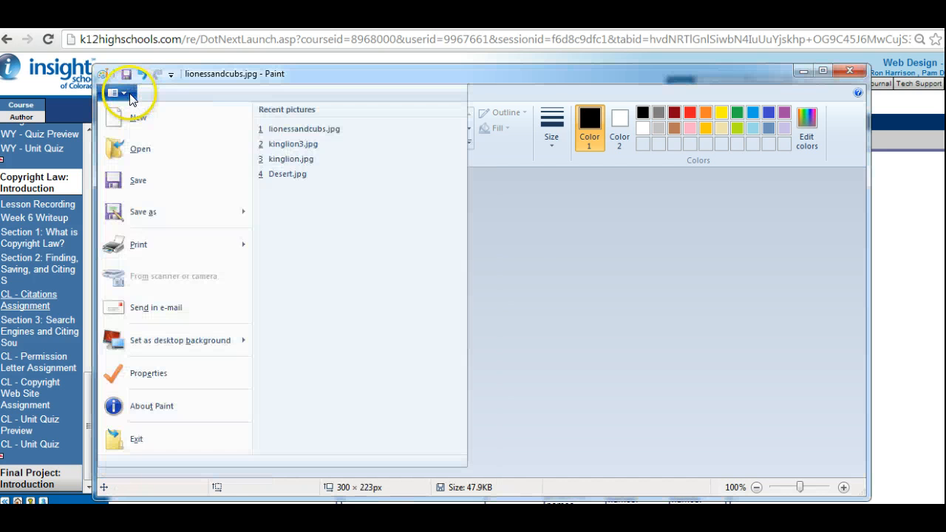
pyautogui.click(141, 175)
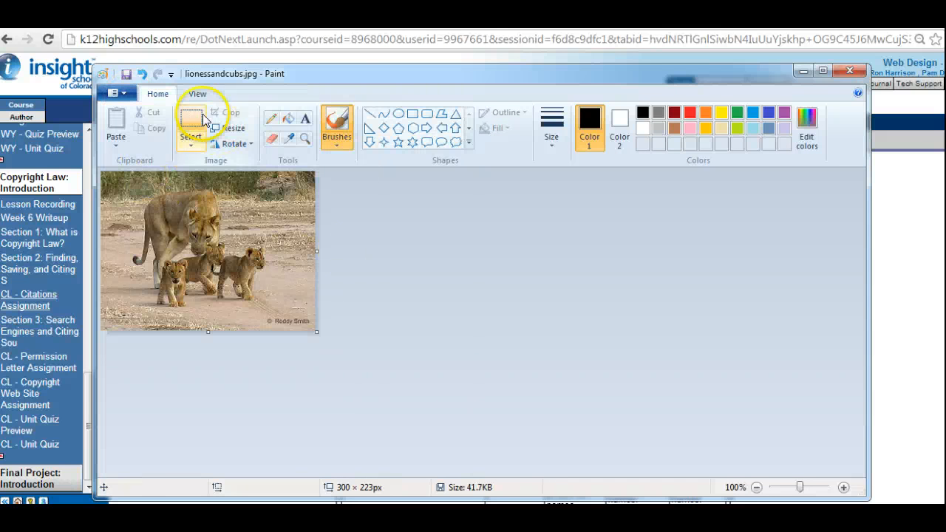
# Open lionrunningwater.jpg from the unit3 images folder.
pyautogui.click(118, 93)
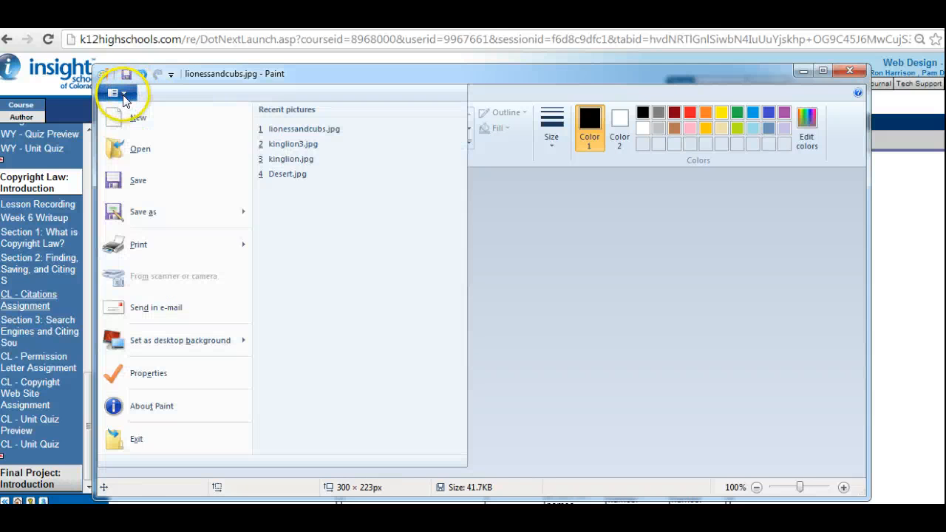
pyautogui.click(135, 148)
pyautogui.click(536, 179)
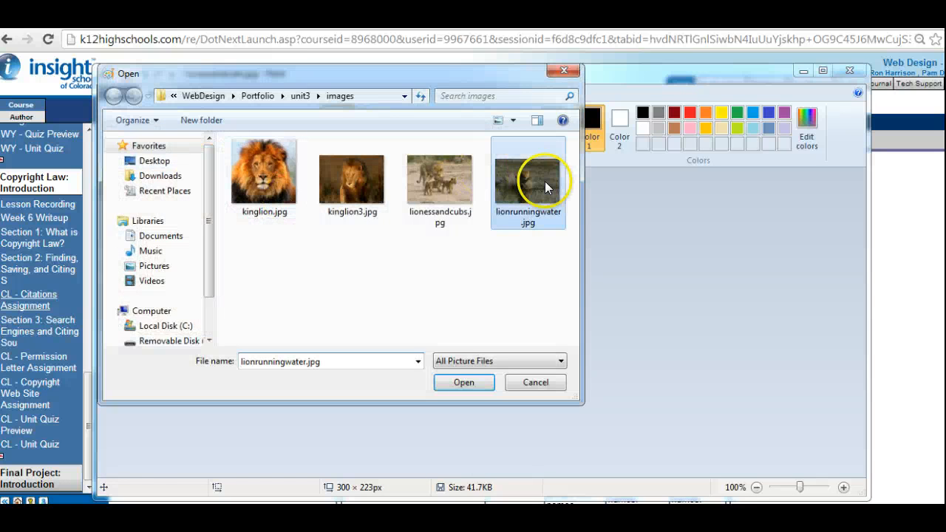
pyautogui.click(463, 382)
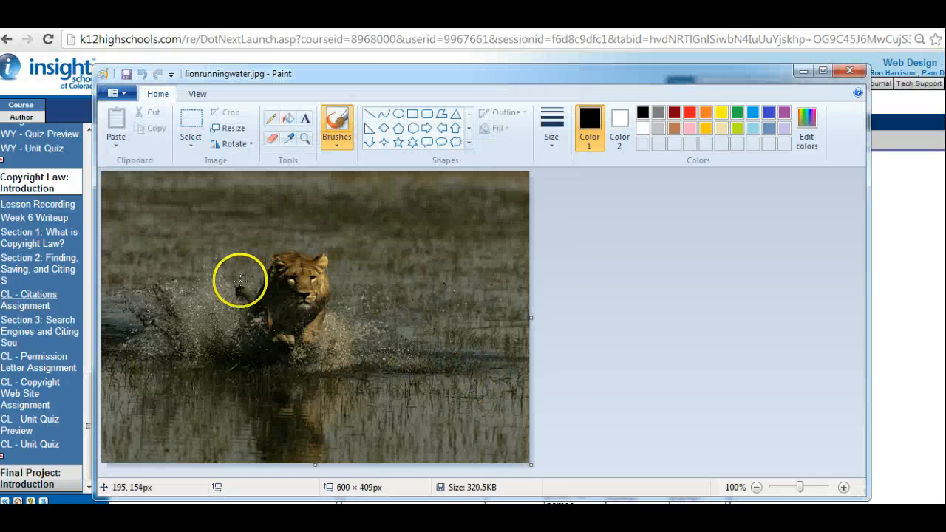
# Resize lionrunningwater.jpg to 300 pixels horizontally with the aspect ratio maintained, and save it over the original before exiting Paint.
pyautogui.click(228, 128)
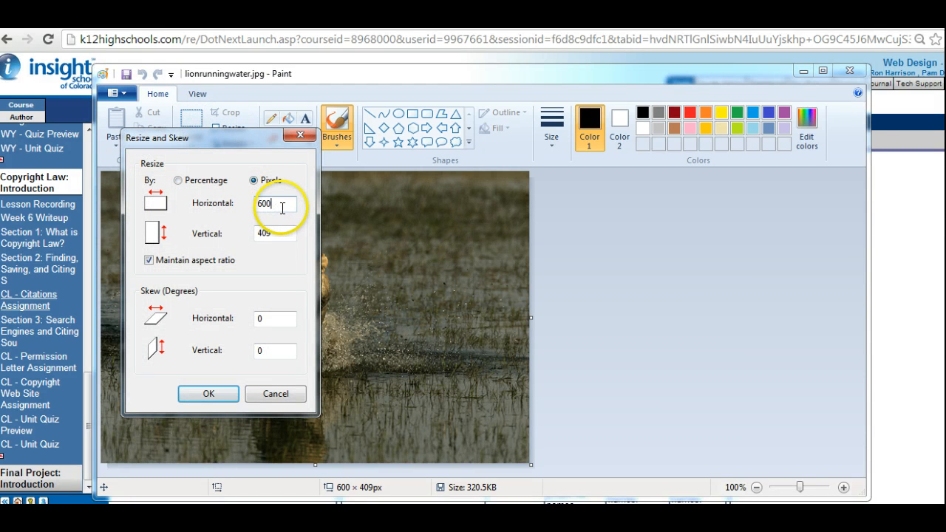
pyautogui.write('300')
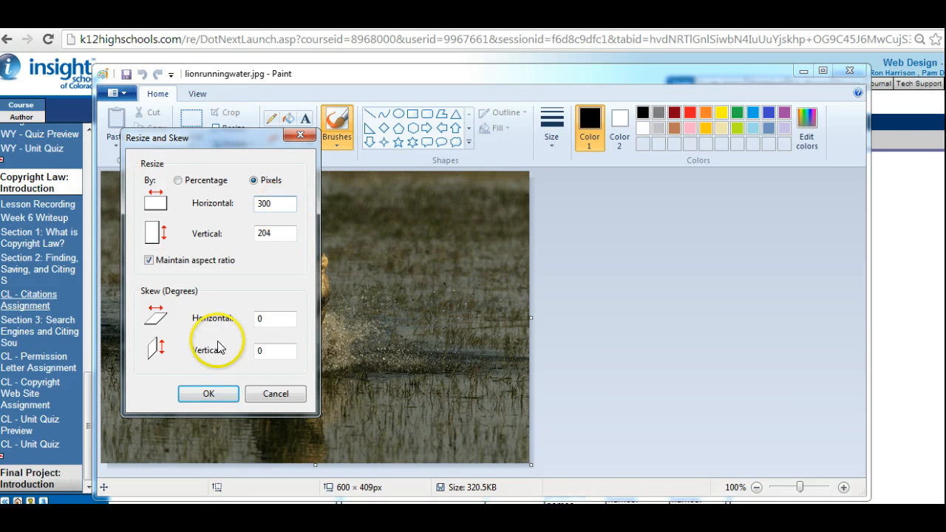
pyautogui.click(208, 393)
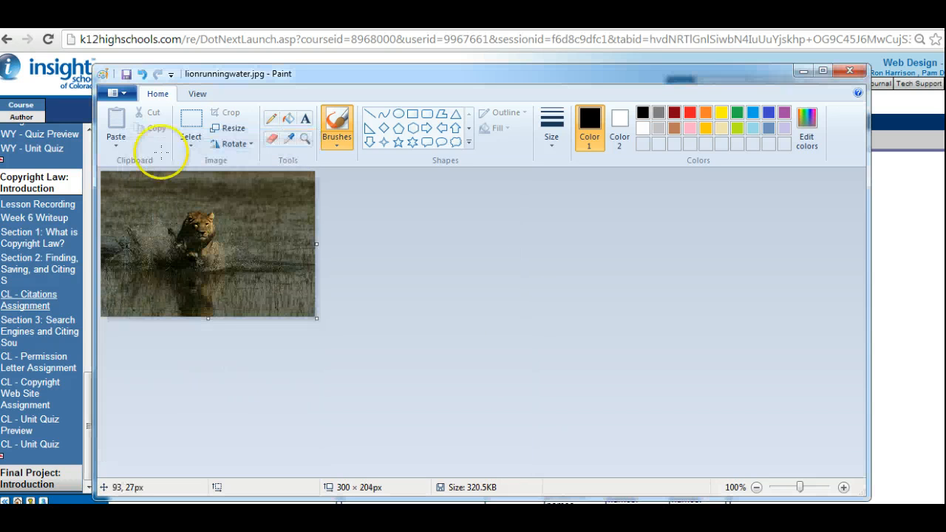
pyautogui.click(122, 94)
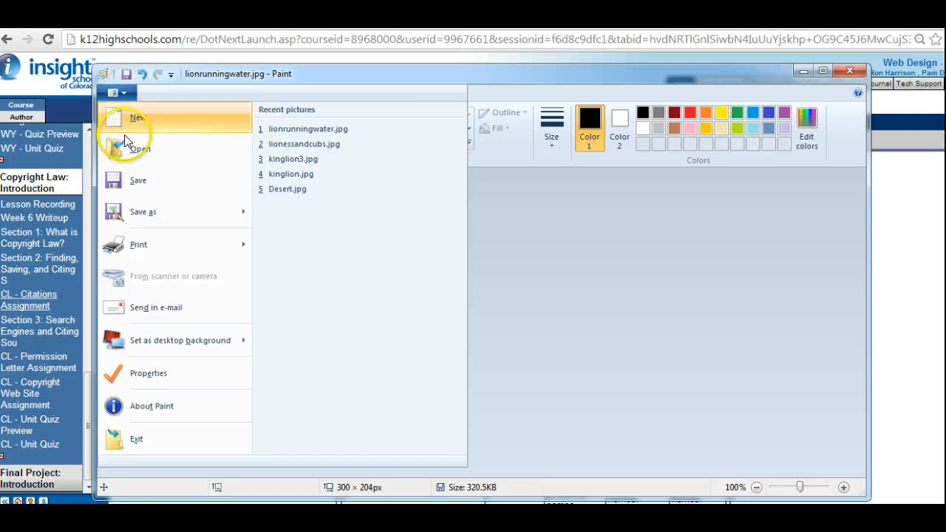
pyautogui.click(138, 183)
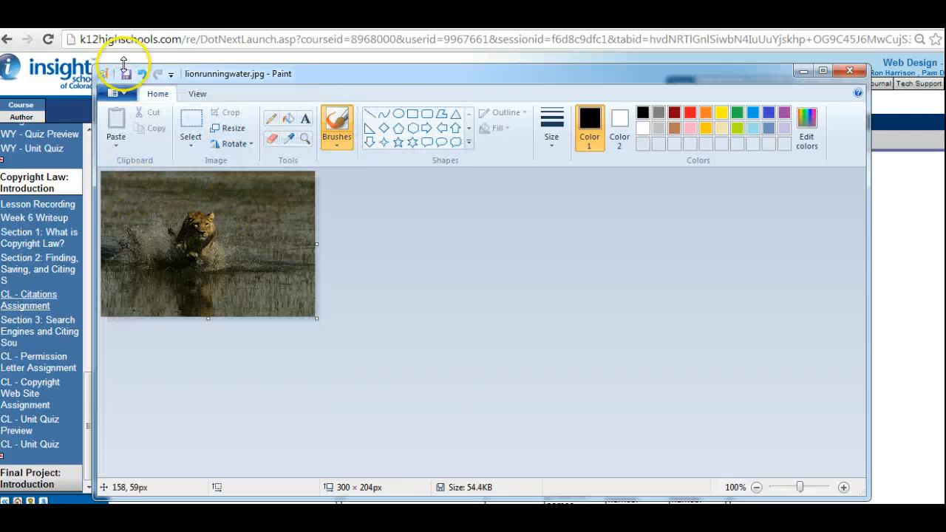
pyautogui.click(125, 91)
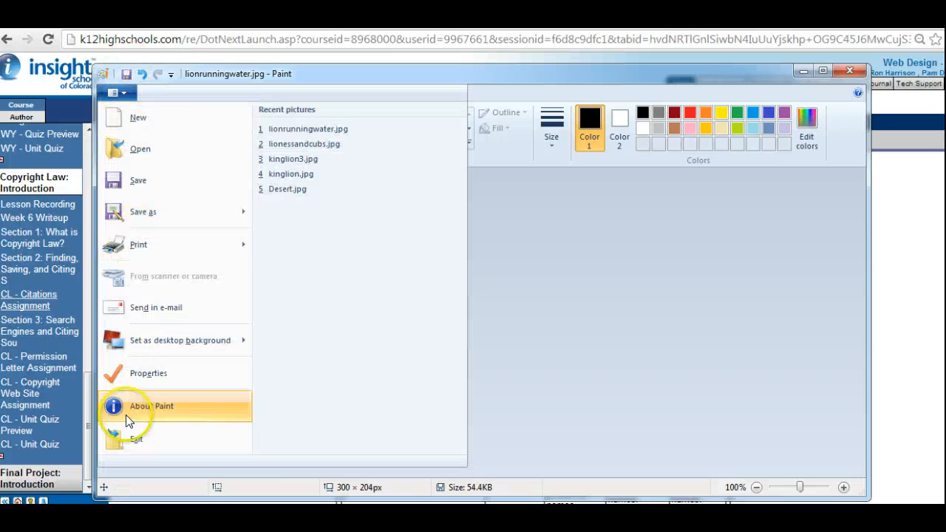
pyautogui.click(137, 440)
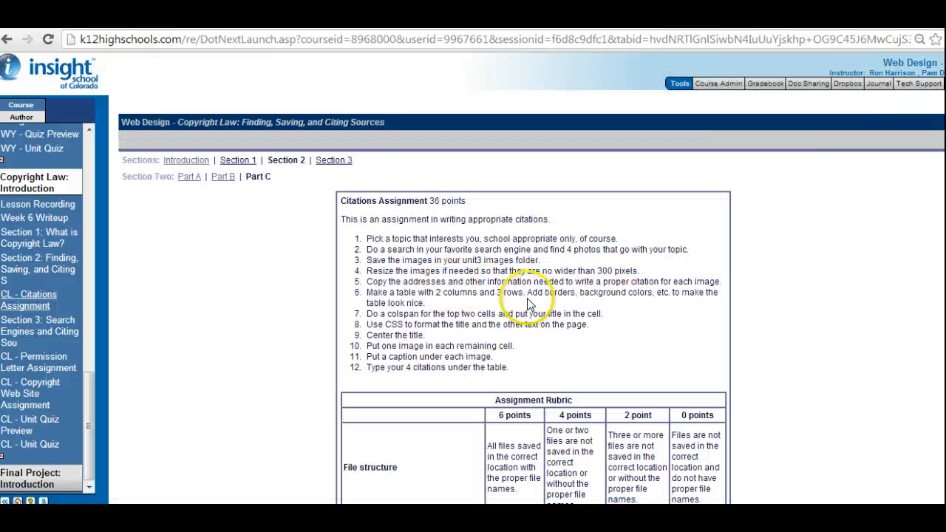
# Check the Citations Assignment's table instruction, and insert a table with 3 rows and 2 columns in the blank Nvu page.
pyautogui.moveTo(367, 237); pyautogui.dragTo(521, 260)
pyautogui.moveTo(601, 270); pyautogui.dragTo(660, 273)
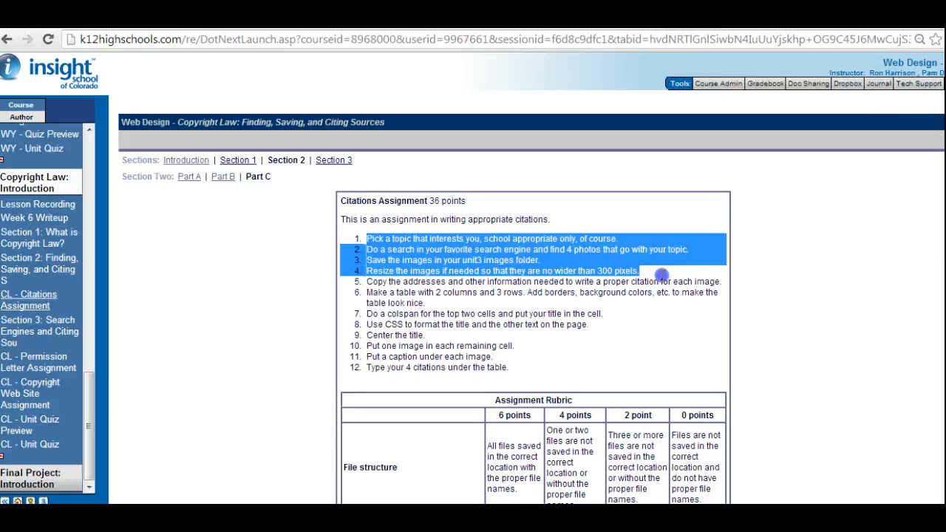
pyautogui.click(426, 281)
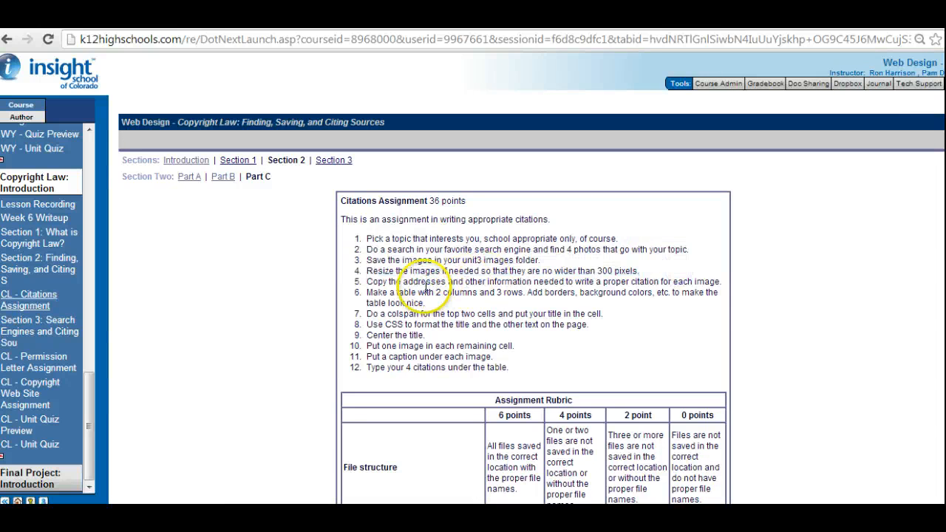
pyautogui.moveTo(367, 294); pyautogui.dragTo(450, 303)
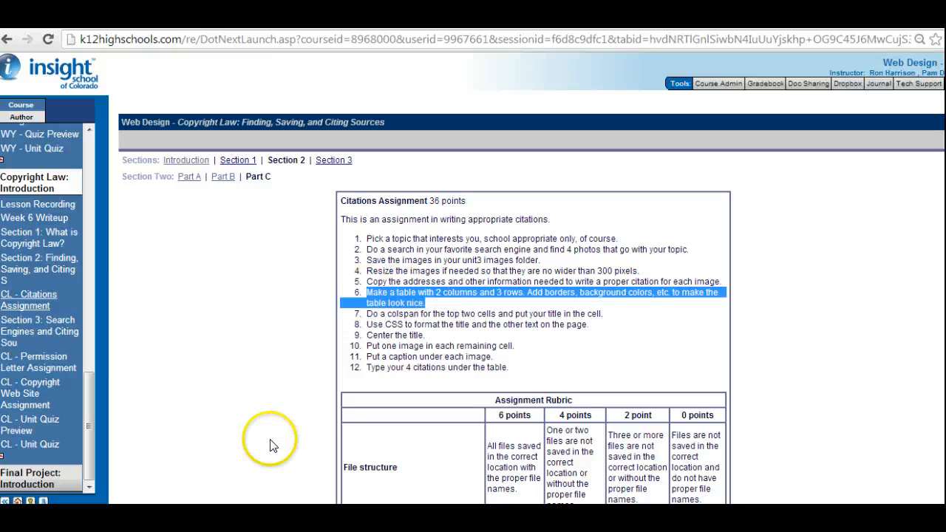
pyautogui.moveTo(299, 516)
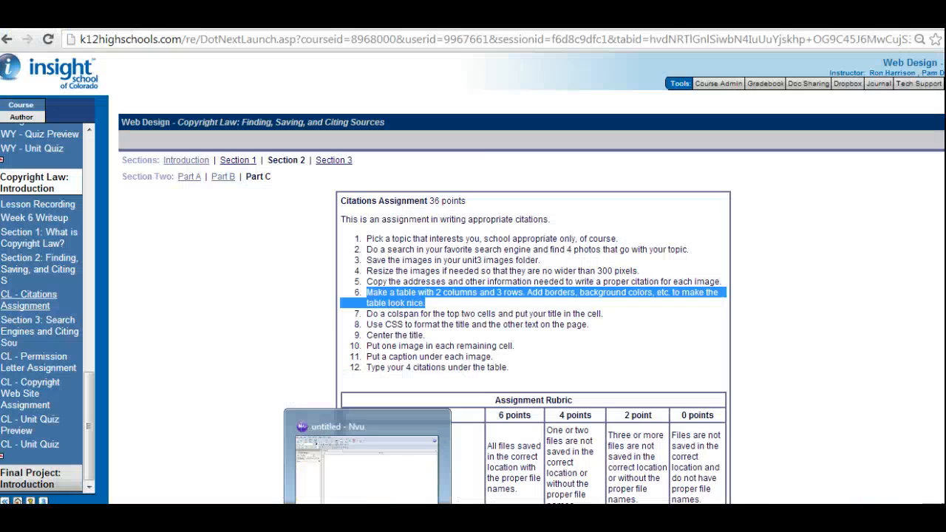
pyautogui.click(295, 484)
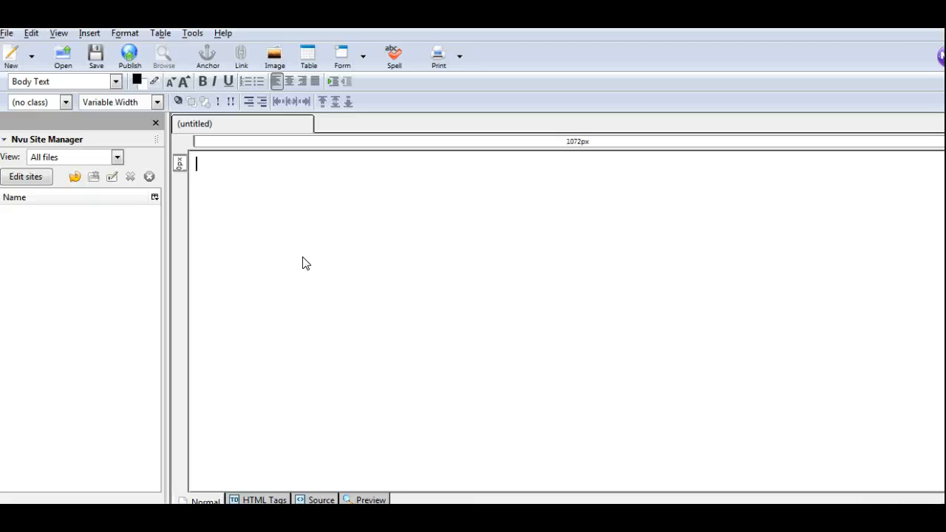
pyautogui.click(161, 33)
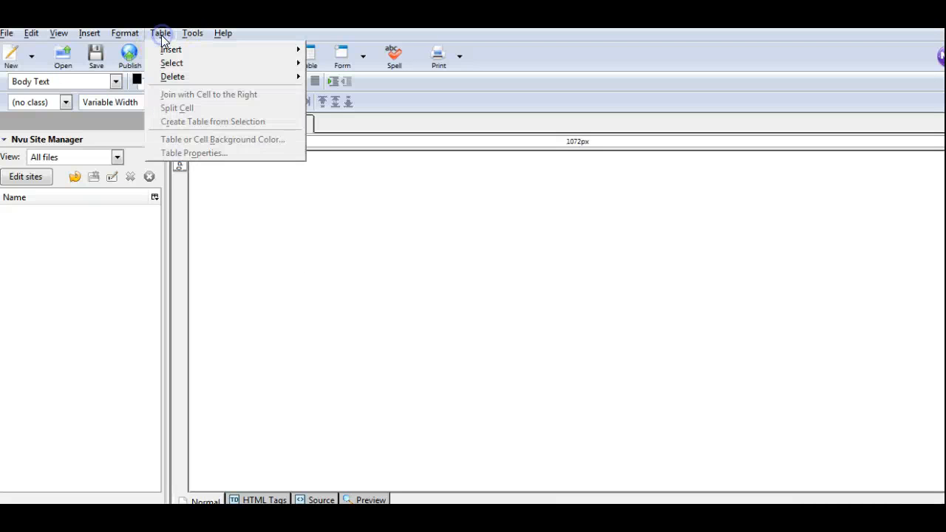
pyautogui.moveTo(179, 49)
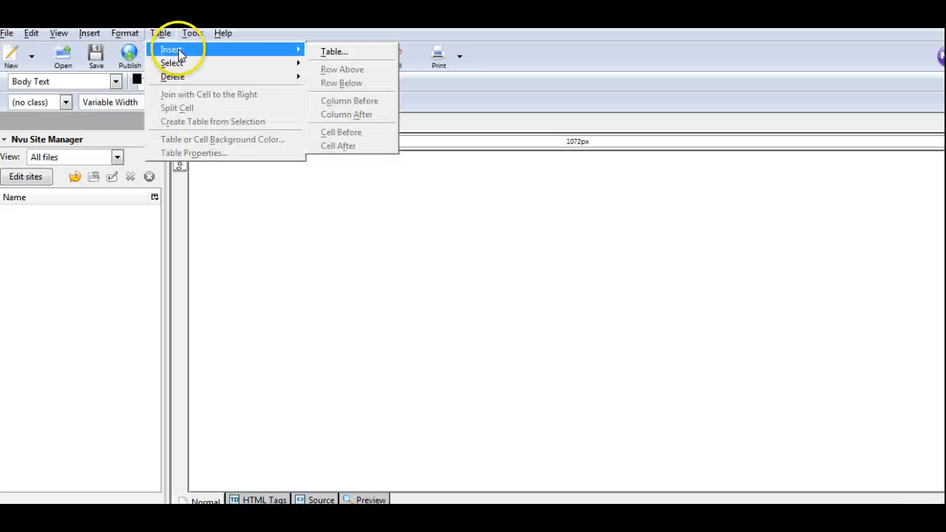
pyautogui.click(330, 51)
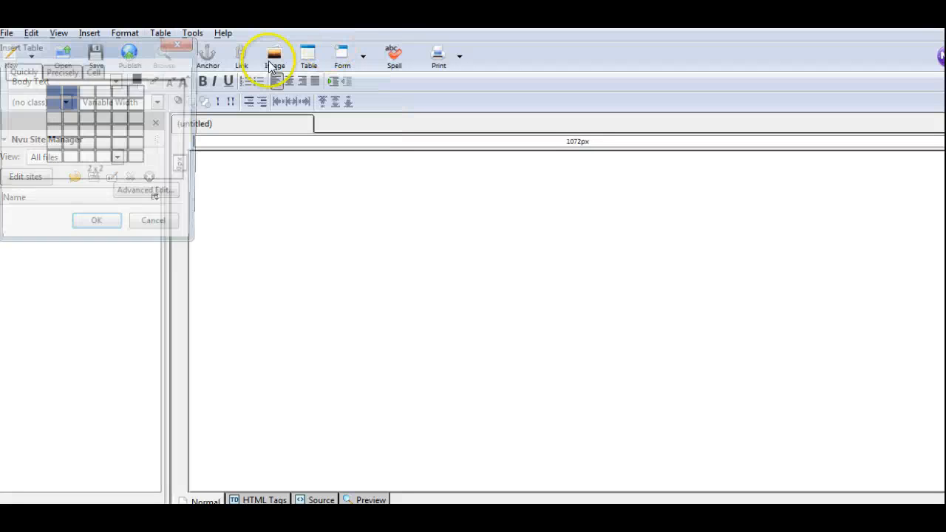
pyautogui.click(70, 121)
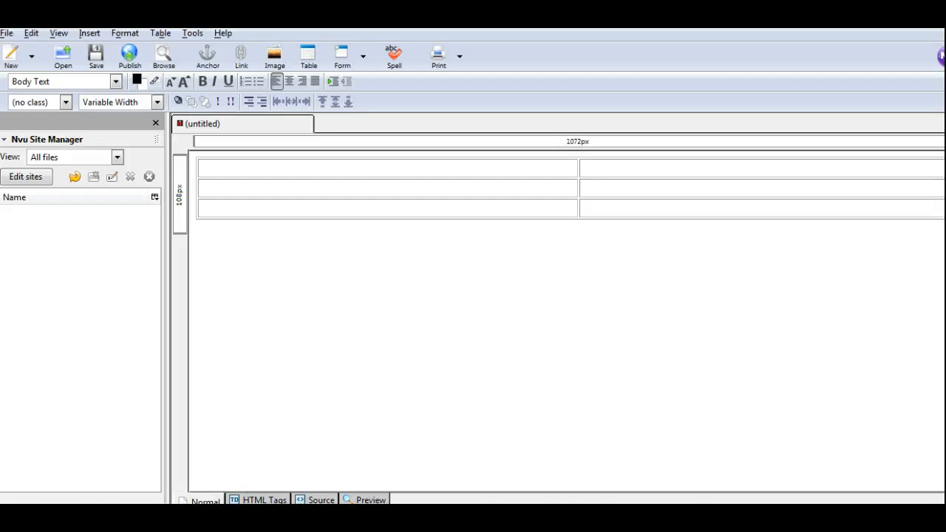
# Check the assignment's colspan instruction and join the two cells in the table's top row.
pyautogui.hotkey('alt', 'Tab')
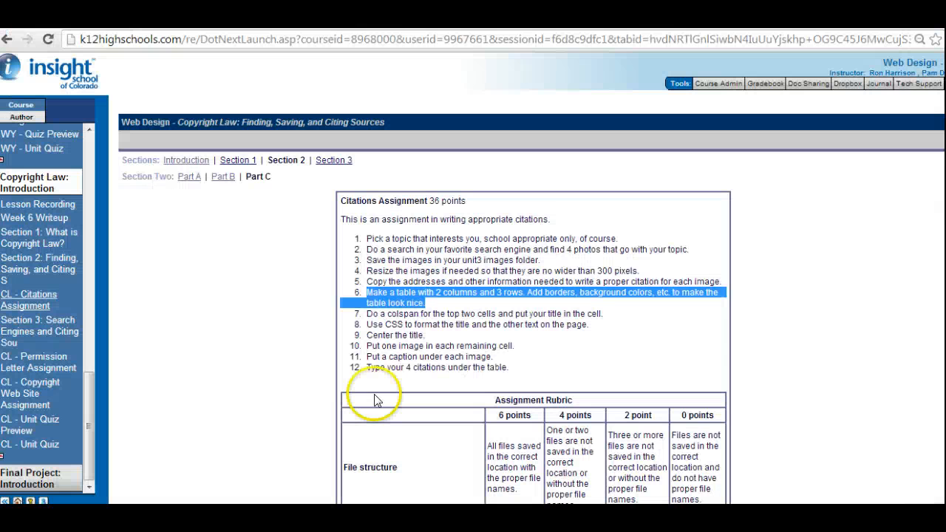
pyautogui.click(431, 313)
pyautogui.moveTo(388, 314); pyautogui.dragTo(447, 314)
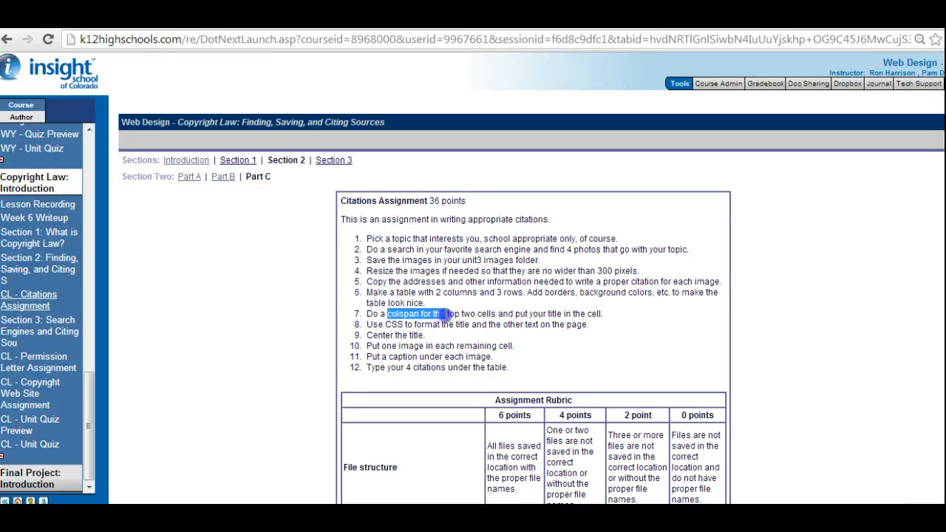
pyautogui.moveTo(506, 312); pyautogui.dragTo(530, 313)
pyautogui.click(540, 312)
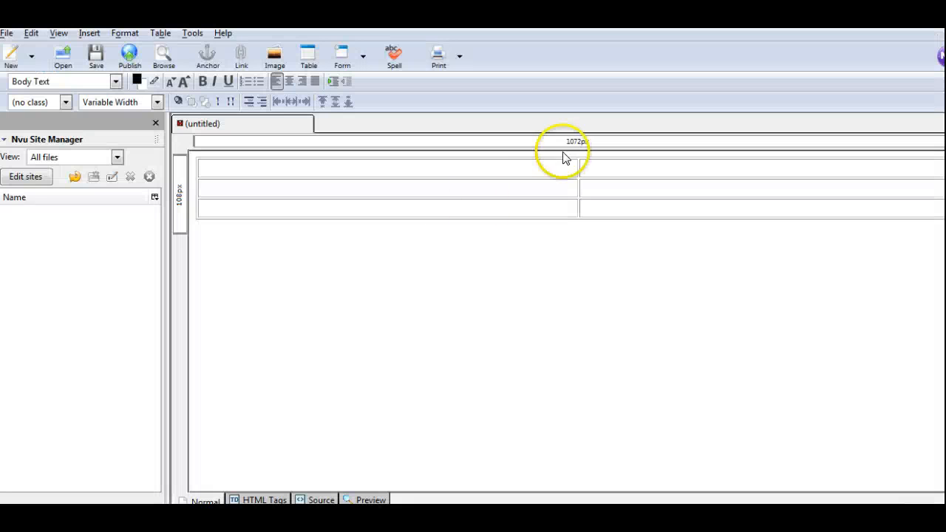
pyautogui.moveTo(563, 169); pyautogui.dragTo(583, 170)
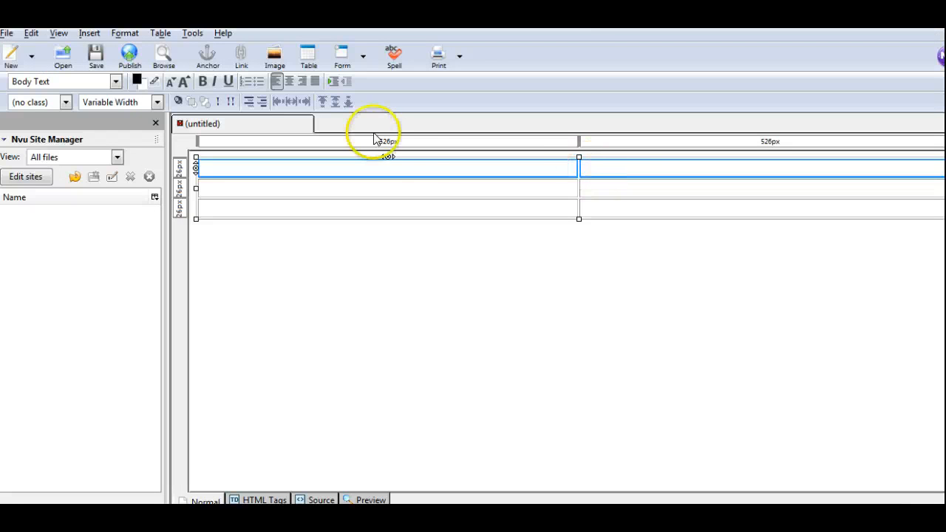
pyautogui.rightClick(452, 175)
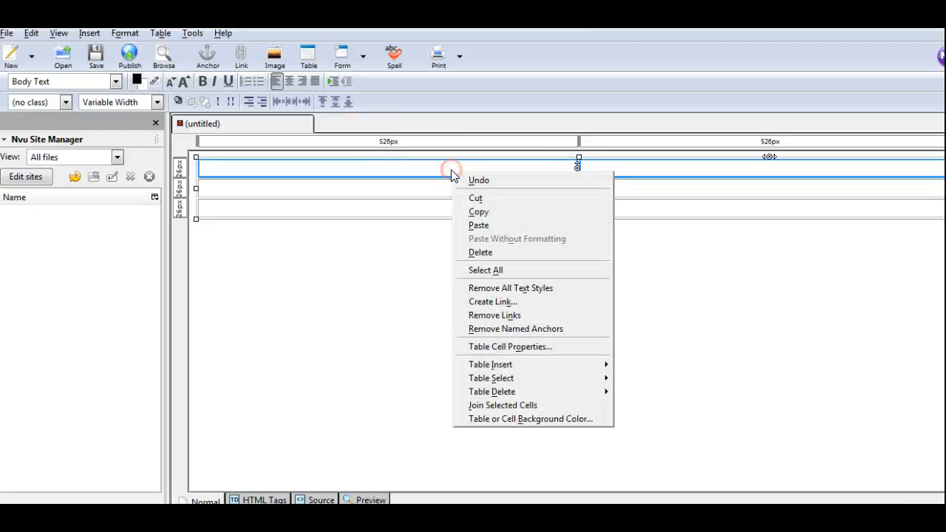
pyautogui.click(505, 405)
pyautogui.click(514, 185)
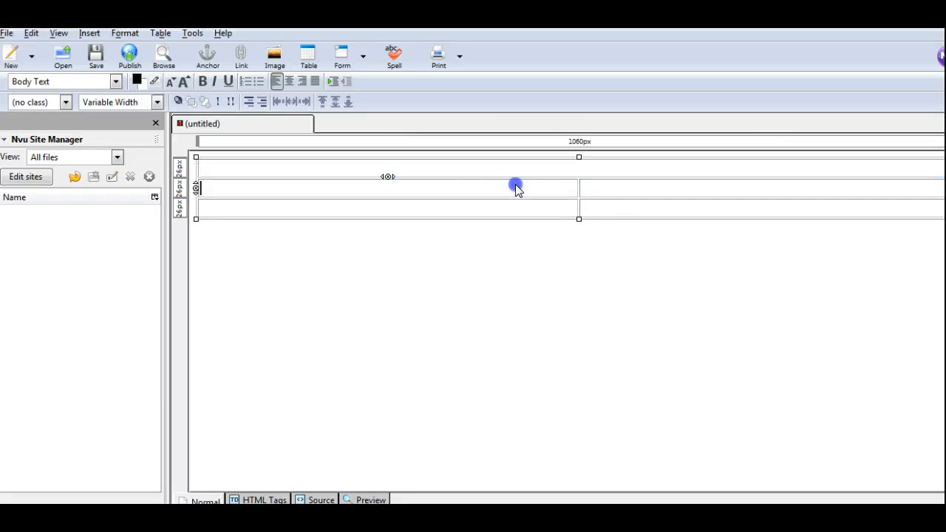
# Enter the title "Mr H's Lion Images" in the merged top cell and center it.
pyautogui.click(562, 169)
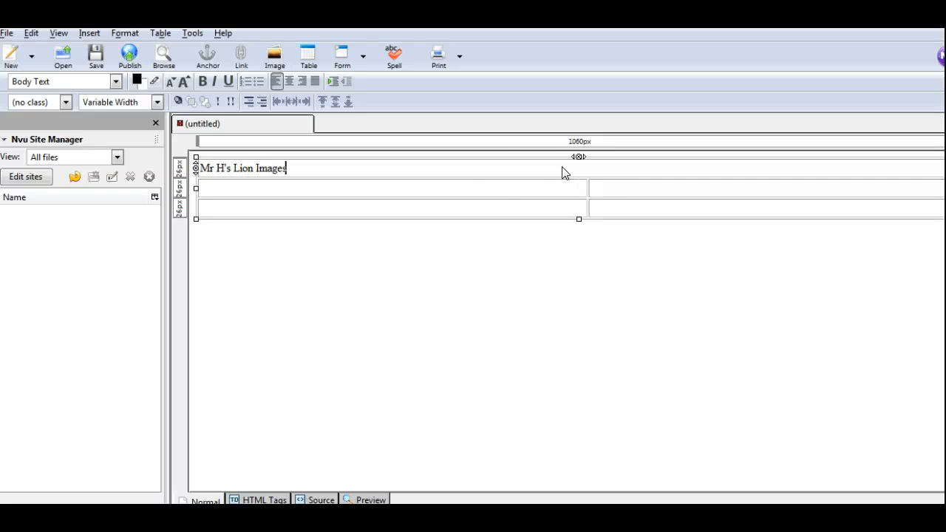
pyautogui.moveTo(293, 169); pyautogui.dragTo(199, 169)
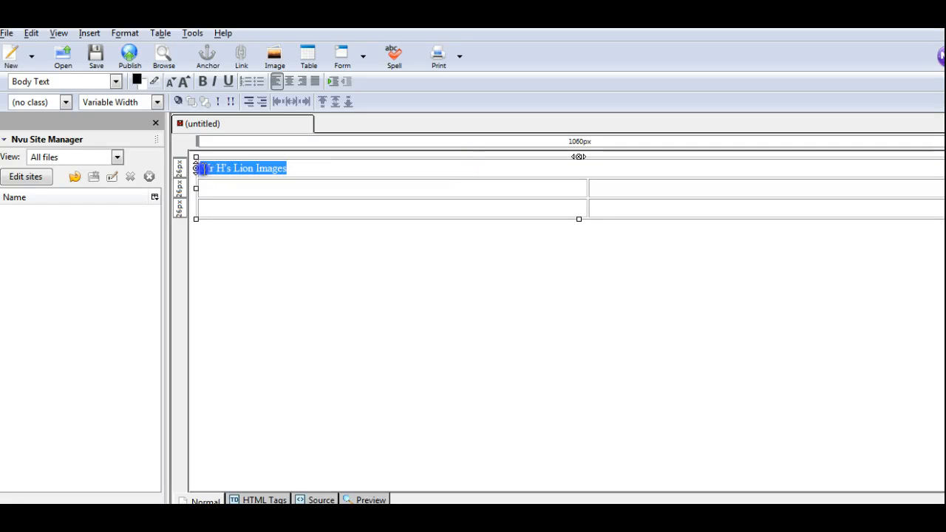
pyautogui.click(289, 82)
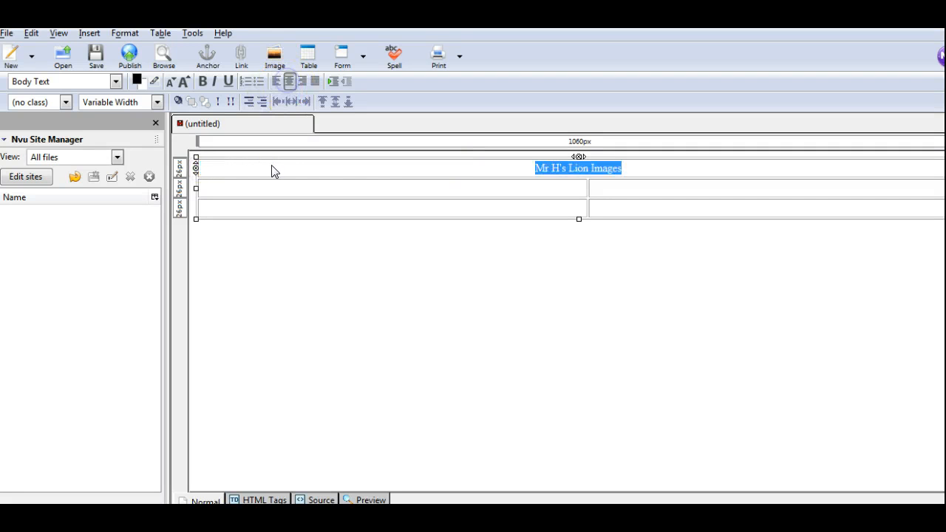
# Enlarge the table title's text by one size and give it a red (#FF0000) highlight color.
pyautogui.click(187, 81)
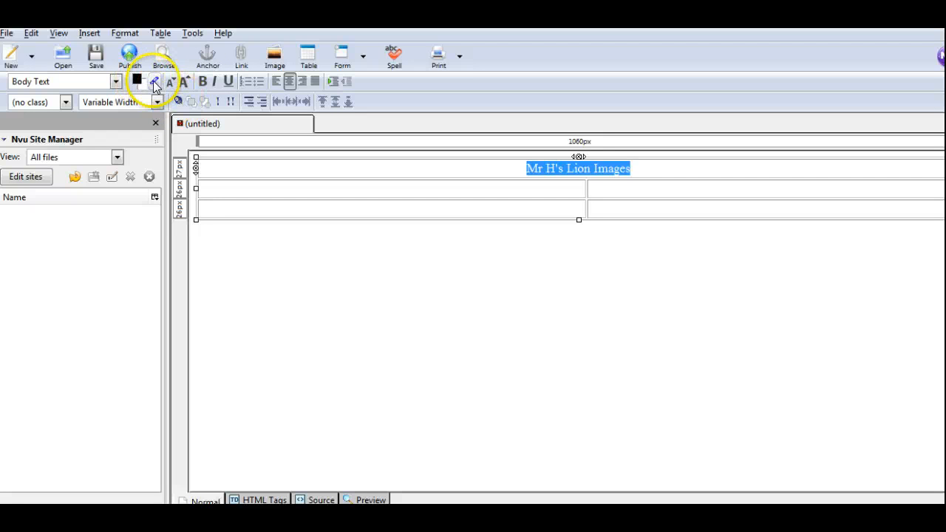
pyautogui.click(154, 84)
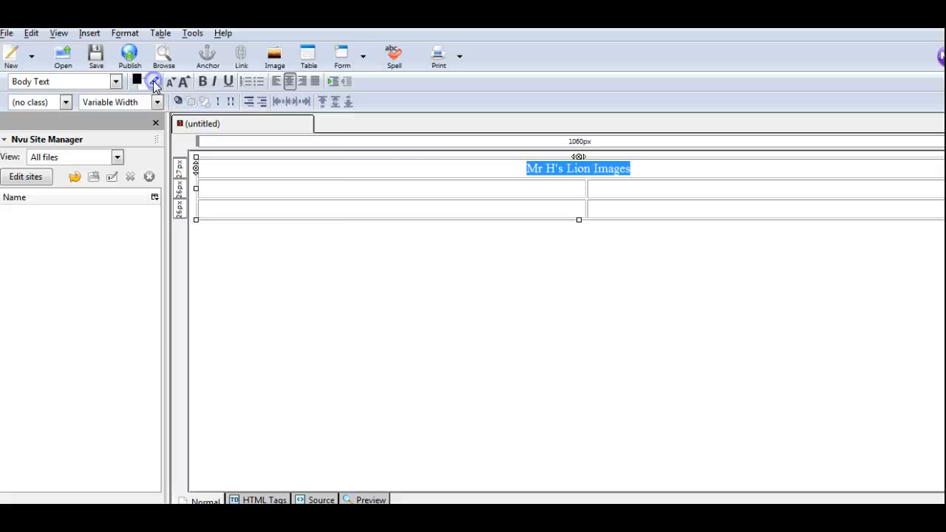
pyautogui.click(190, 116)
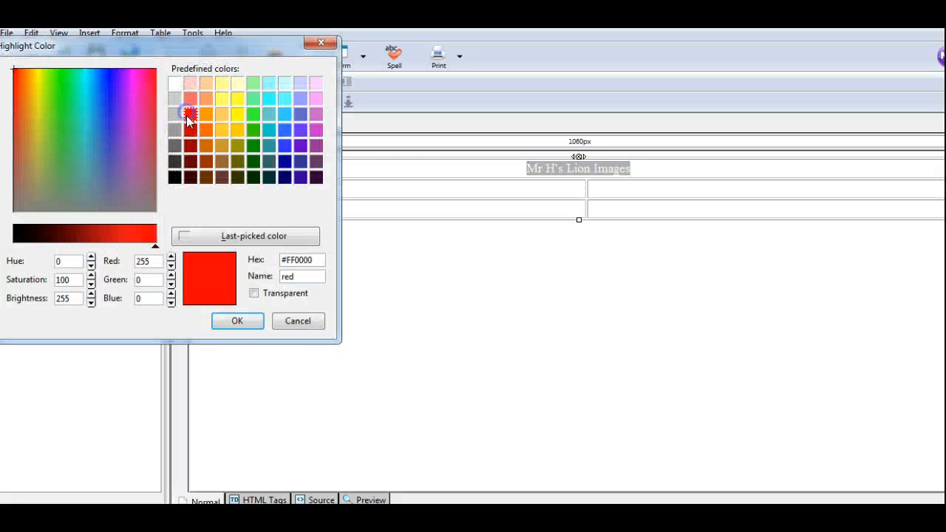
pyautogui.click(238, 322)
pyautogui.click(599, 177)
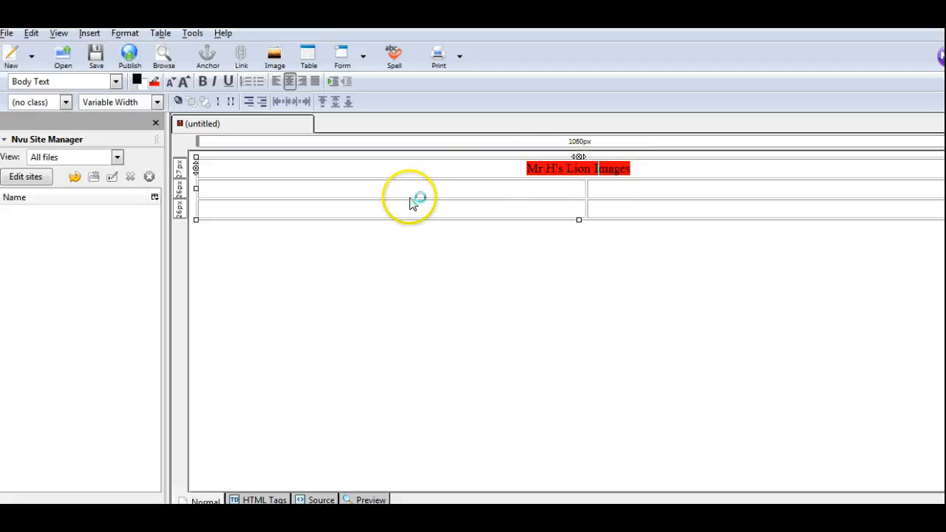
# Insert kinglion.jpg from the unit3 images folder into the left cell of the second row, with the alternate text "Male lion face".
pyautogui.click(378, 194)
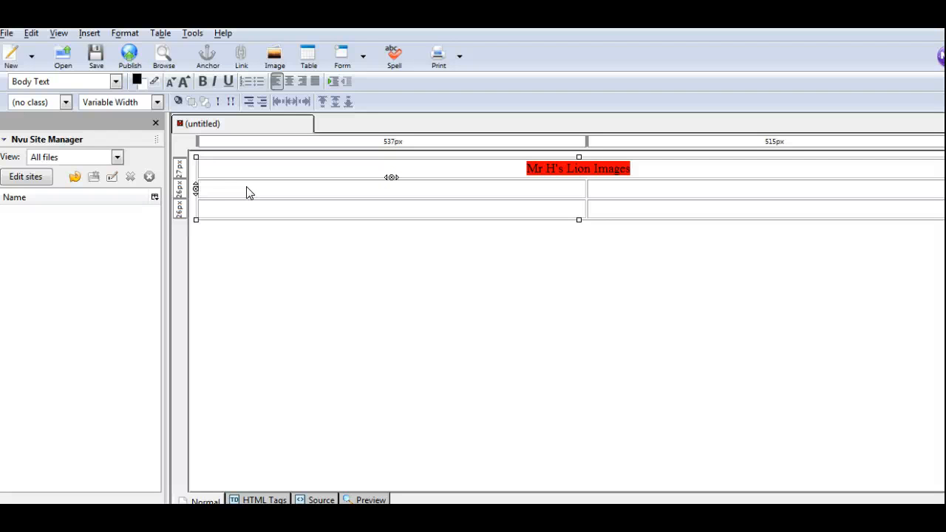
pyautogui.click(89, 32)
pyautogui.click(101, 54)
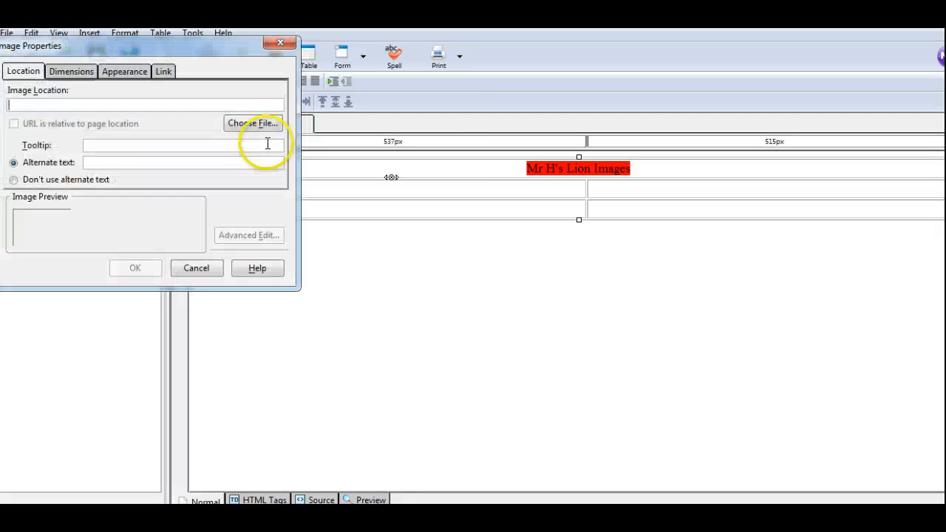
pyautogui.click(252, 125)
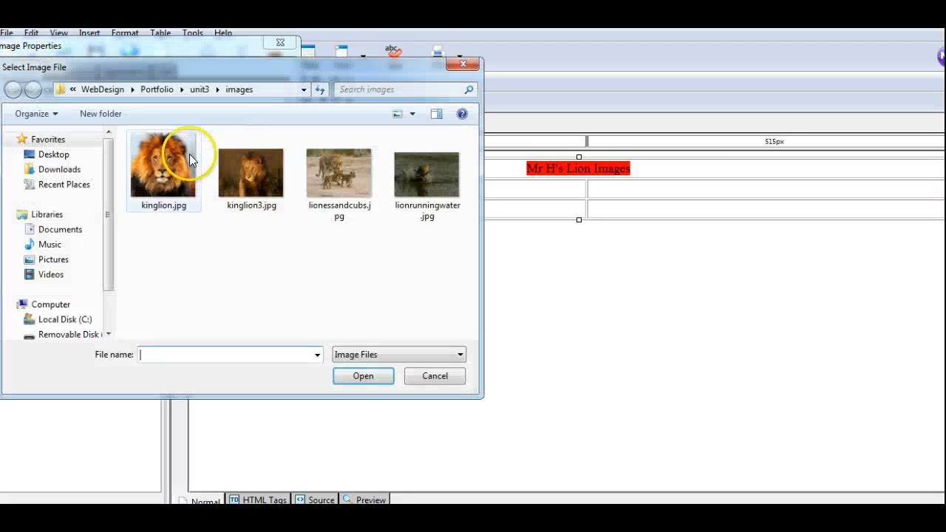
pyautogui.click(150, 163)
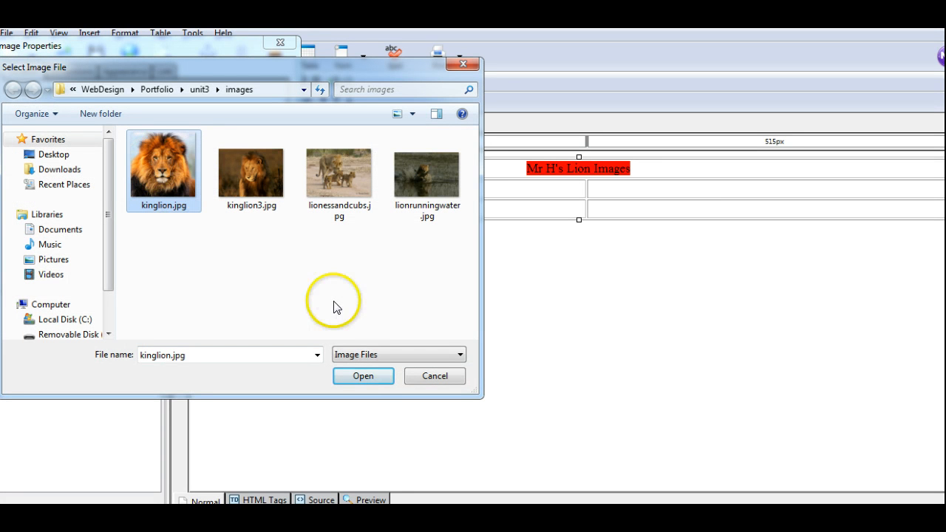
pyautogui.click(363, 377)
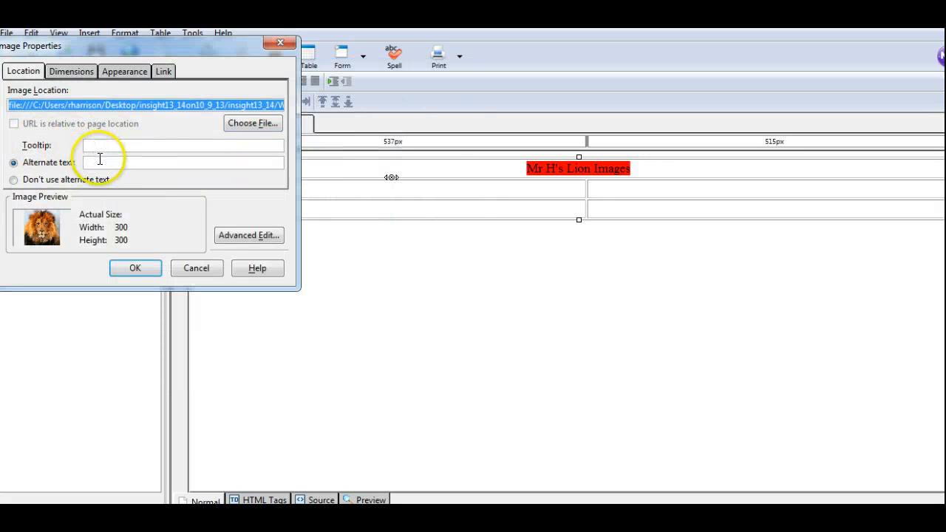
pyautogui.click(99, 162)
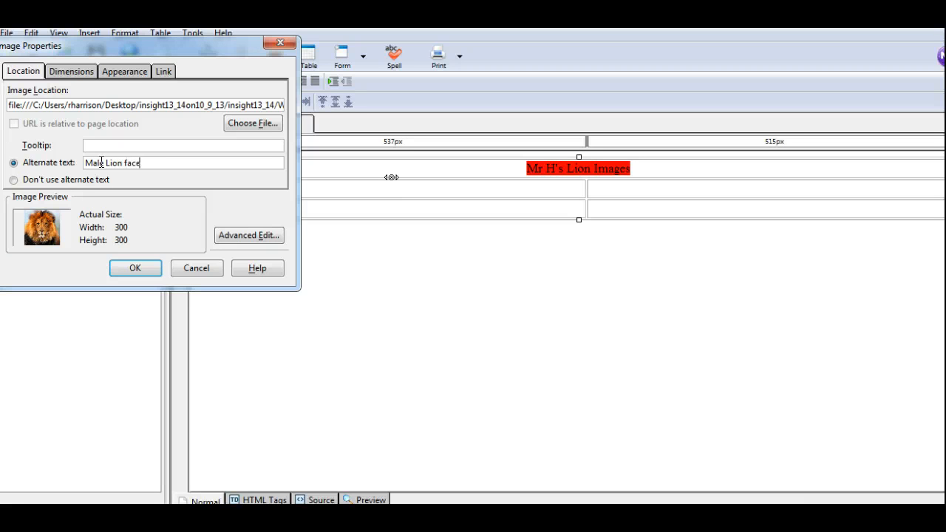
pyautogui.click(110, 163)
pyautogui.press('BackSpace')
pyautogui.write('l')
pyautogui.click(135, 267)
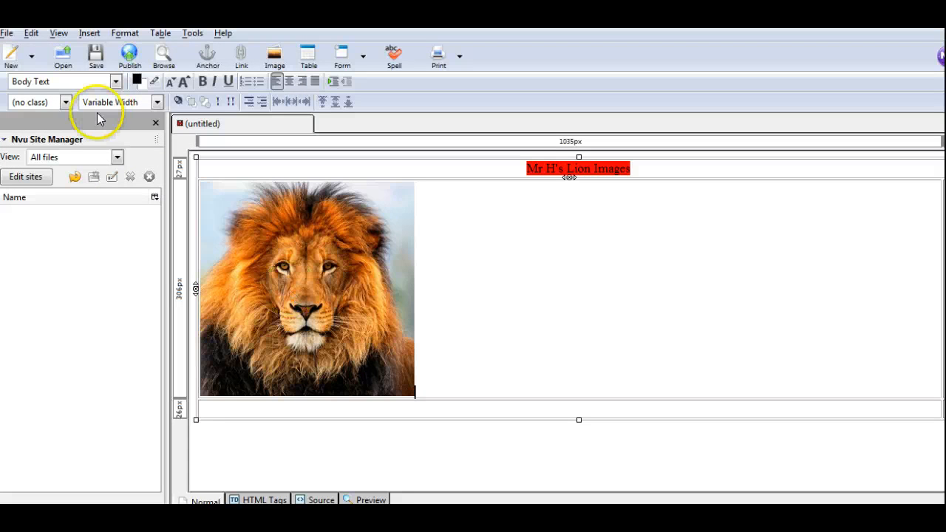
# Start saving the page under a new name and give it the page title "Mr H's Lion Pics".
pyautogui.click(7, 33)
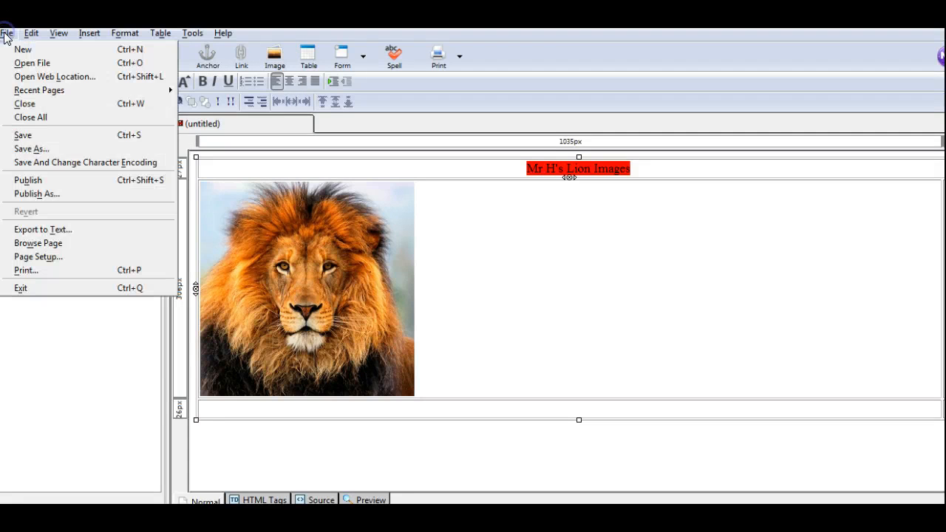
pyautogui.click(25, 149)
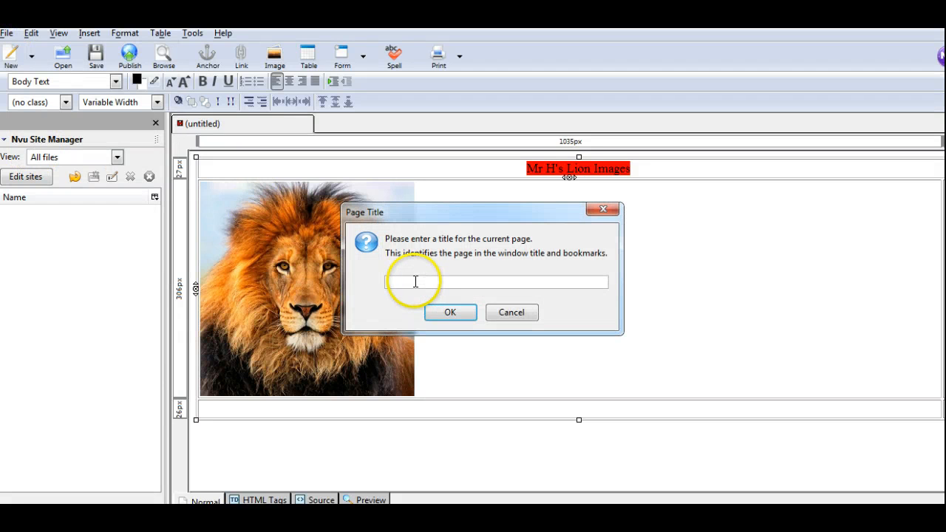
pyautogui.click(416, 281)
pyautogui.write("Mr h's :ion Pics")
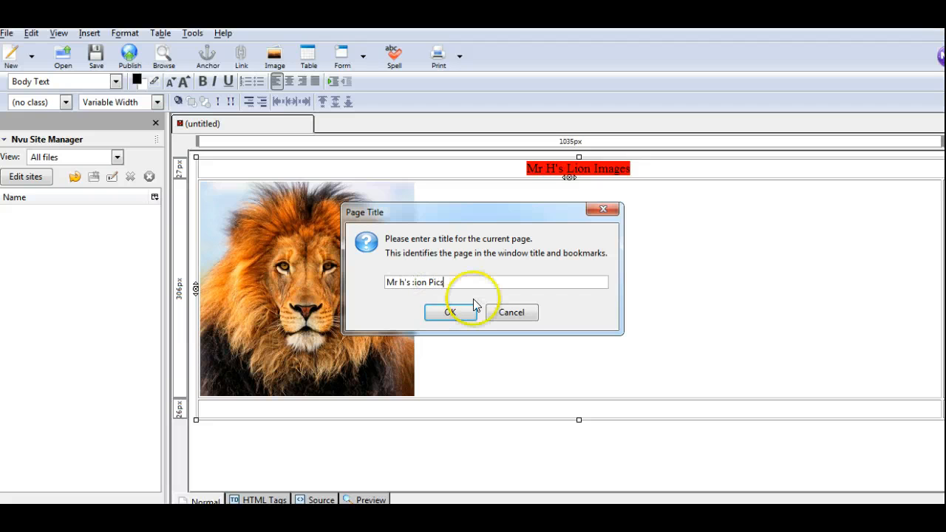
pyautogui.click(418, 283)
pyautogui.press('BackSpace')
pyautogui.press('BackSpace')
pyautogui.press('BackSpace')
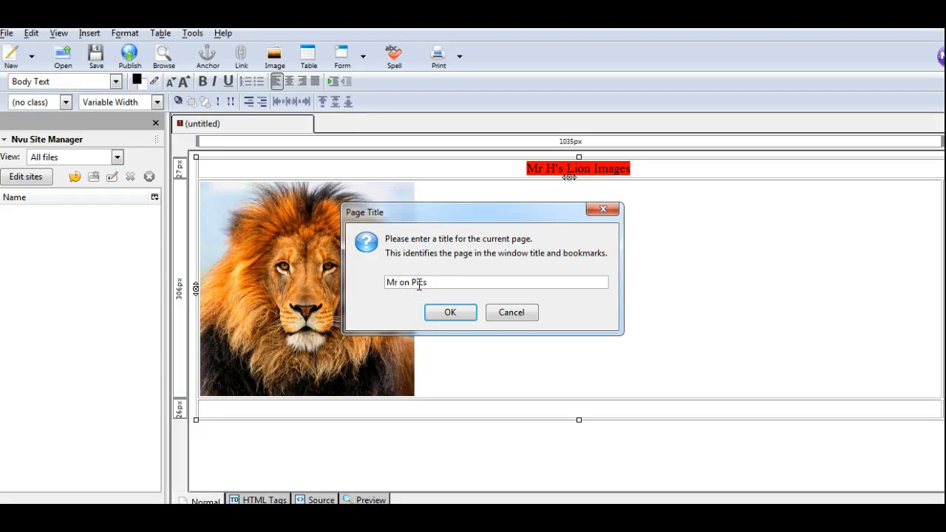
pyautogui.click(451, 313)
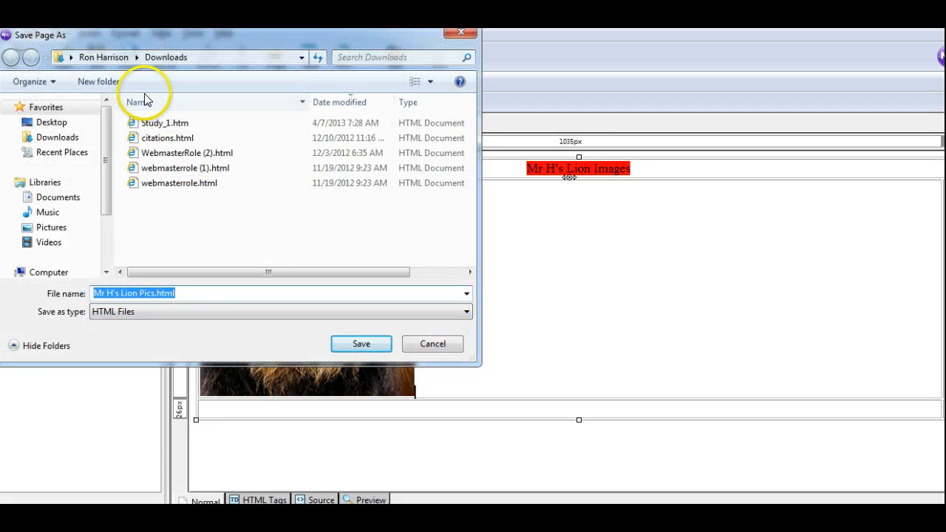
# Save the page as "citations" in the WebDesign > Portfolio > unit3 folder inside insight13_14on10_9_13 > insight13_14 on the Desktop.
pyautogui.click(56, 123)
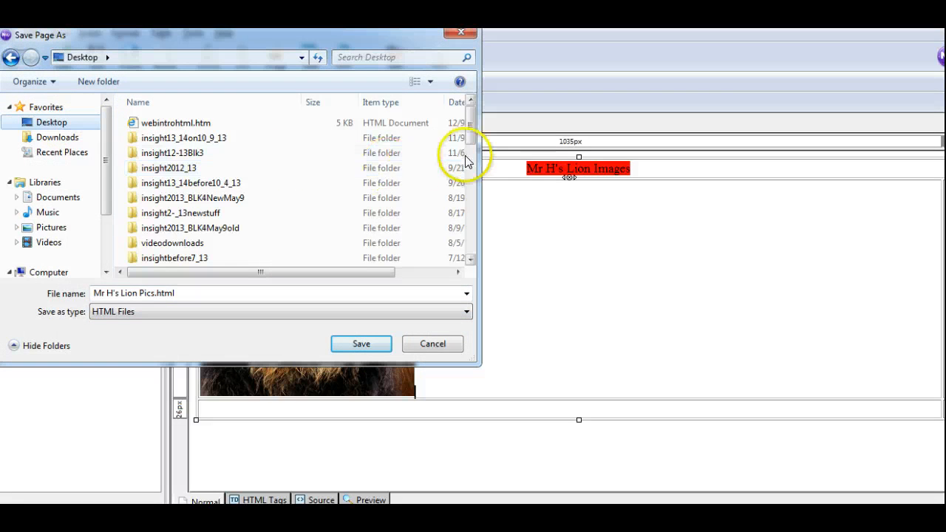
pyautogui.doubleClick(201, 138)
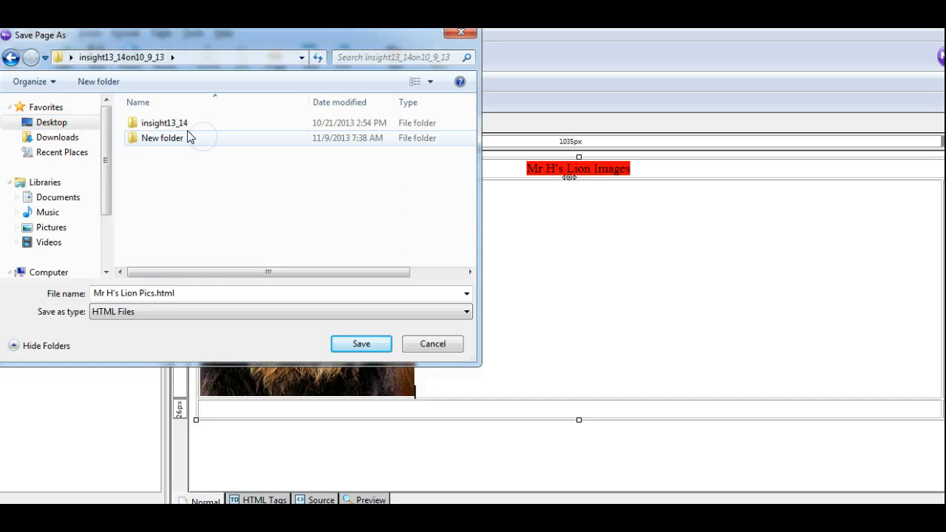
pyautogui.doubleClick(173, 124)
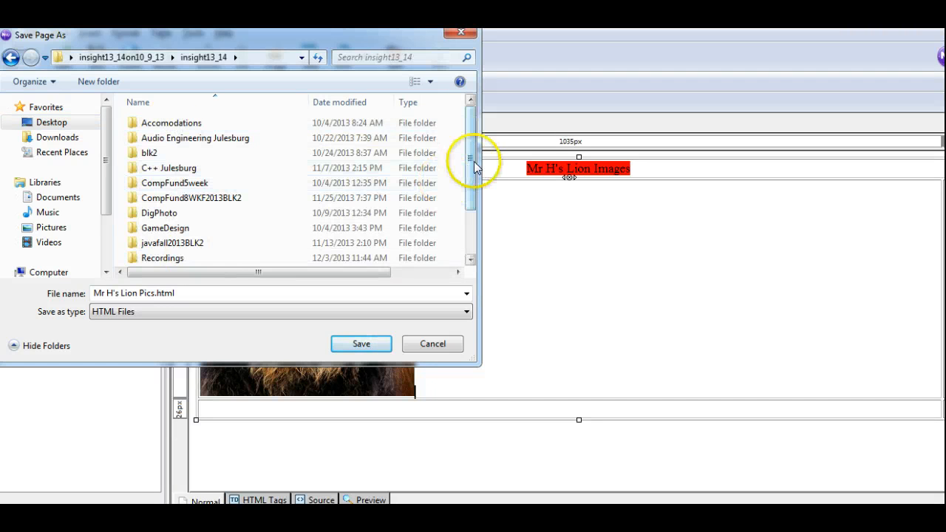
pyautogui.moveTo(475, 161); pyautogui.dragTo(473, 243)
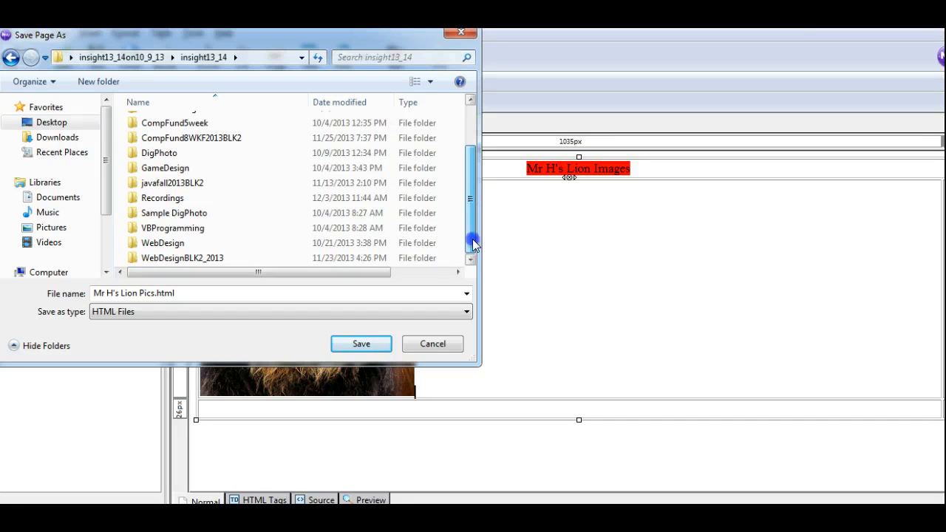
pyautogui.doubleClick(180, 246)
pyautogui.click(169, 126)
pyautogui.doubleClick(169, 126)
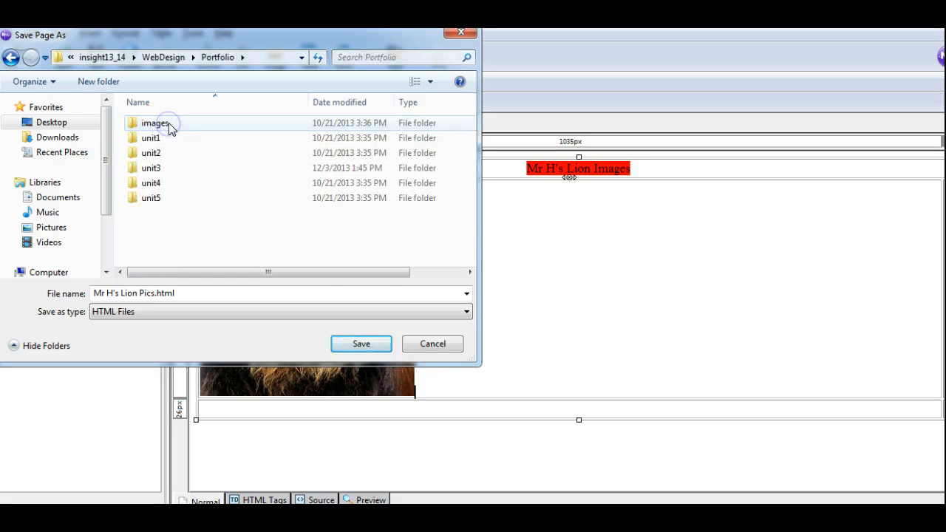
pyautogui.doubleClick(167, 168)
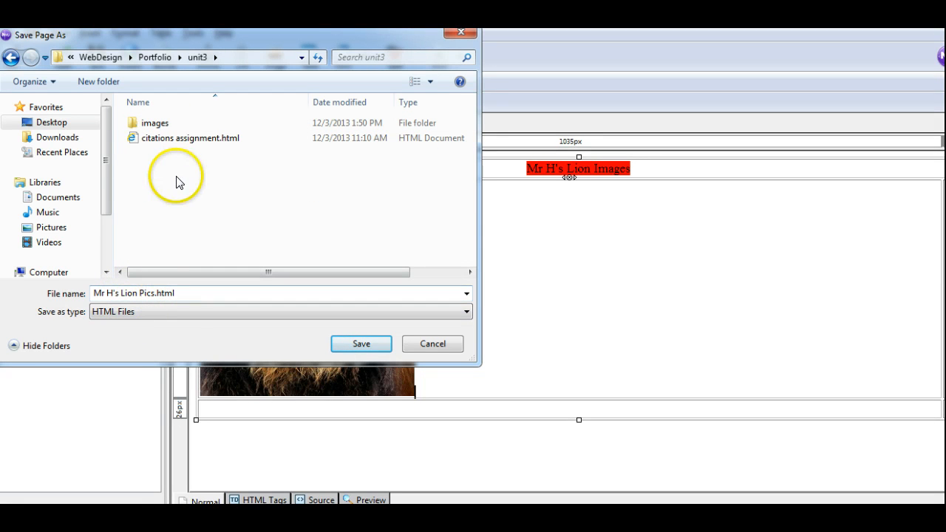
pyautogui.click(180, 293)
pyautogui.write('citations')
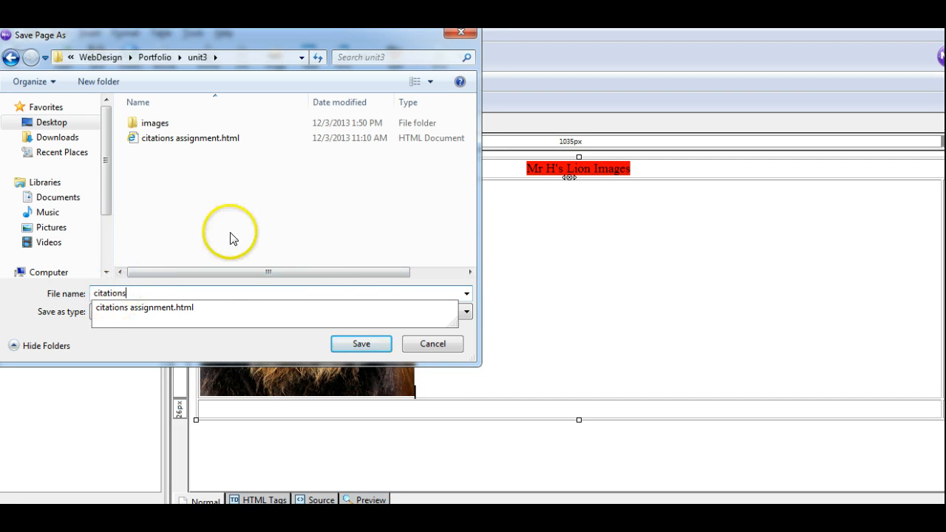
pyautogui.click(358, 344)
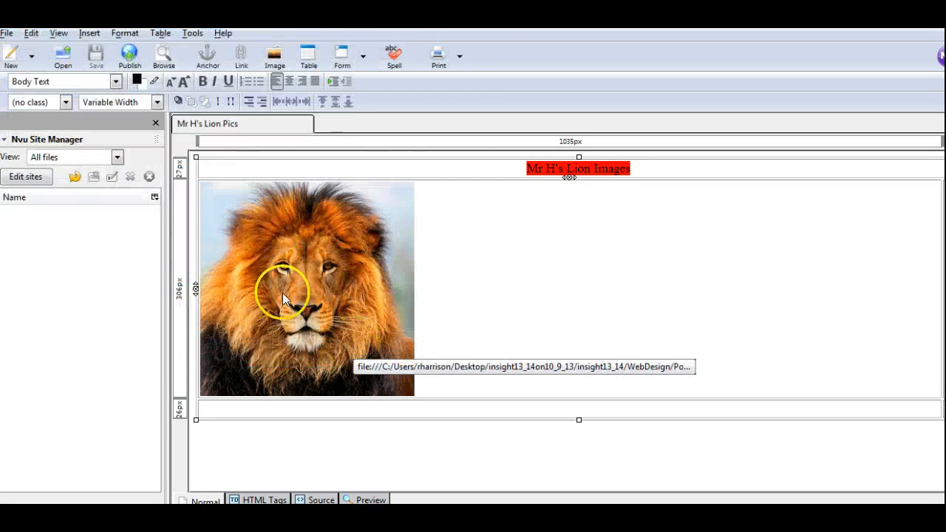
# Make the lion picture's URL relative to the page location and save the page.
pyautogui.click(296, 277)
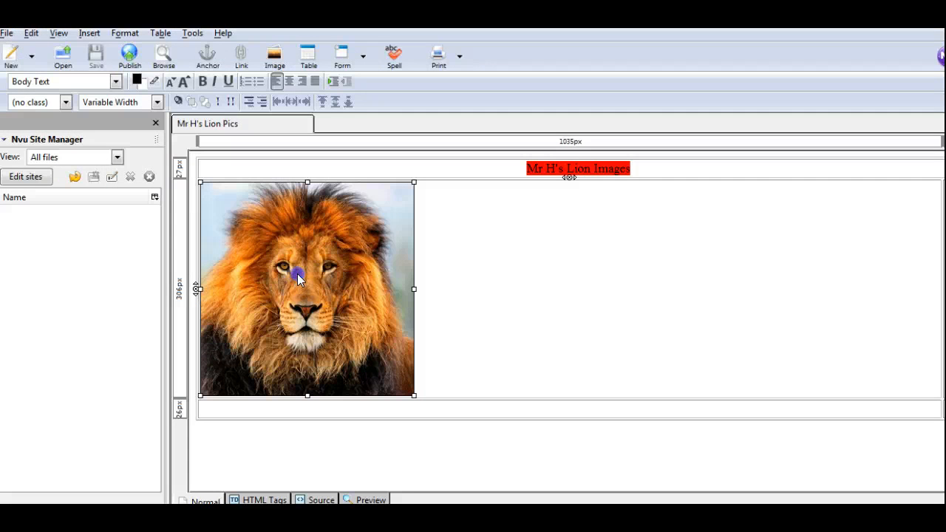
pyautogui.doubleClick(296, 275)
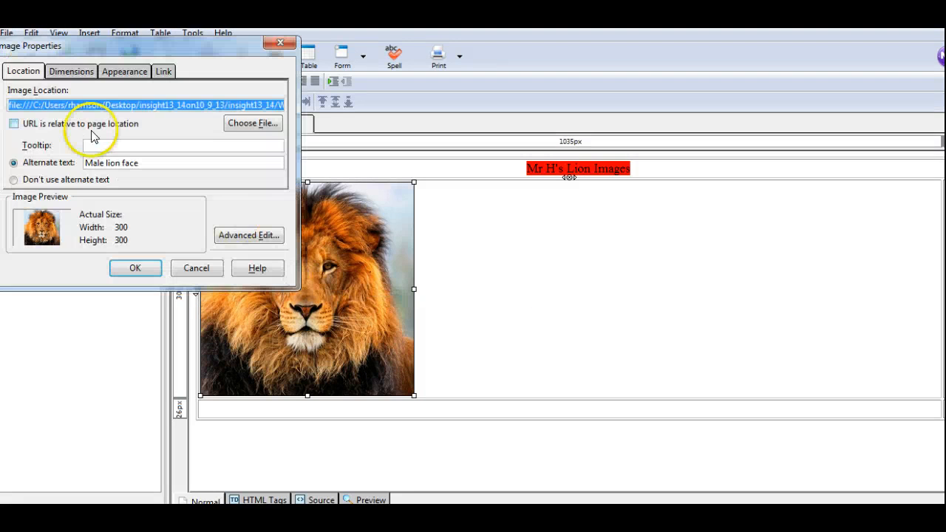
pyautogui.click(13, 124)
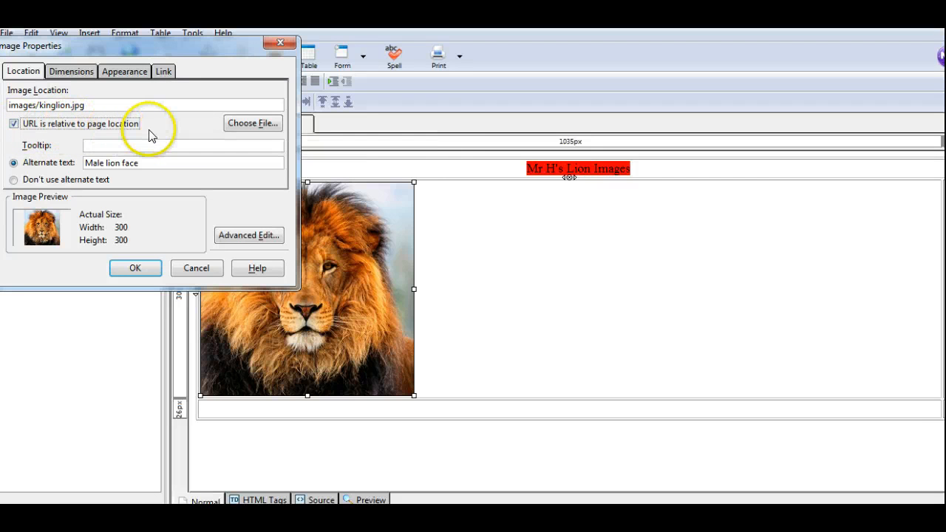
pyautogui.click(135, 268)
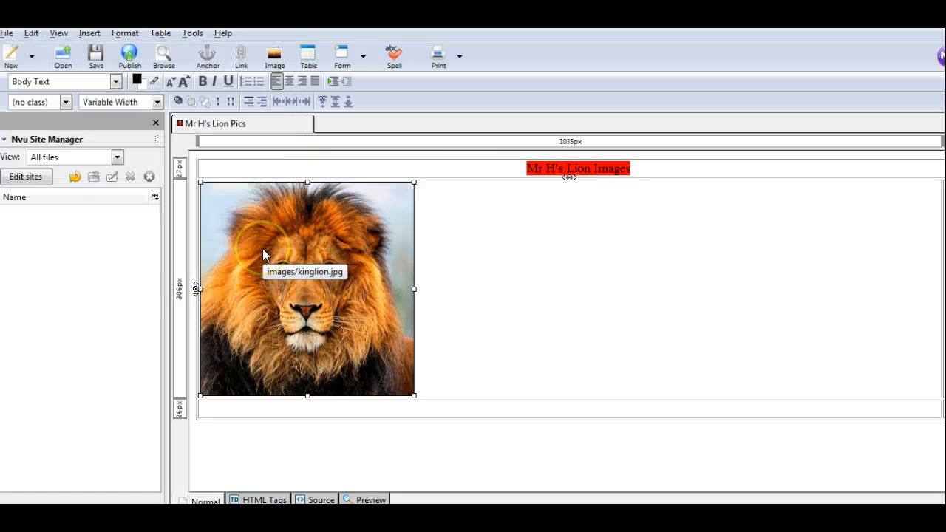
pyautogui.hotkey('ctrl', 's')
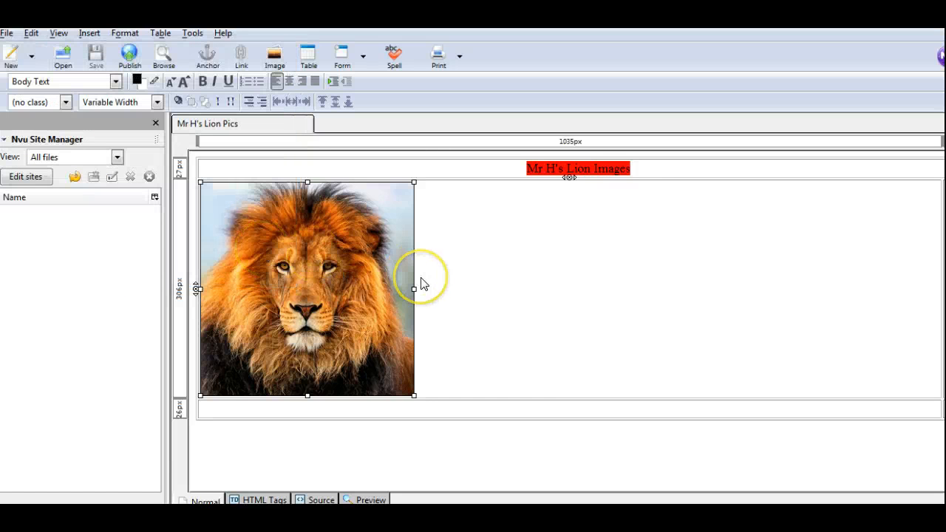
pyautogui.click(439, 375)
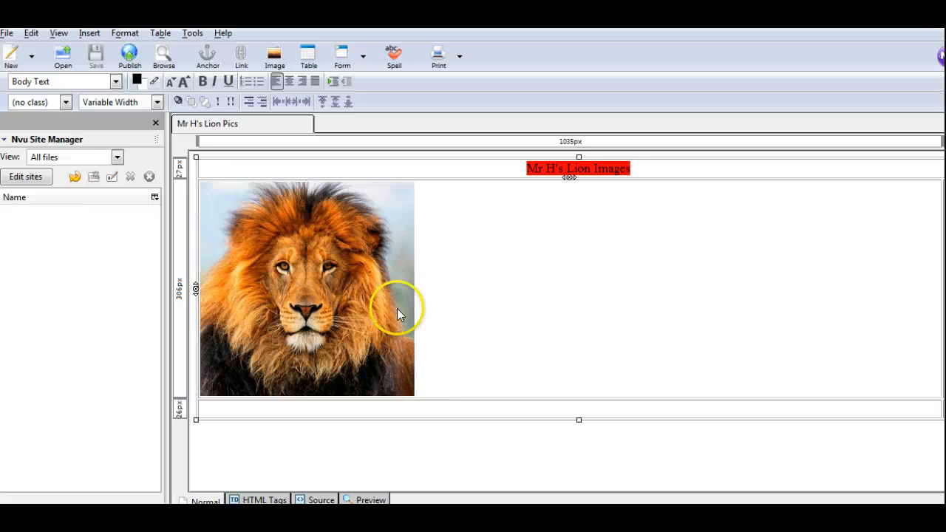
pyautogui.press('Return')
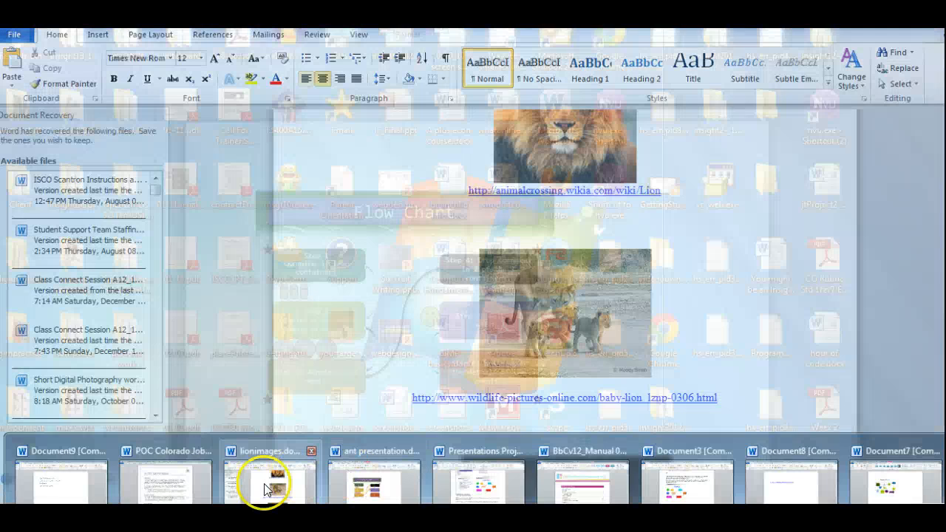
pyautogui.click(262, 488)
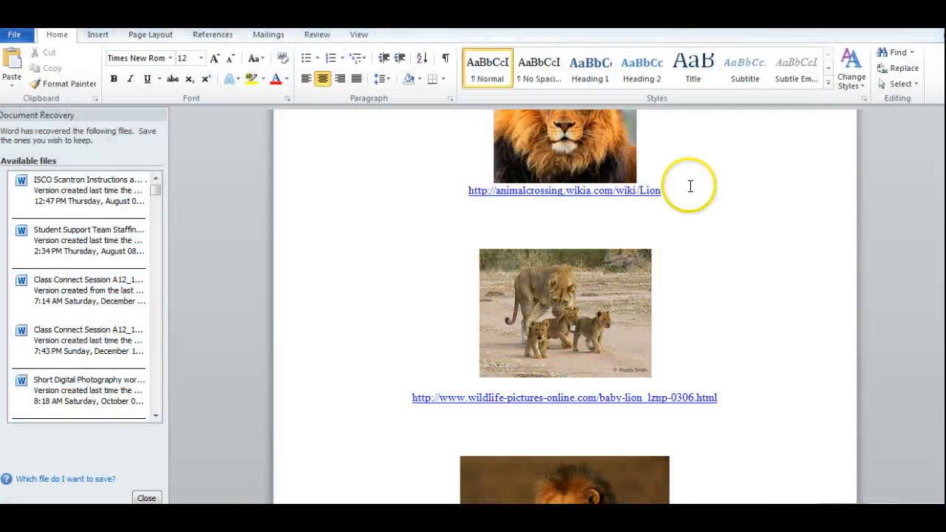
pyautogui.moveTo(660, 190); pyautogui.dragTo(469, 189)
pyautogui.hotkey('ctrl', 'c')
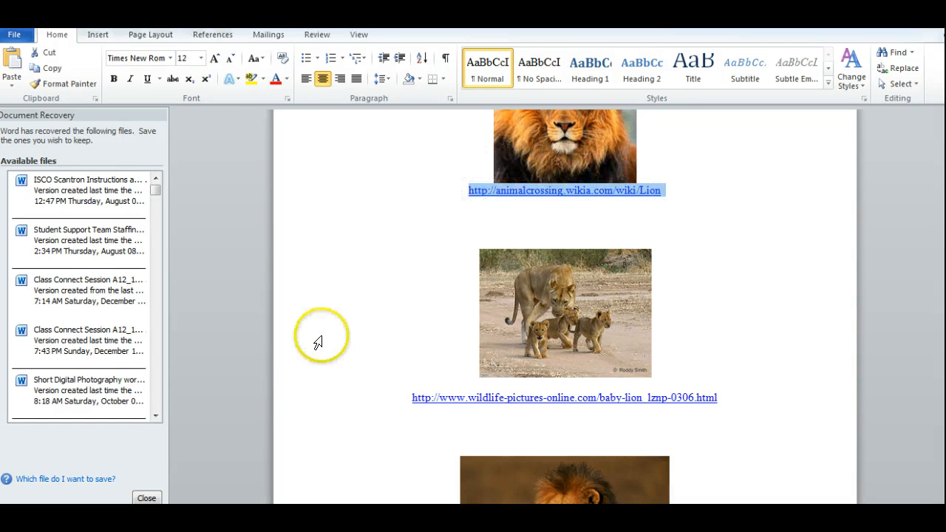
pyautogui.hotkey('alt', 'Tab')
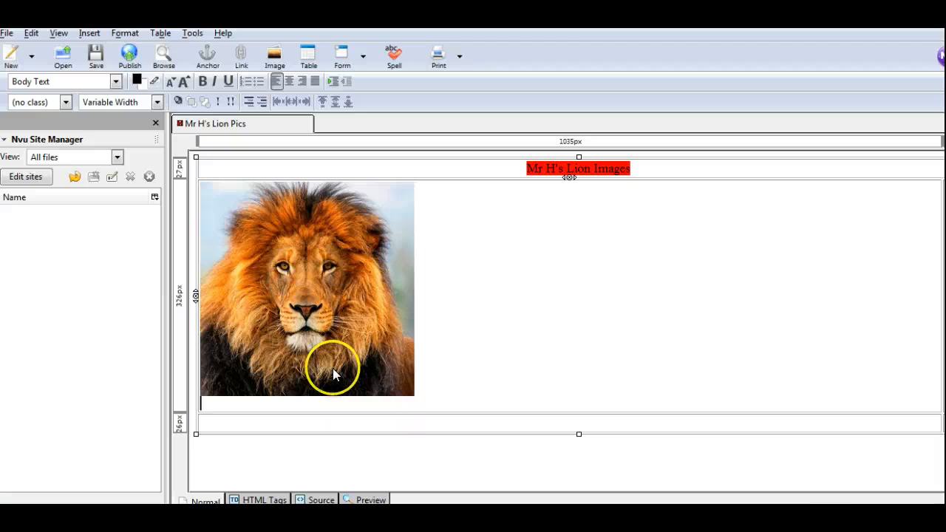
pyautogui.click(286, 411)
pyautogui.hotkey('ctrl', 'v')
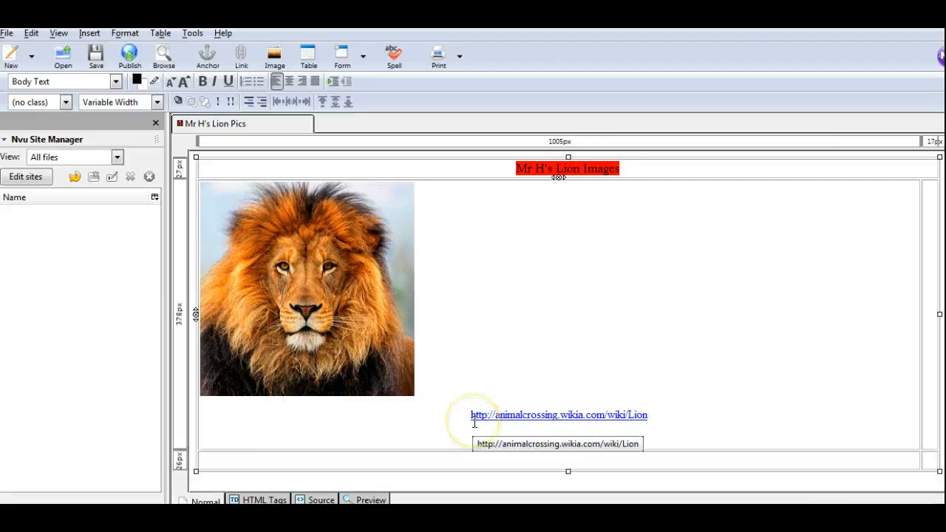
pyautogui.click(545, 386)
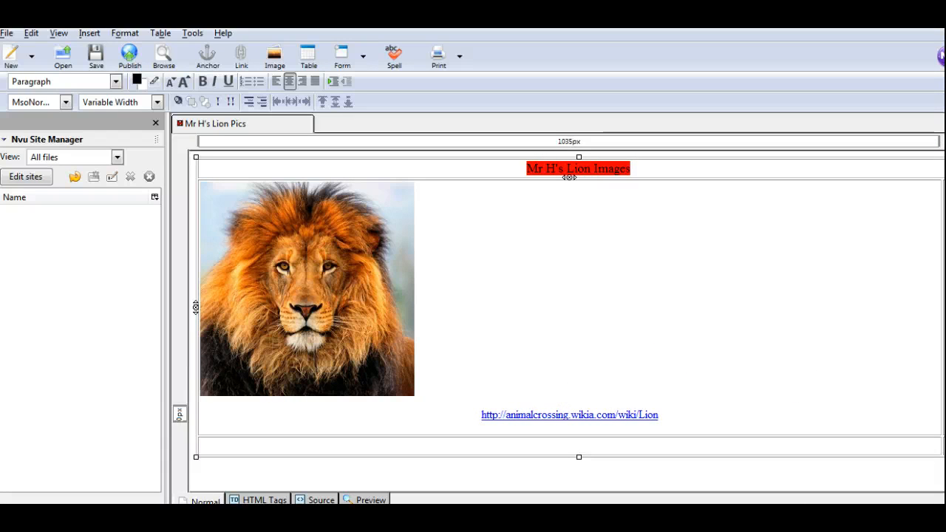
# Widen the table's empty second column to about 316 px and insert kinglion3.jpg in it with the alternate text "Lion King Image".
pyautogui.click(943, 307)
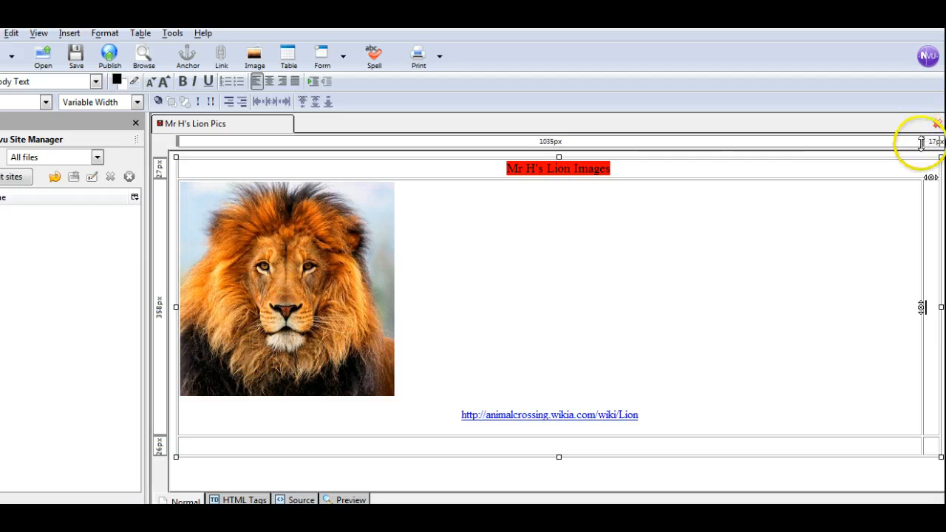
pyautogui.moveTo(923, 141); pyautogui.dragTo(709, 165)
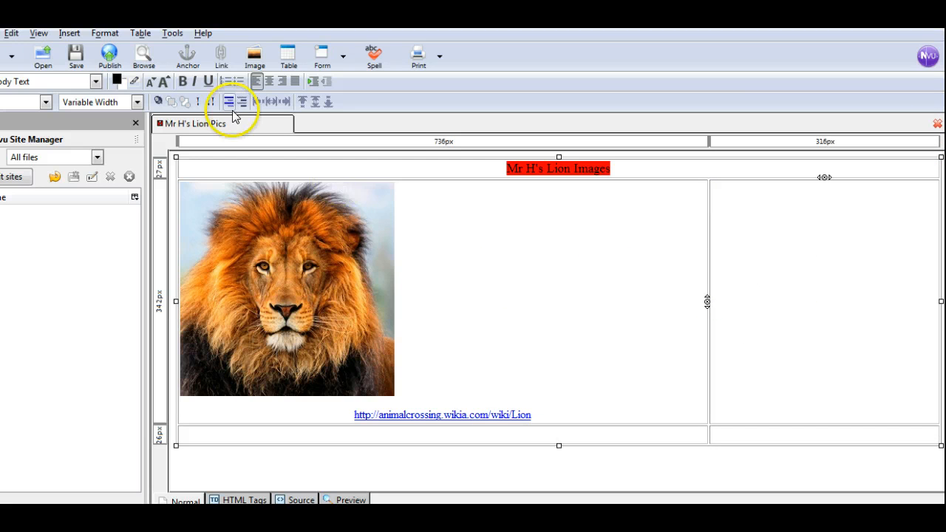
pyautogui.click(69, 34)
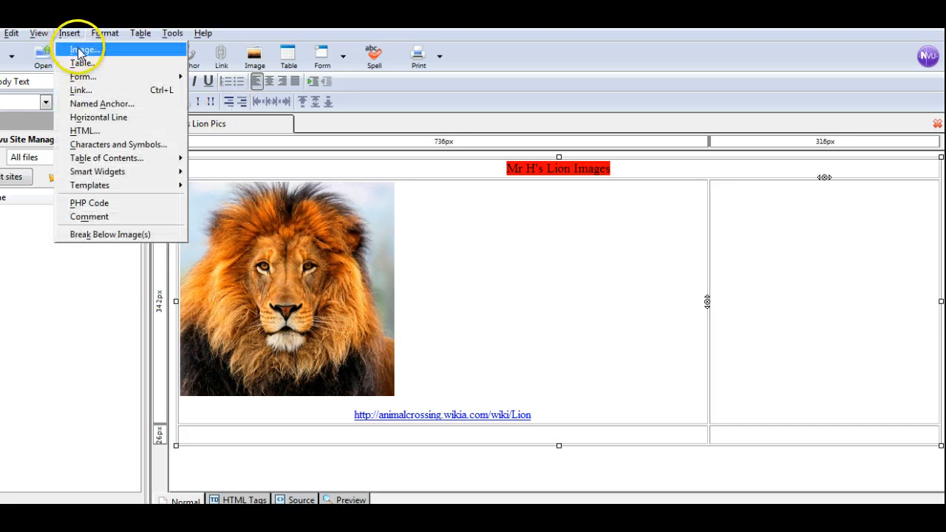
pyautogui.click(77, 47)
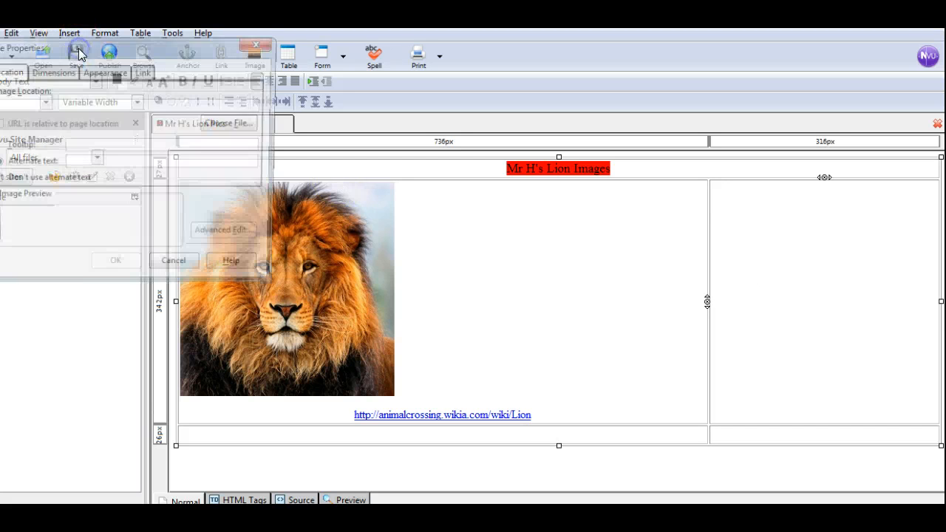
pyautogui.click(234, 124)
pyautogui.click(214, 167)
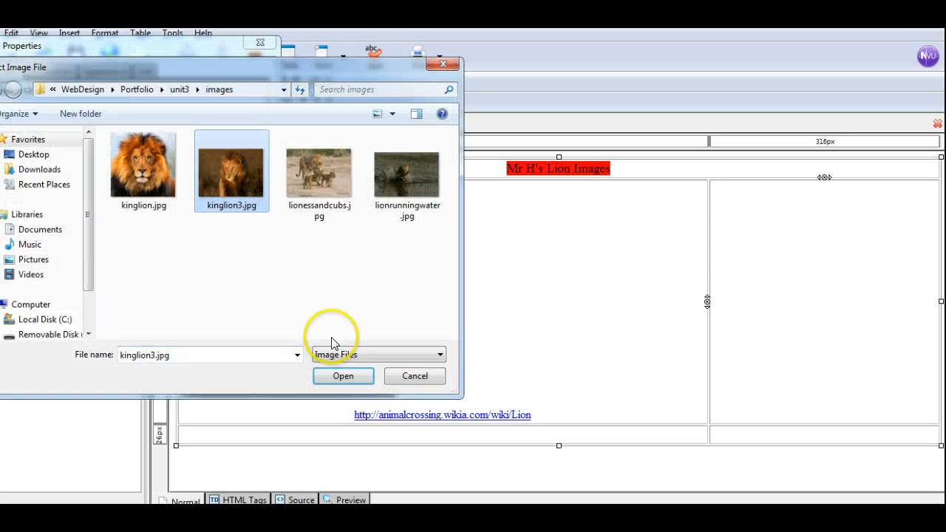
pyautogui.click(347, 378)
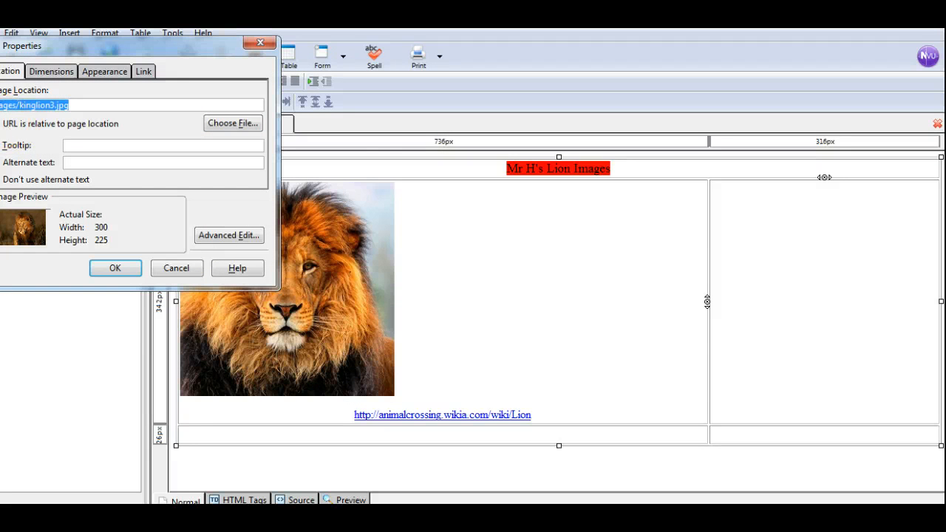
pyautogui.click(93, 162)
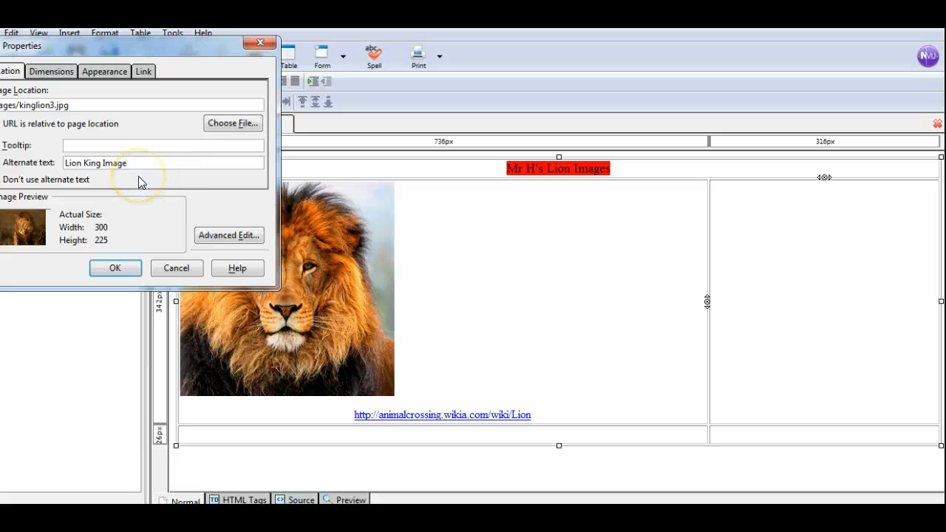
pyautogui.click(115, 266)
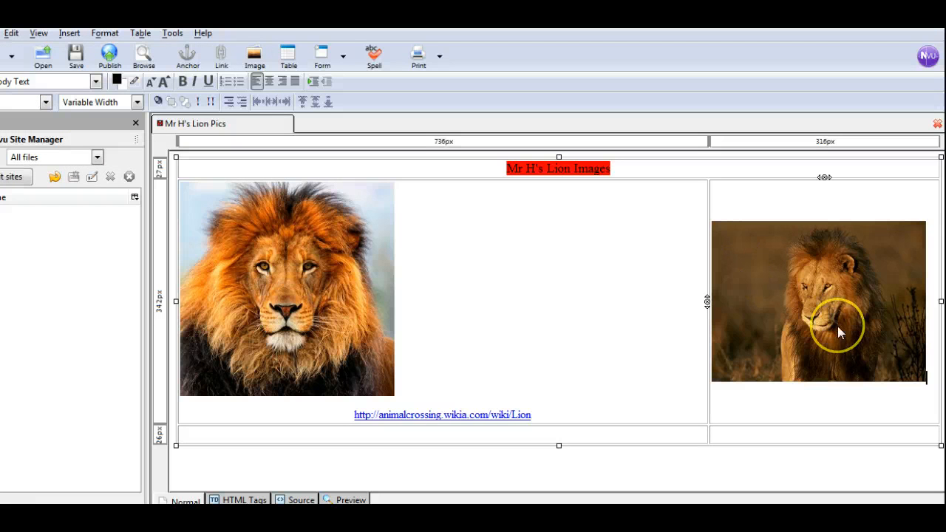
pyautogui.press('Return')
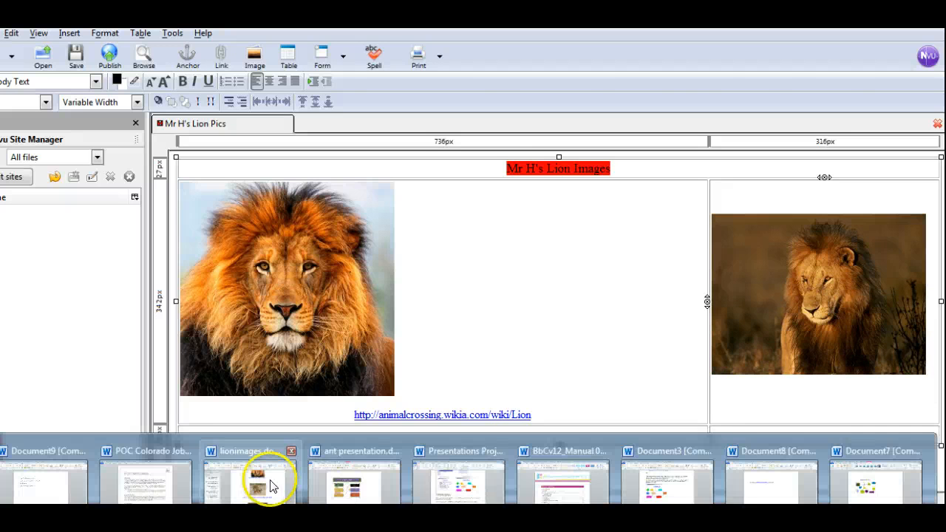
pyautogui.click(273, 482)
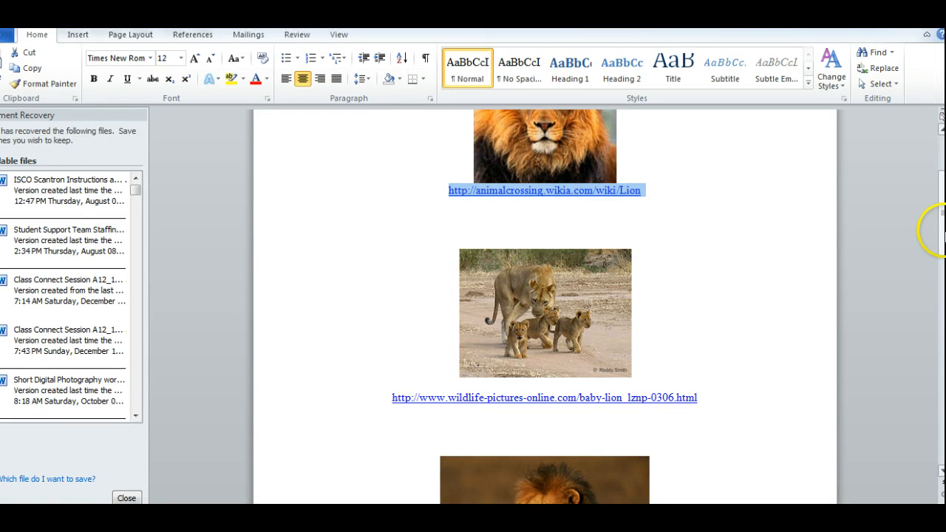
pyautogui.moveTo(938, 232); pyautogui.dragTo(940, 244)
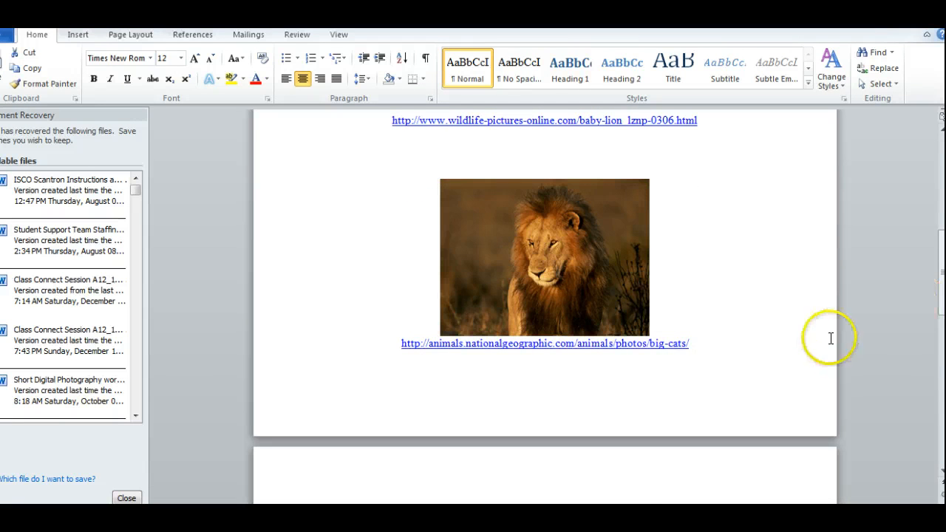
pyautogui.moveTo(694, 345); pyautogui.dragTo(423, 344)
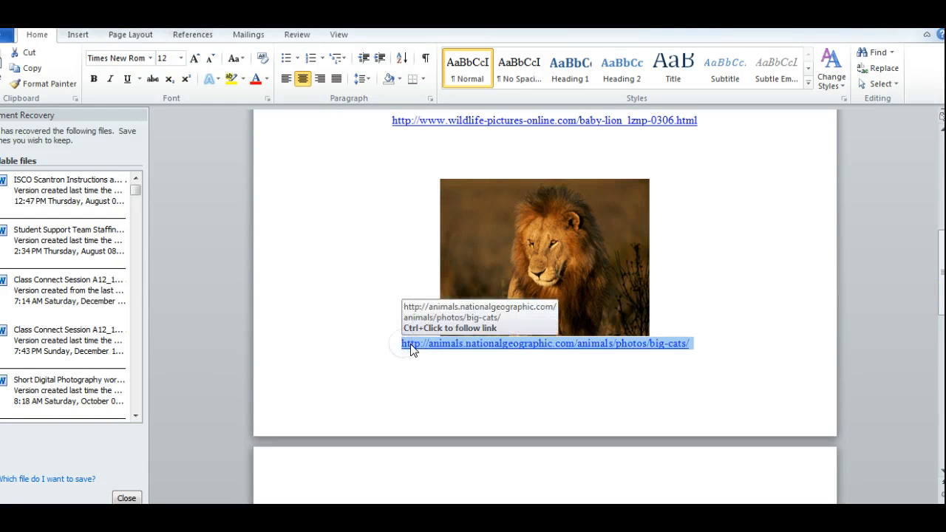
pyautogui.hotkey('alt', 'Tab')
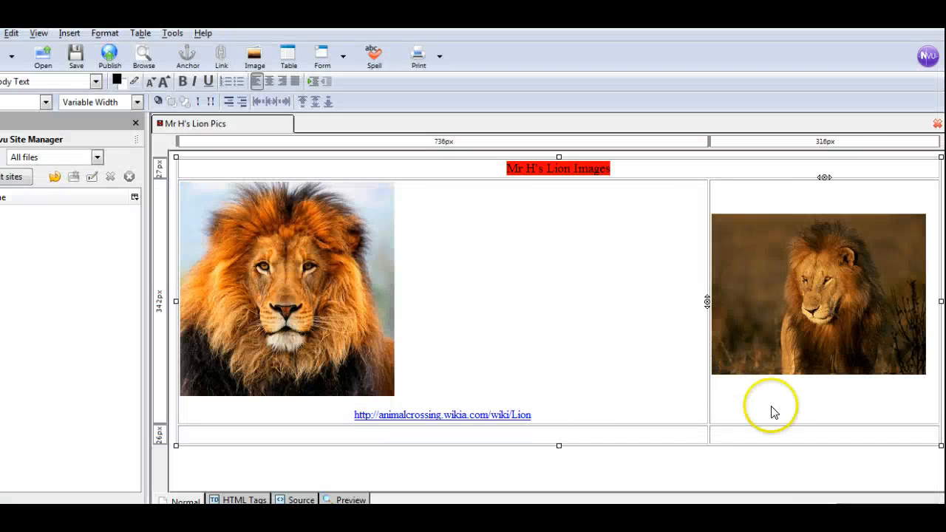
pyautogui.write('http://animals.nationalgeographic.com/animals/photos/big-cats/')
pyautogui.press('BackSpace')
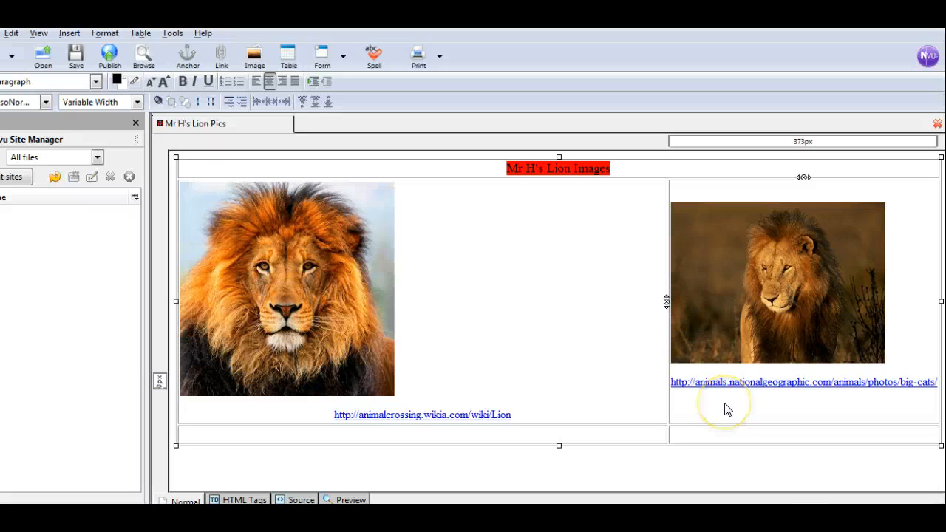
# Select all cells of the table and center their contents, including both lion pictures and their links.
pyautogui.click(204, 208)
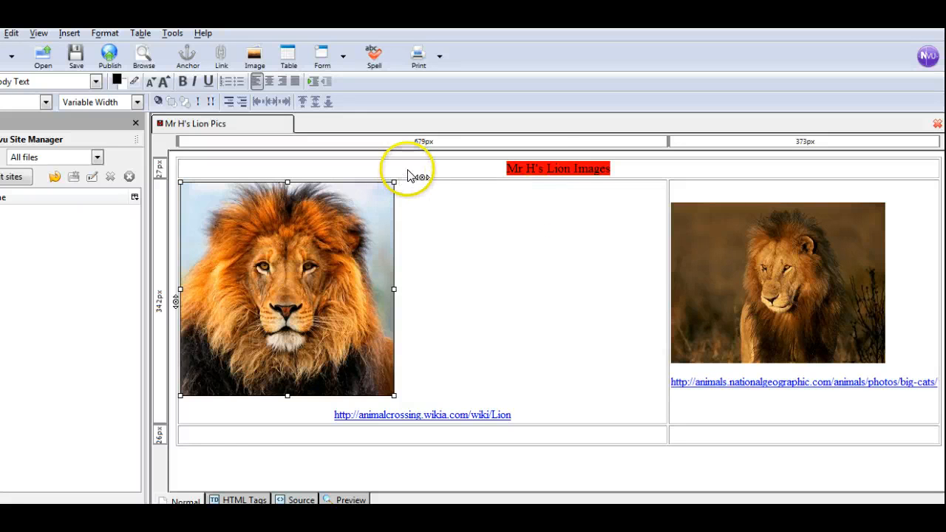
pyautogui.moveTo(408, 170); pyautogui.dragTo(730, 354)
pyautogui.click(750, 434)
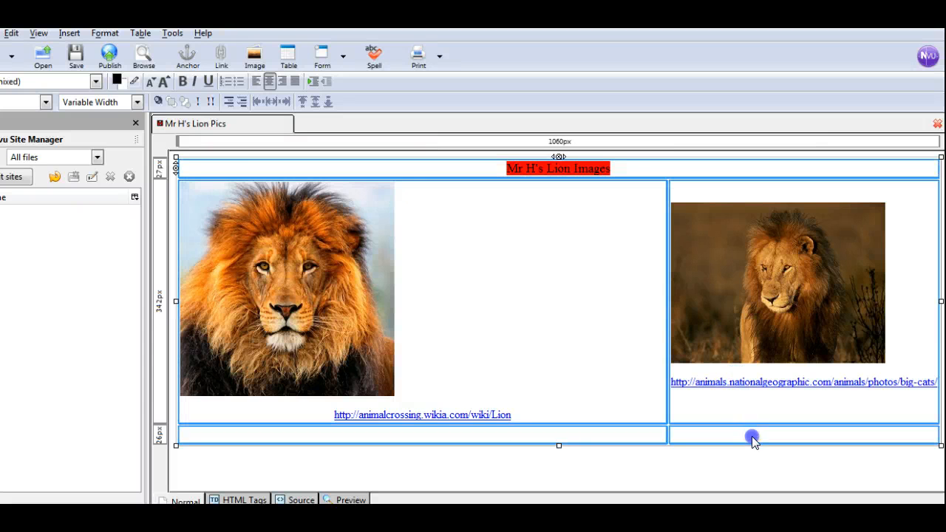
pyautogui.click(270, 81)
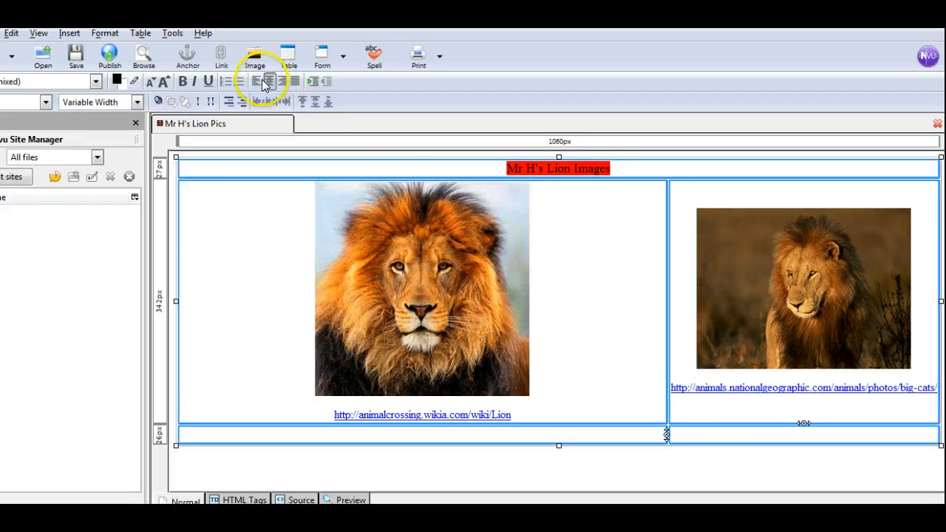
pyautogui.click(256, 81)
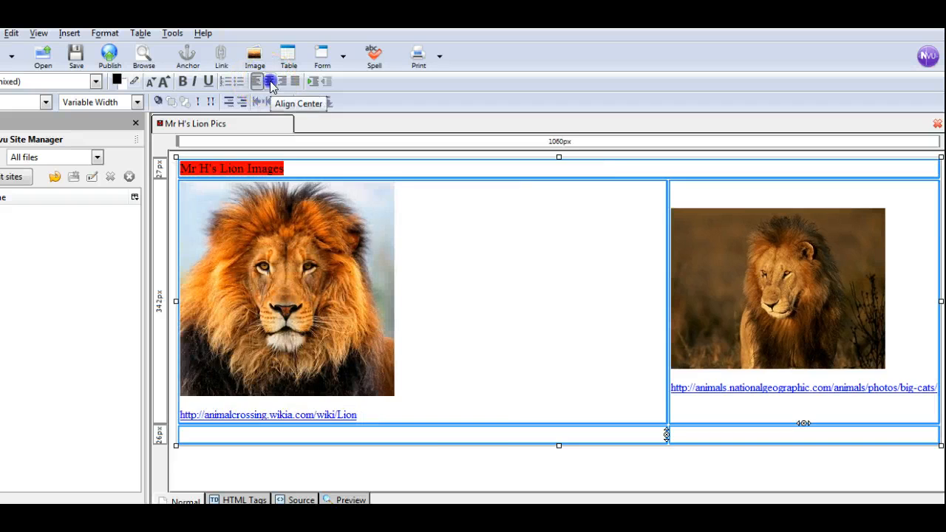
pyautogui.click(271, 83)
pyautogui.click(587, 295)
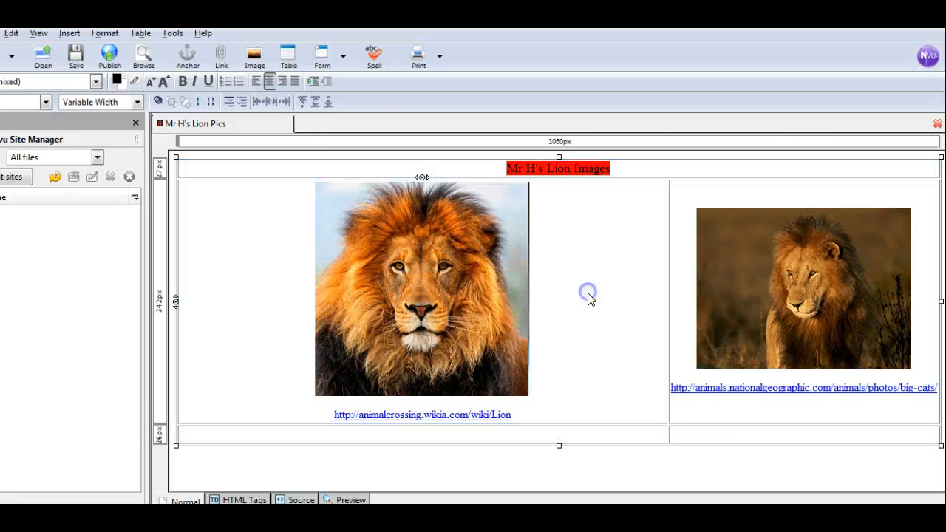
# Paste the National Geographic big-cats link on a new line below the table and align it left.
pyautogui.click(725, 423)
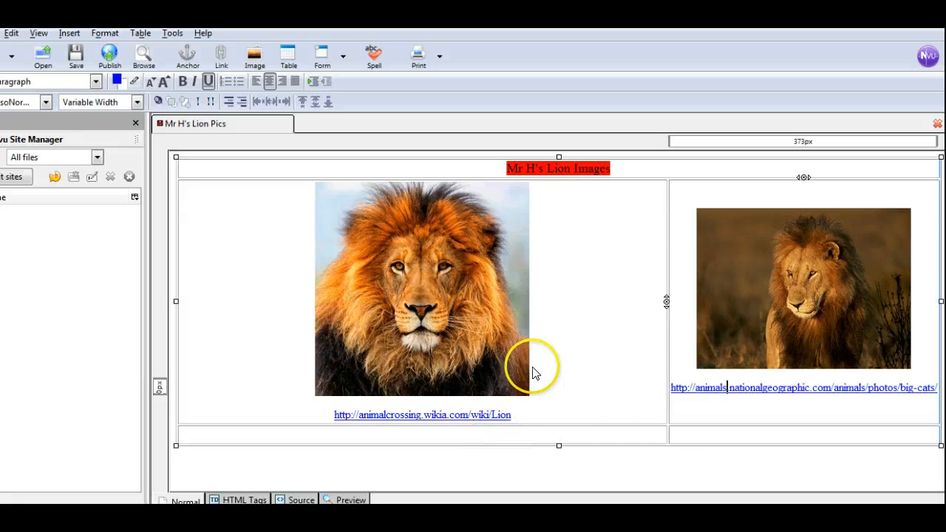
pyautogui.click(565, 477)
pyautogui.click(580, 470)
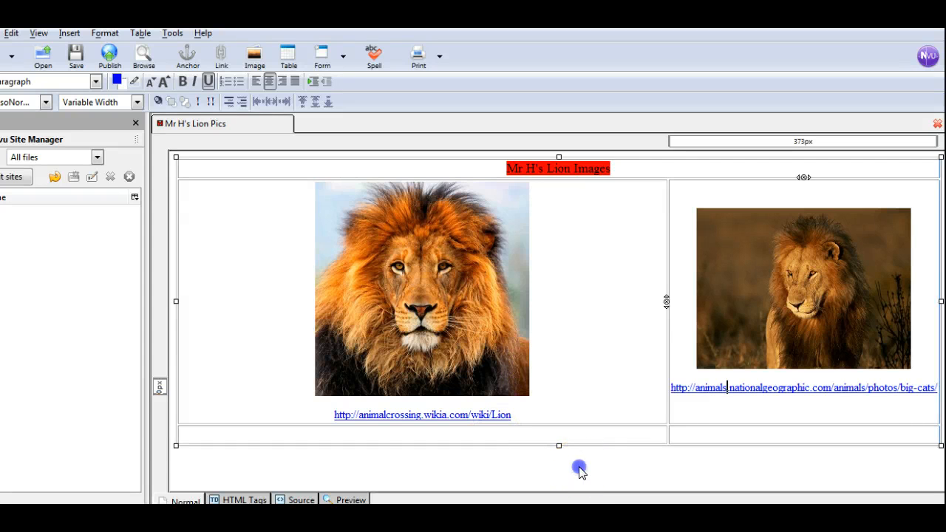
pyautogui.click(580, 467)
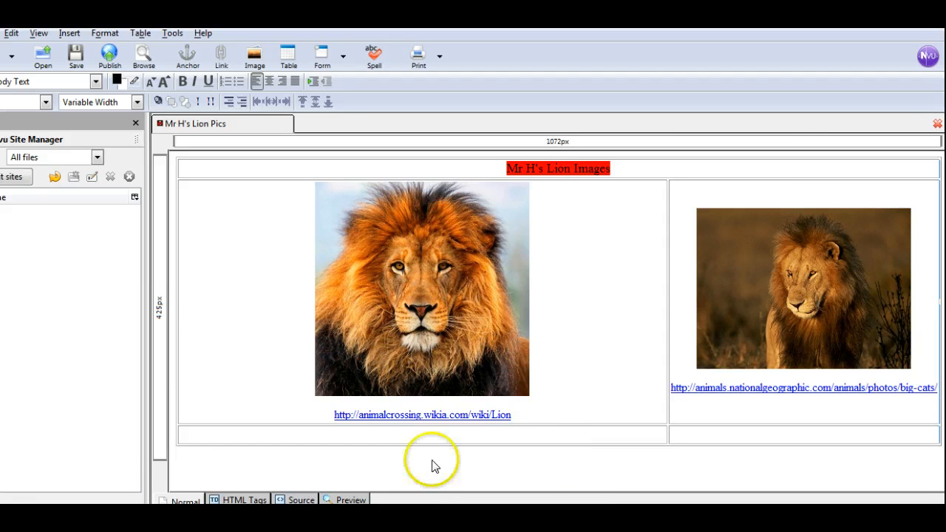
pyautogui.press('Return')
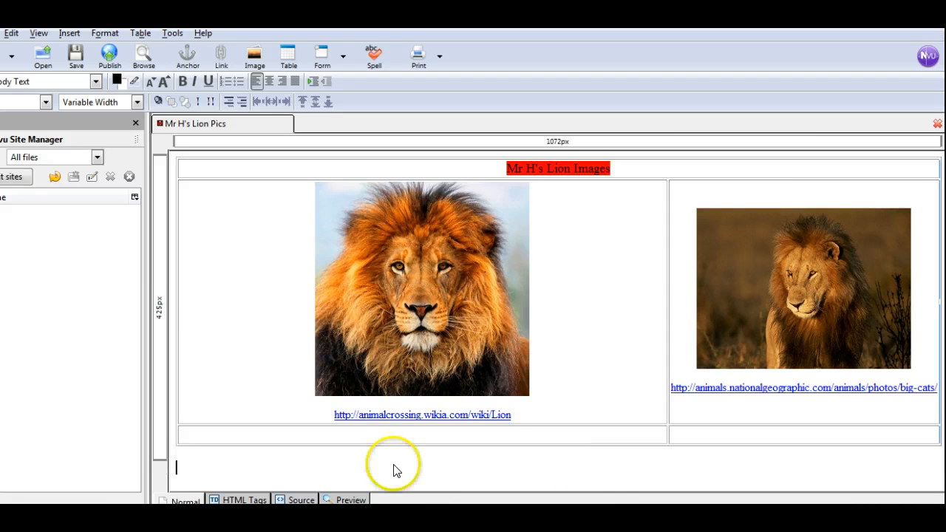
pyautogui.write('http://animals.nationalgeographic.com/animals/photos/big-cats/')
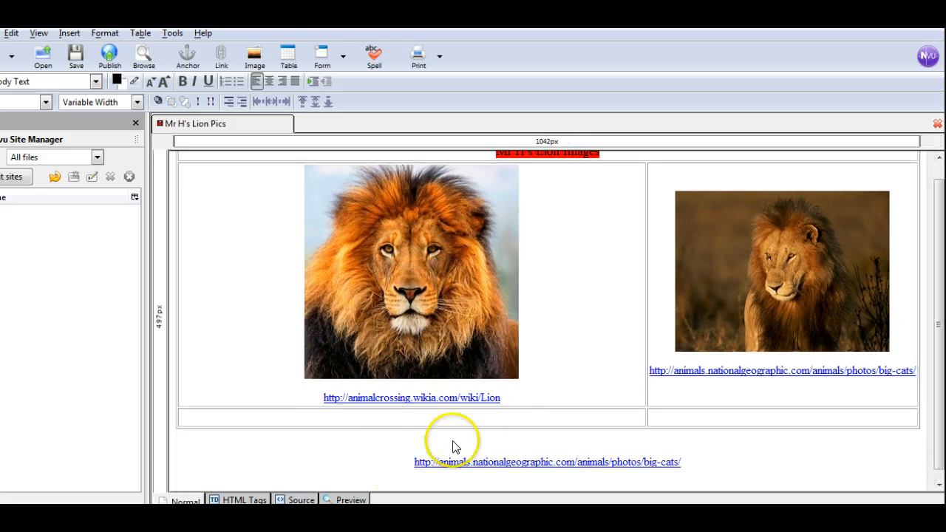
pyautogui.moveTo(412, 461); pyautogui.dragTo(680, 458)
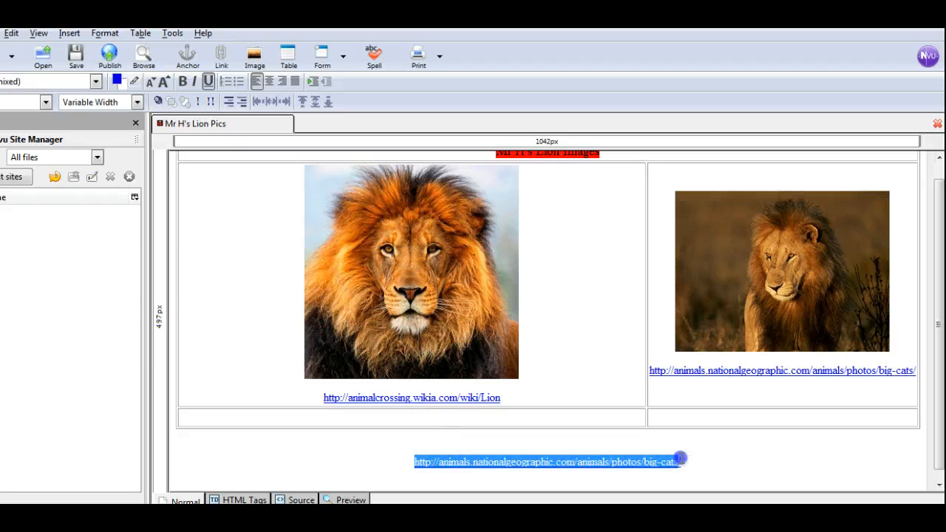
pyautogui.click(257, 84)
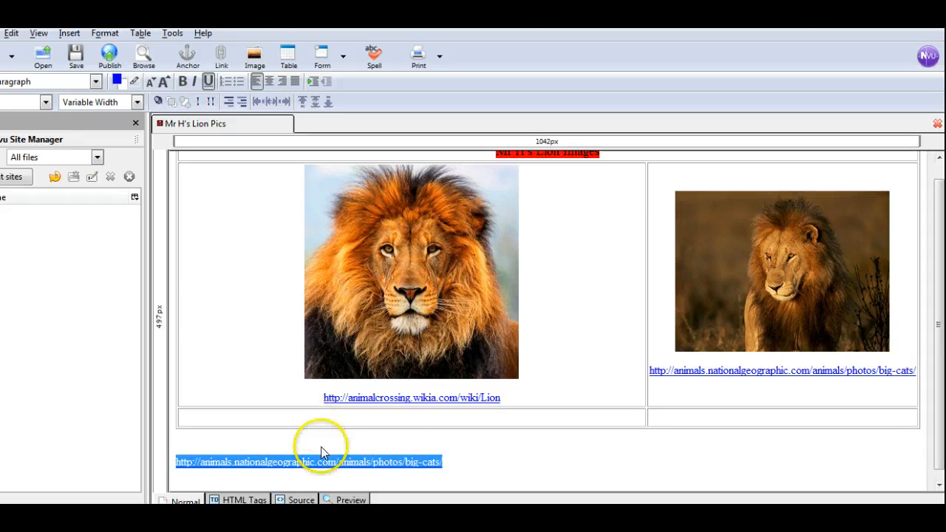
# Copy the animalcrossing.wikia.com link from the first picture's cell to directly above the National Geographic link below the table, without a blank line between them.
pyautogui.moveTo(502, 399); pyautogui.dragTo(215, 452)
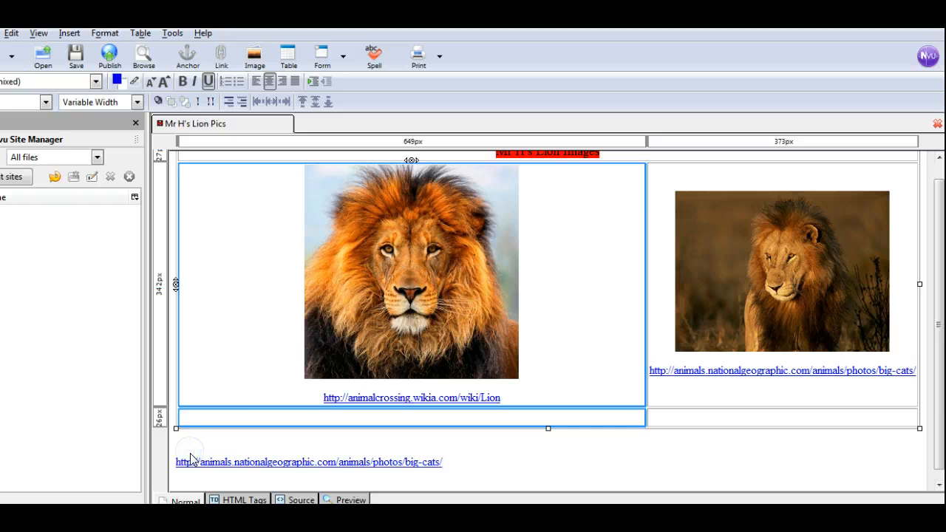
pyautogui.click(503, 399)
pyautogui.click(383, 396)
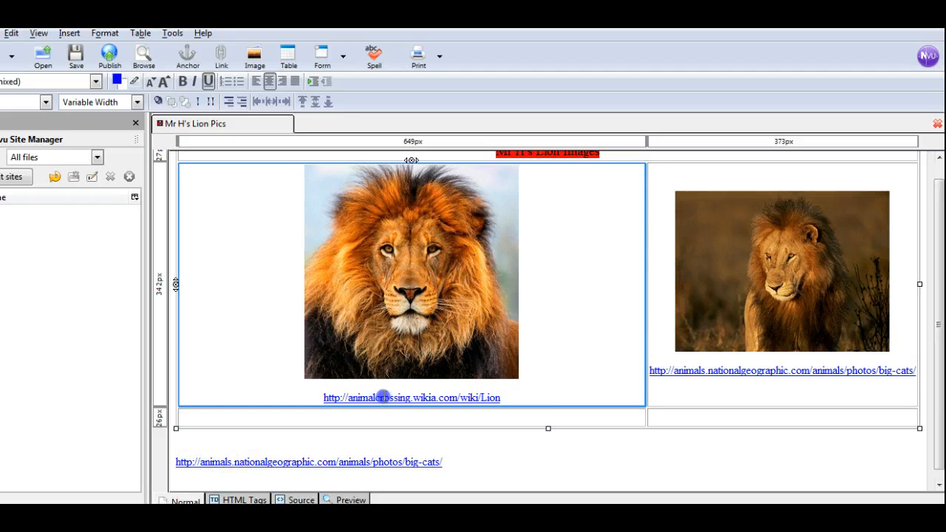
pyautogui.moveTo(505, 399); pyautogui.dragTo(347, 397)
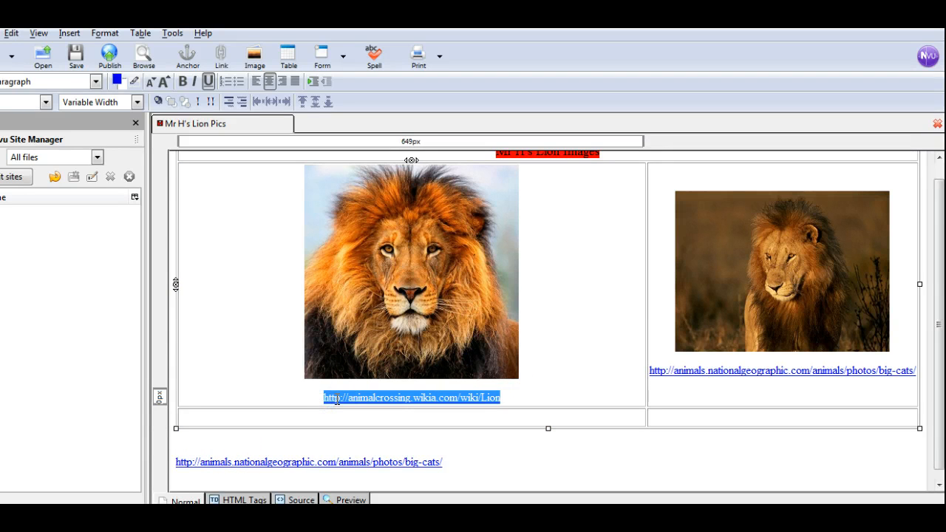
pyautogui.click(221, 445)
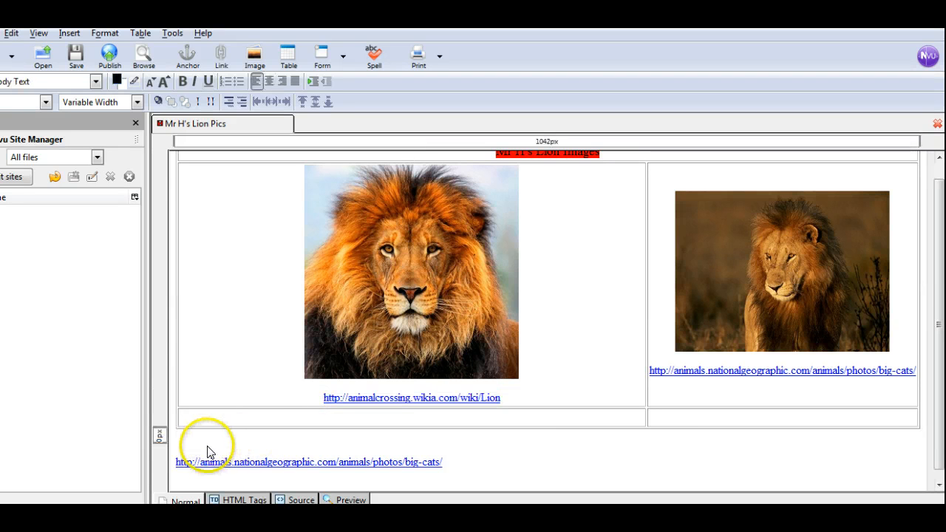
pyautogui.write('http://animalcrossing.wikia.com/wiki/Lion')
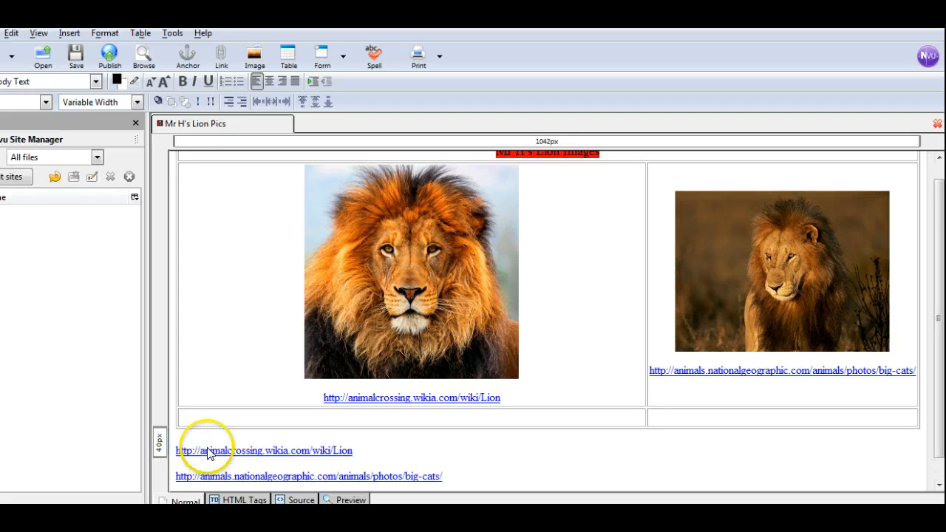
pyautogui.click(392, 450)
pyautogui.press('Delete')
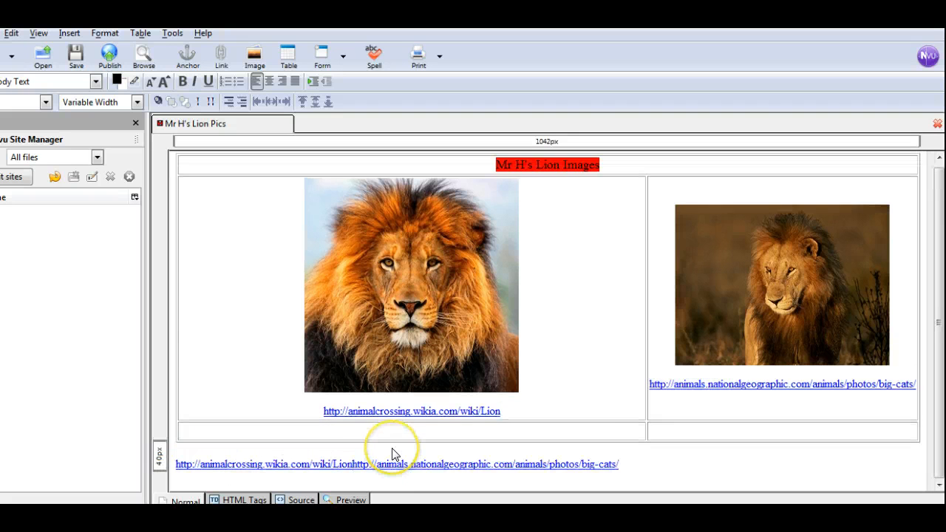
pyautogui.press('Return')
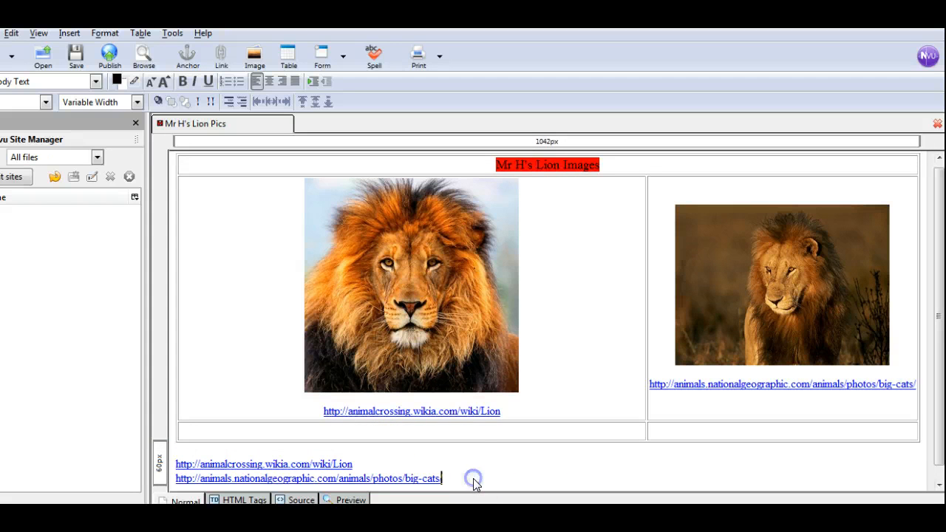
# Replace the link below the first lion picture with the caption "Lion's Head Shot".
pyautogui.moveTo(500, 411); pyautogui.dragTo(303, 419)
pyautogui.press('Delete')
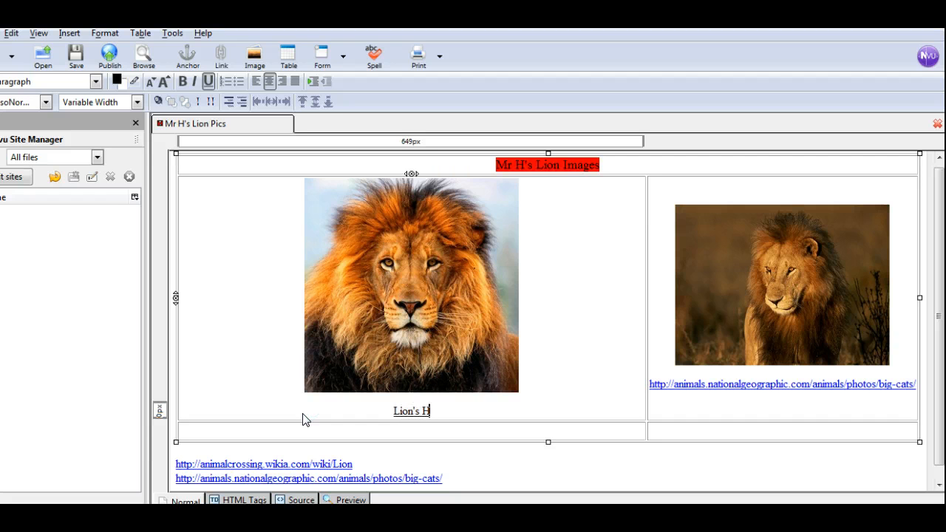
pyautogui.write("Lion's Head Shot")
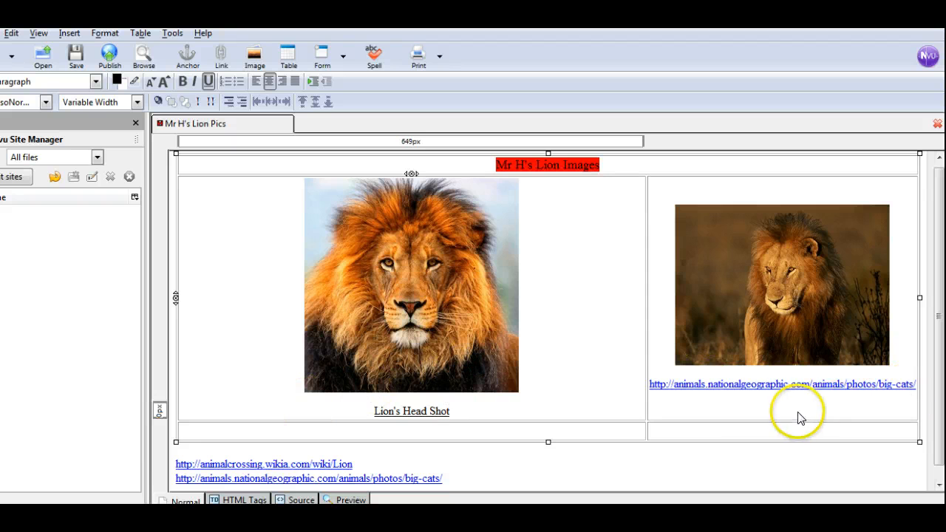
# Replace the National Geographic link below the second lion picture with the caption "Male Lion Sitting" directly under the image.
pyautogui.moveTo(653, 384); pyautogui.dragTo(929, 393)
pyautogui.press('Delete')
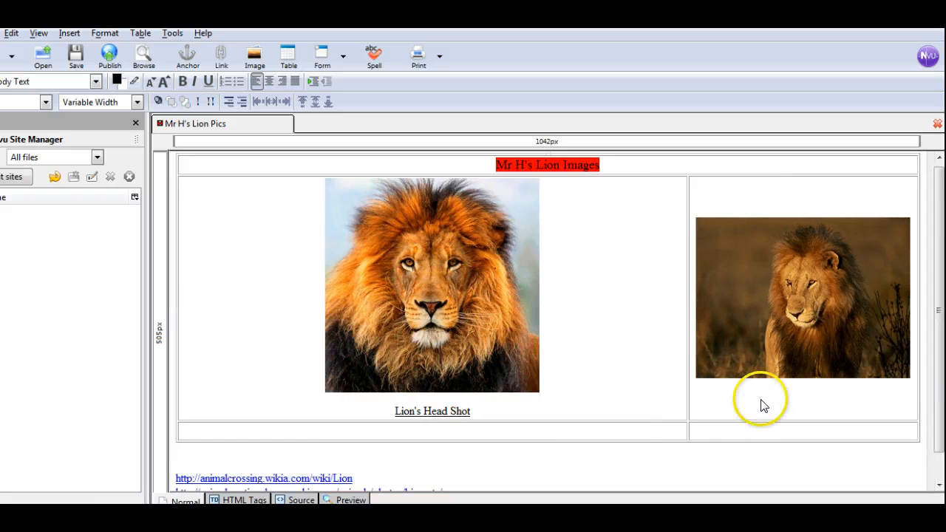
pyautogui.click(836, 390)
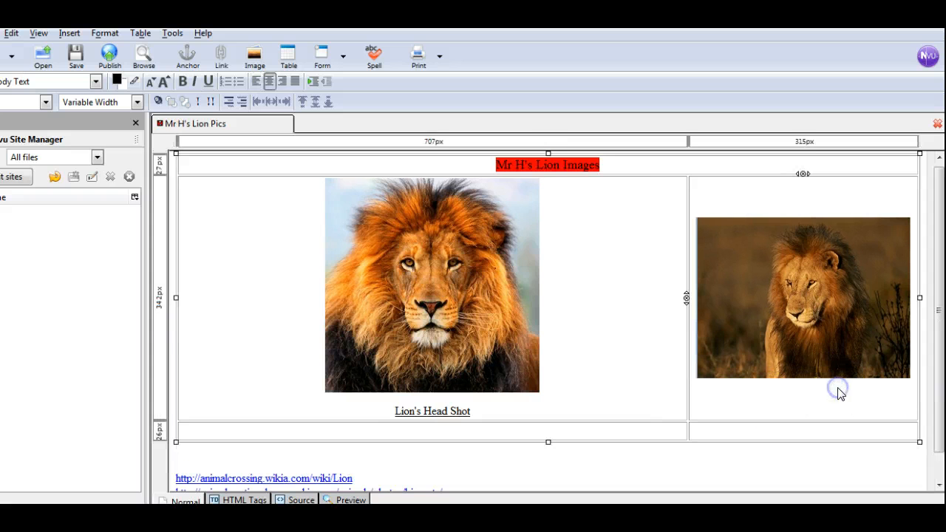
pyautogui.click(913, 375)
pyautogui.press('Return')
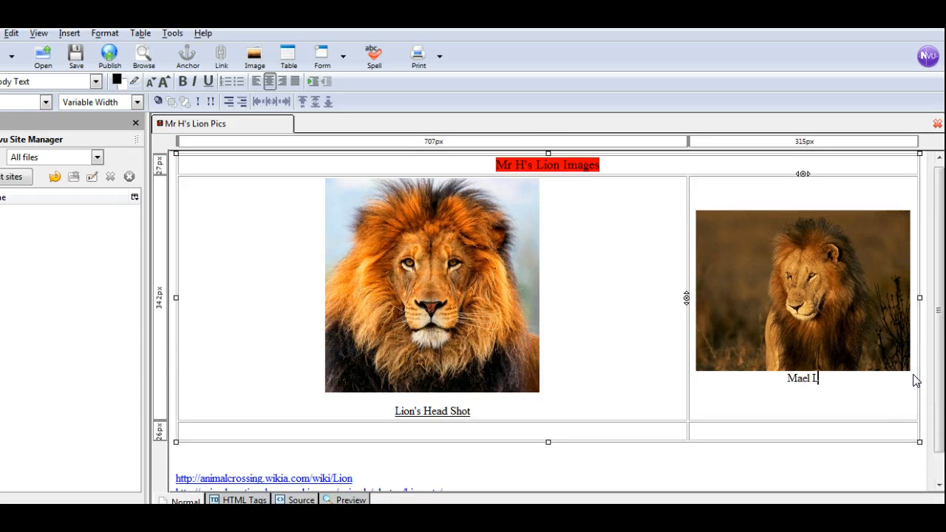
pyautogui.write('Mael Lion S')
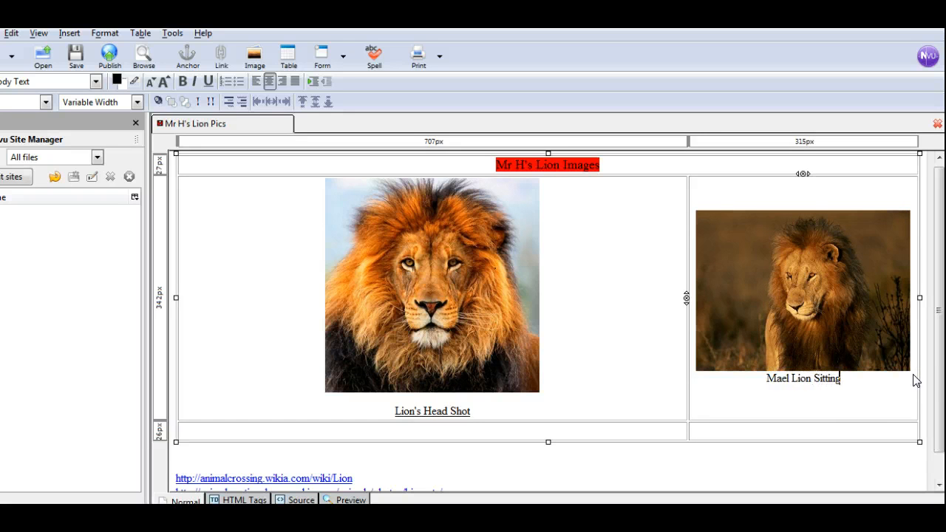
pyautogui.write('itting')
pyautogui.click(788, 378)
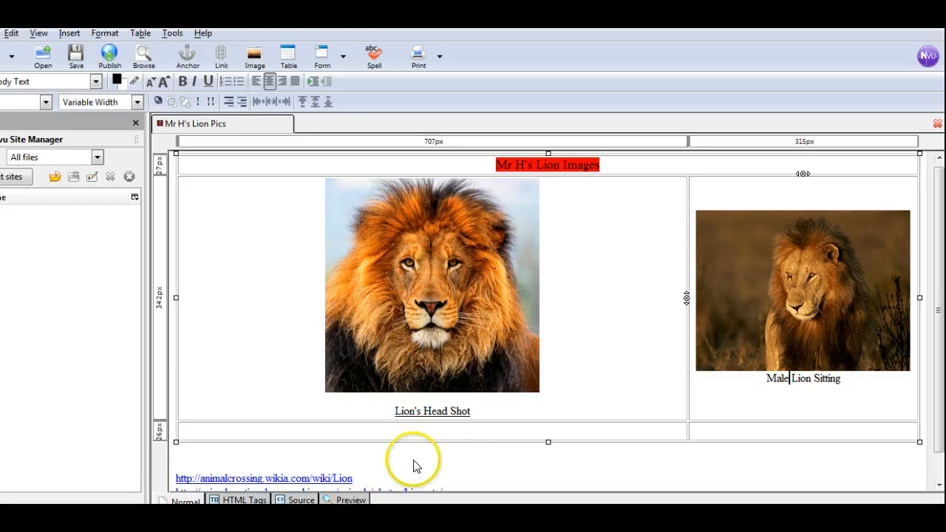
# Insert lionessandcubs.jpg into the empty cell below the "Lion's Head Shot" picture, with the alternate text "Lioness and Cubs".
pyautogui.click(458, 435)
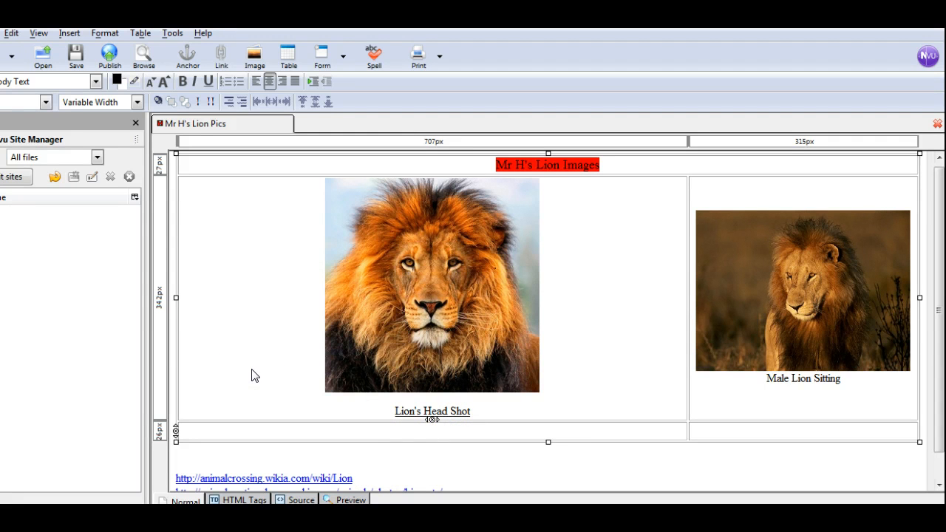
pyautogui.click(436, 437)
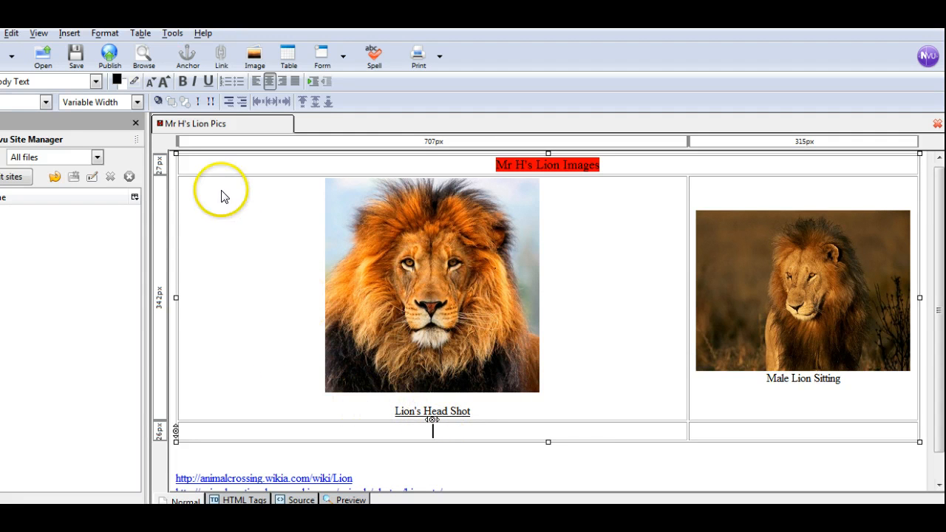
pyautogui.click(69, 33)
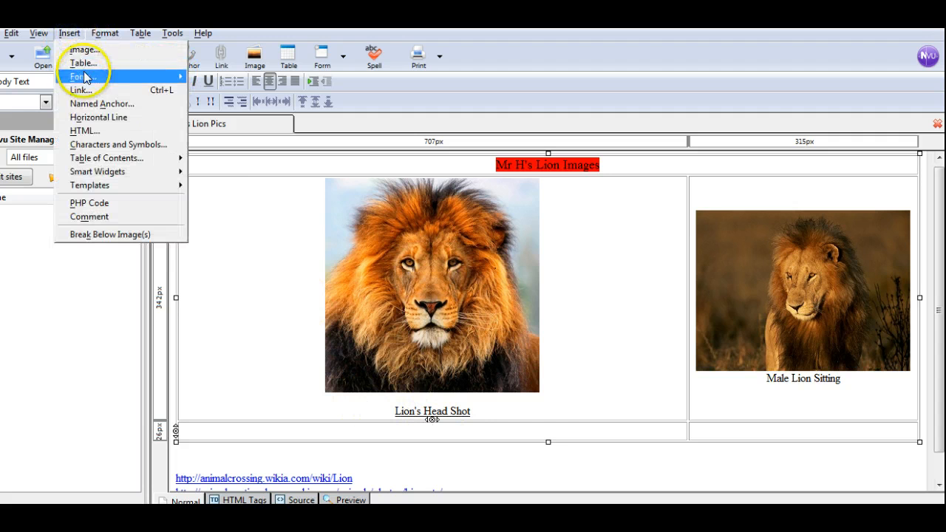
pyautogui.click(82, 50)
pyautogui.click(226, 124)
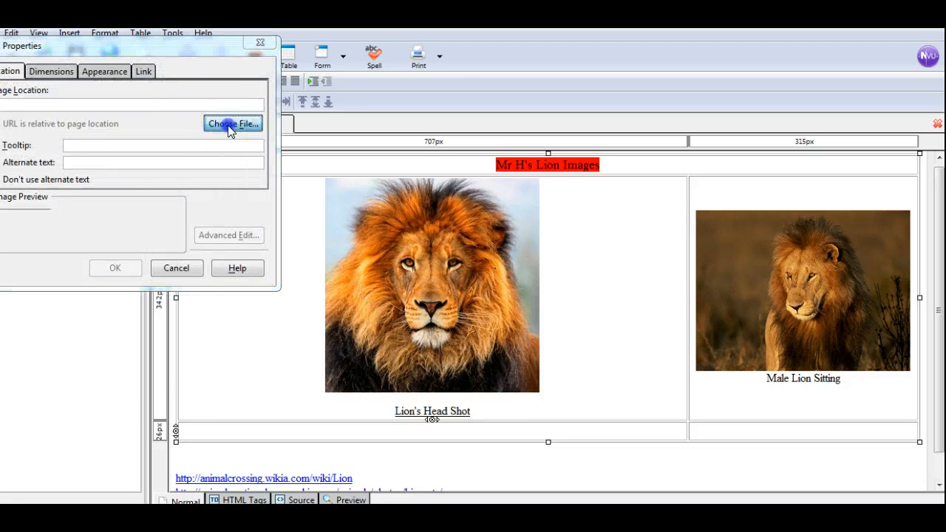
pyautogui.click(332, 167)
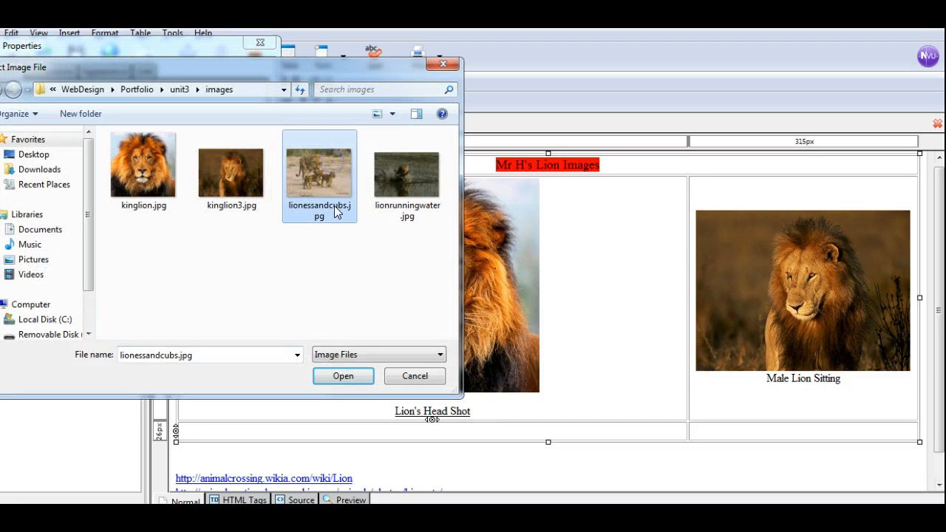
pyautogui.click(344, 377)
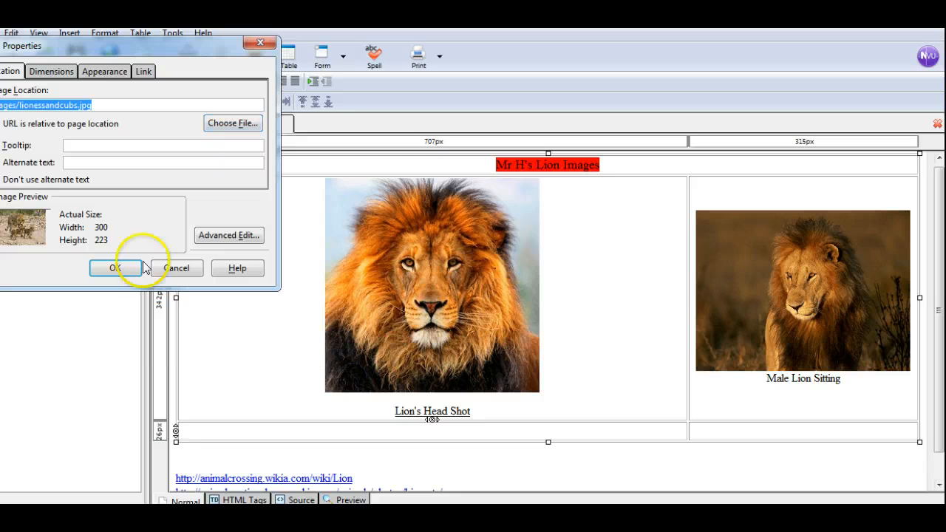
pyautogui.click(68, 161)
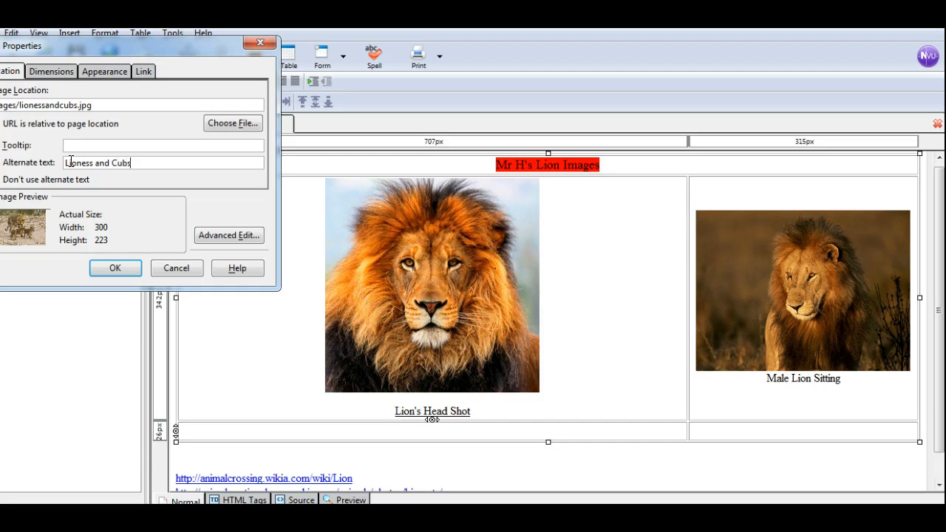
pyautogui.click(116, 269)
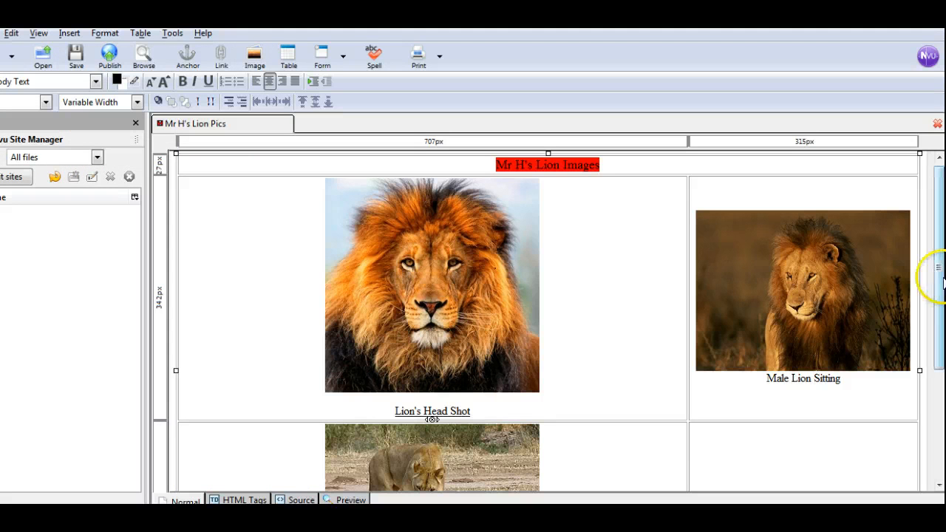
# Add the caption "Lioness and Cubs" on a new line below the lioness picture.
pyautogui.moveTo(938, 269); pyautogui.dragTo(938, 377)
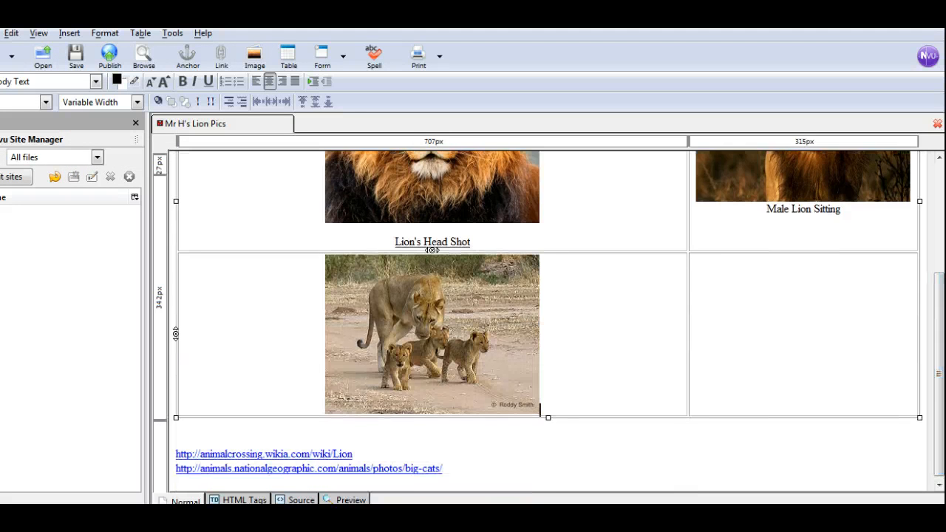
pyautogui.press('Return')
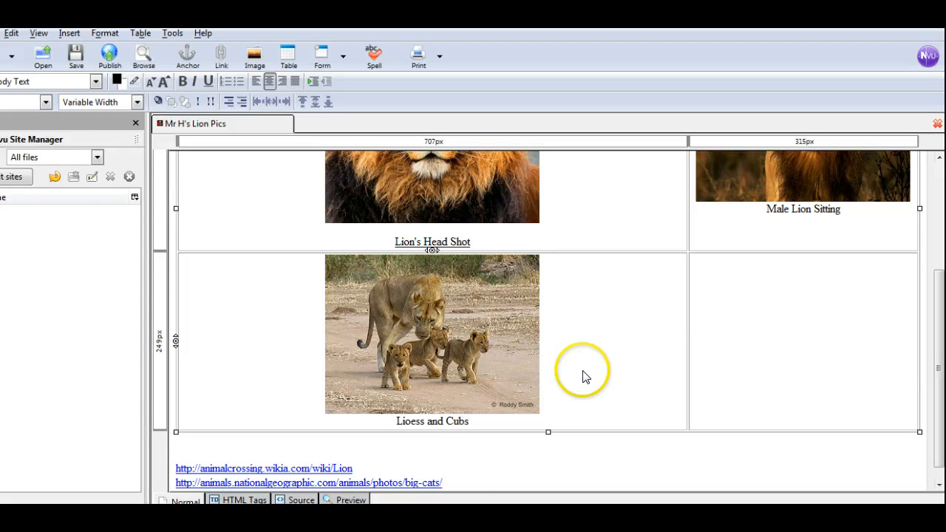
pyautogui.click(462, 476)
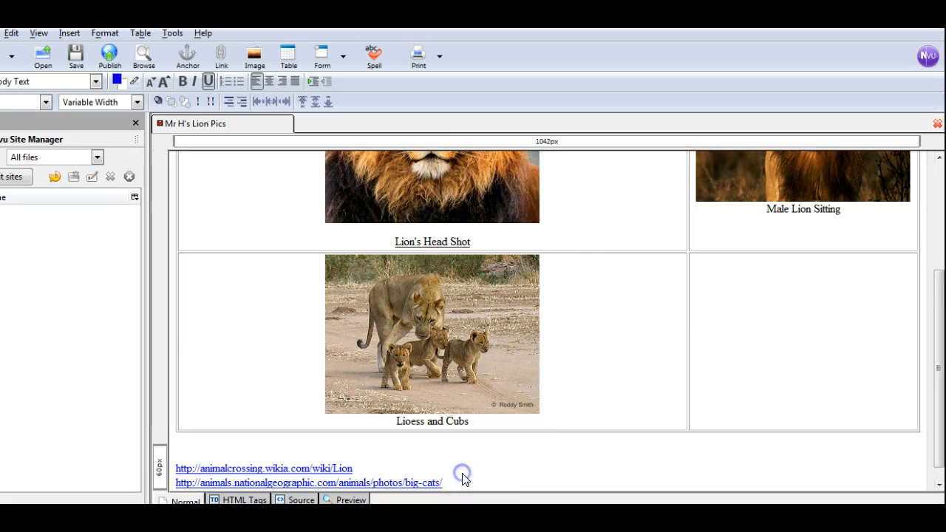
pyautogui.click(412, 421)
pyautogui.write('n')
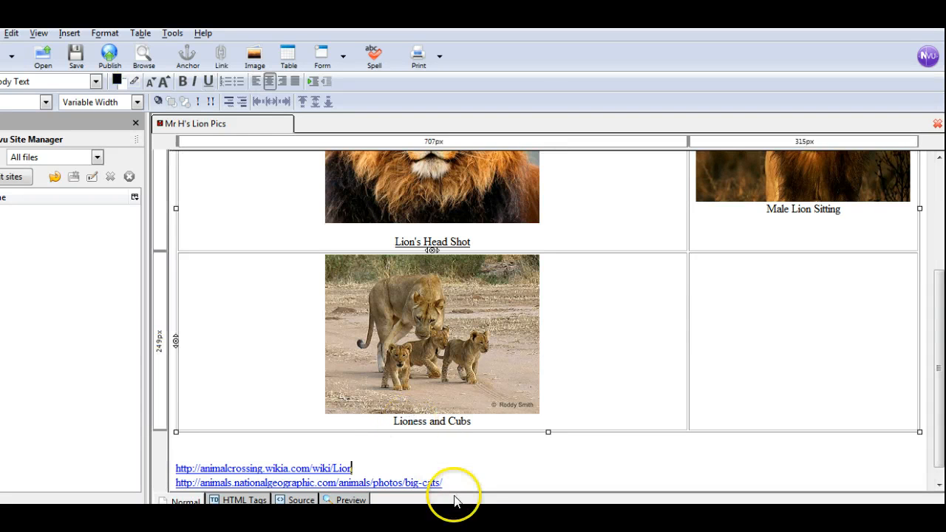